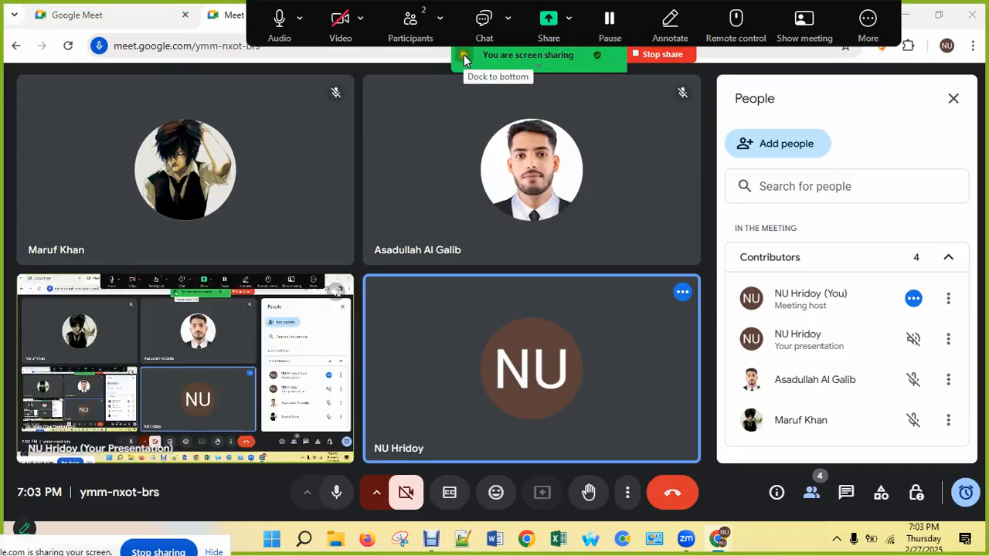
- With the screen-sharing controls docked to the bottom, ignore the infinity mirror warning and minimize the browser window
left_click(501, 58)
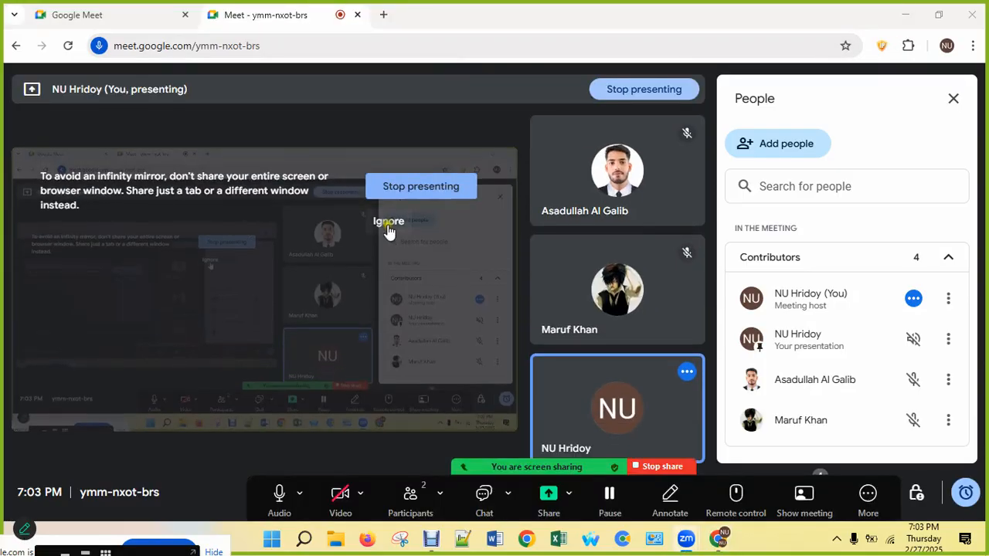
left_click(389, 222)
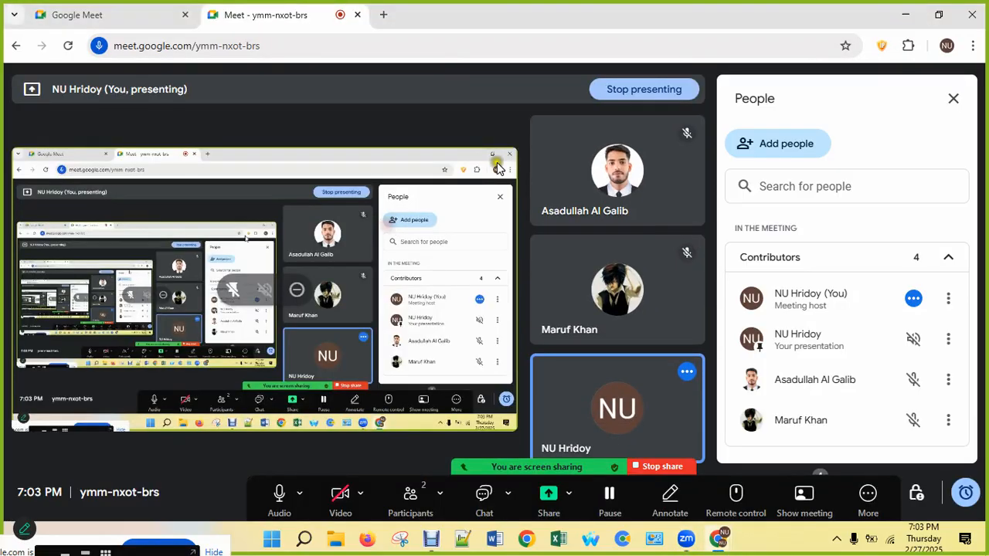
left_click(908, 15)
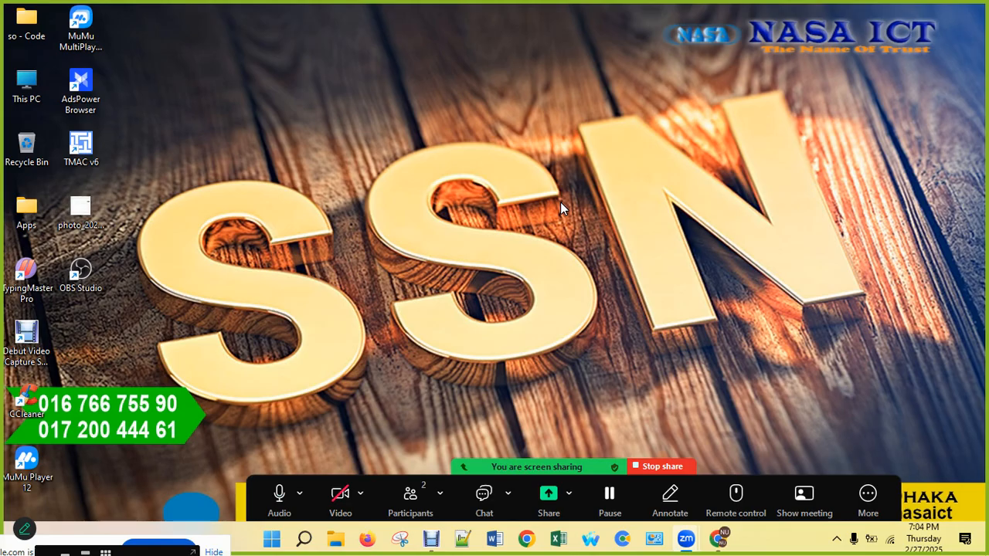
- Restore the browser window and load fakenamegenerator.com/gen-male-us-us.php in a new tab
mouse_move(719, 539)
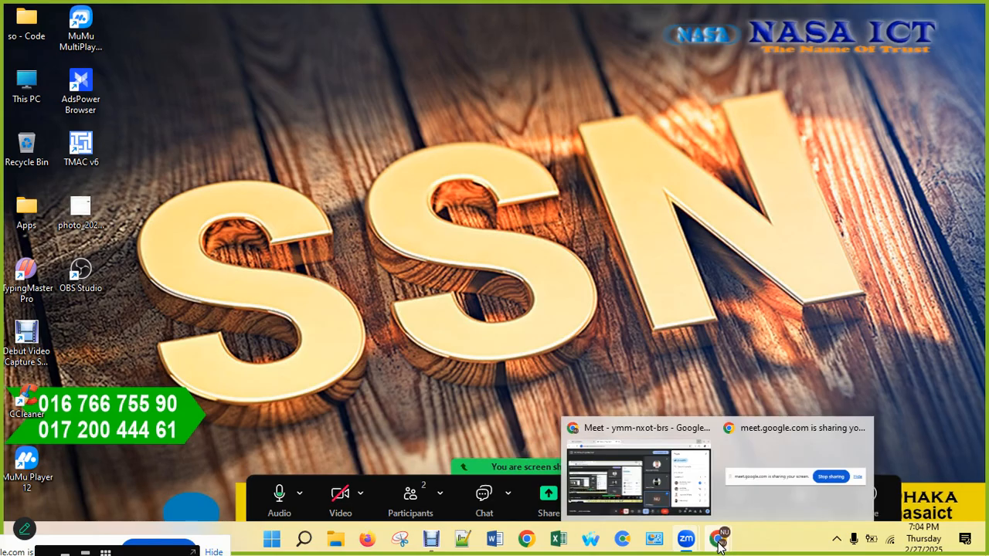
left_click(690, 492)
left_click(387, 13)
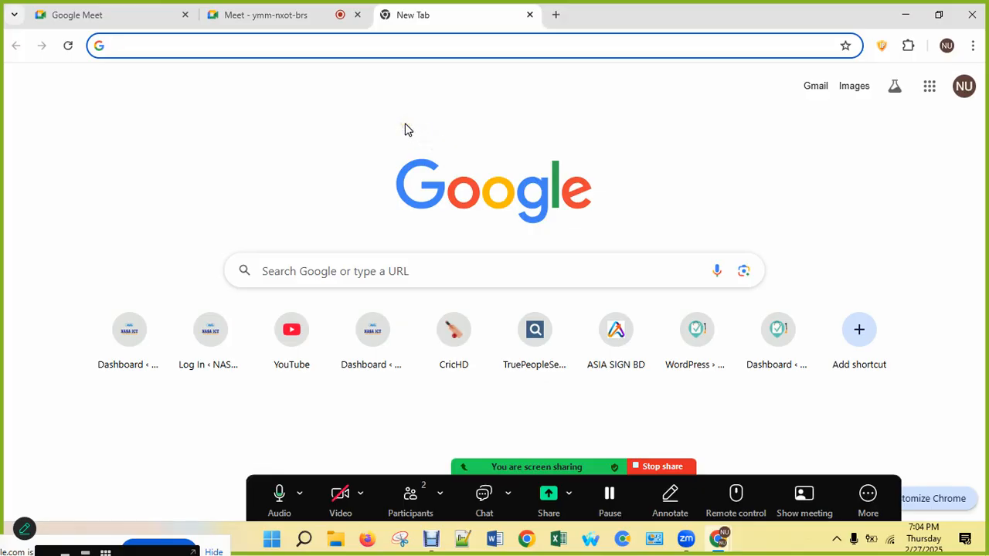
type("fake")
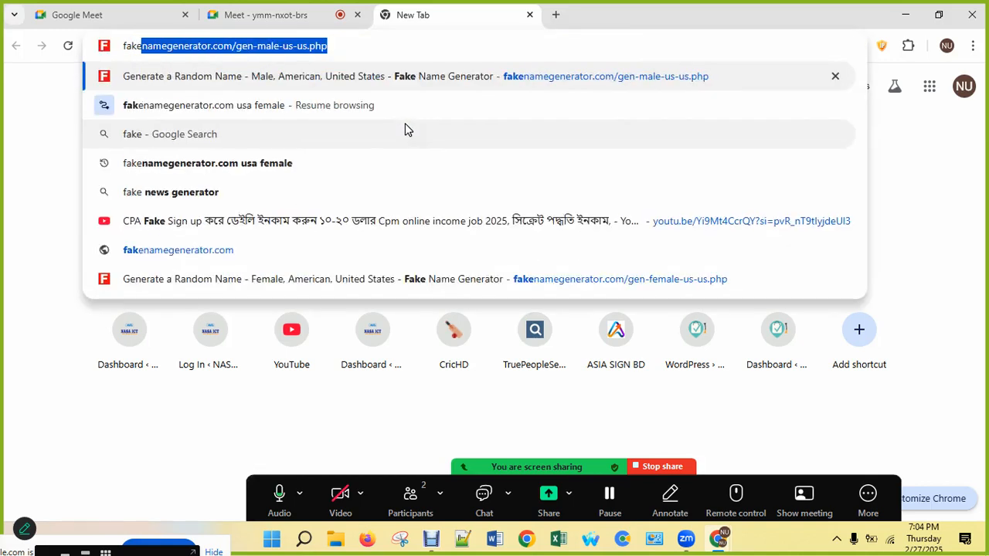
key("Return")
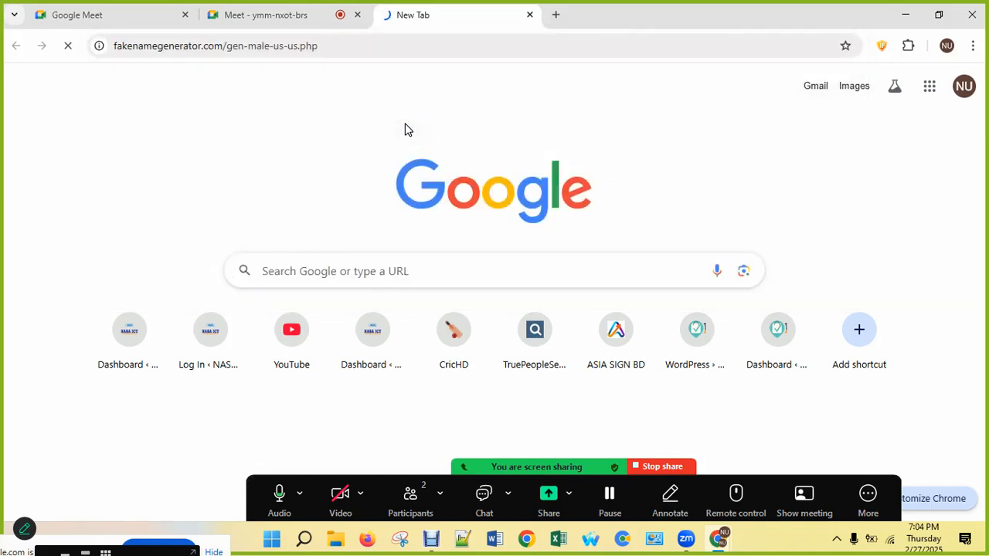
- Search Google for "fakeaddressgenerator" in another new tab and open the fakeaddressgenerator.com site
left_click(553, 17)
type("fak")
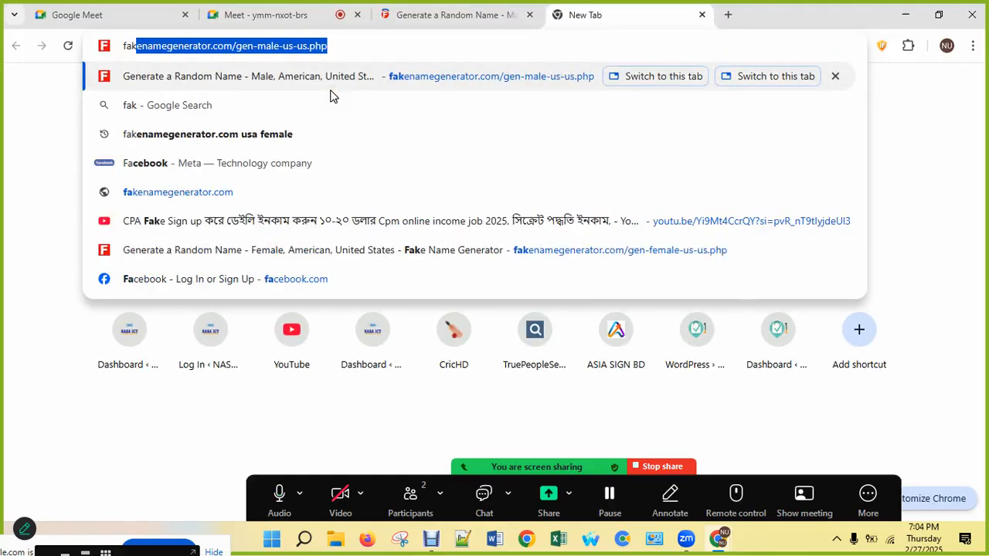
type("eadd")
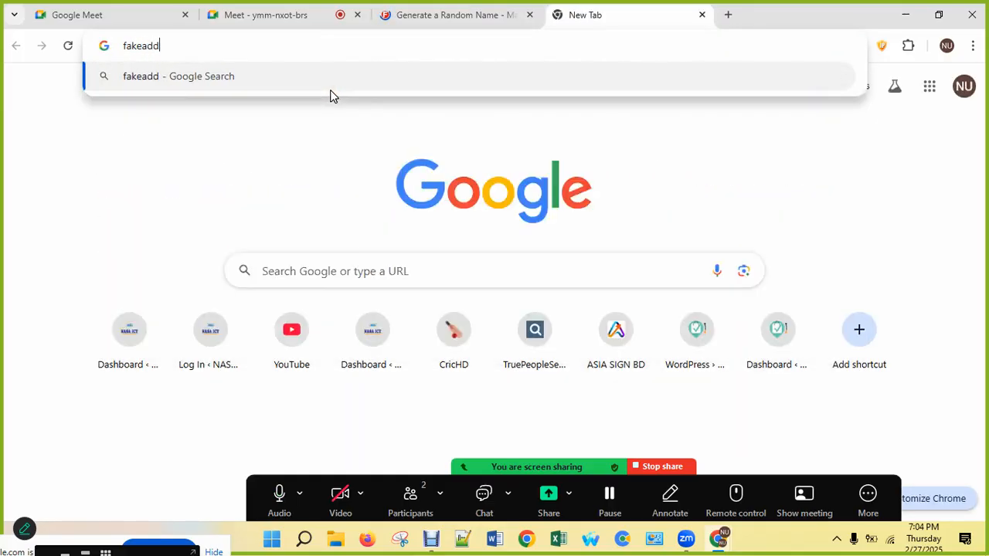
type("ress")
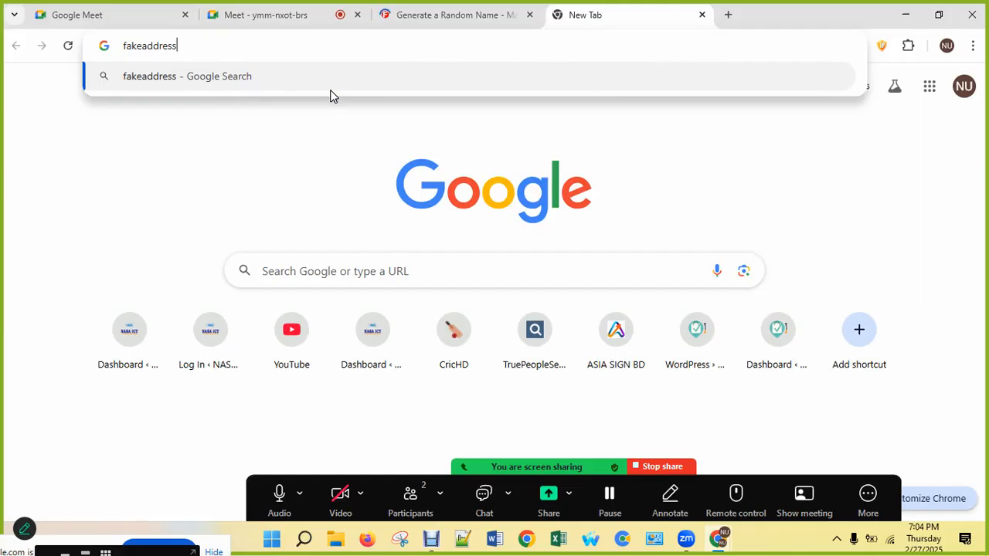
type("gene")
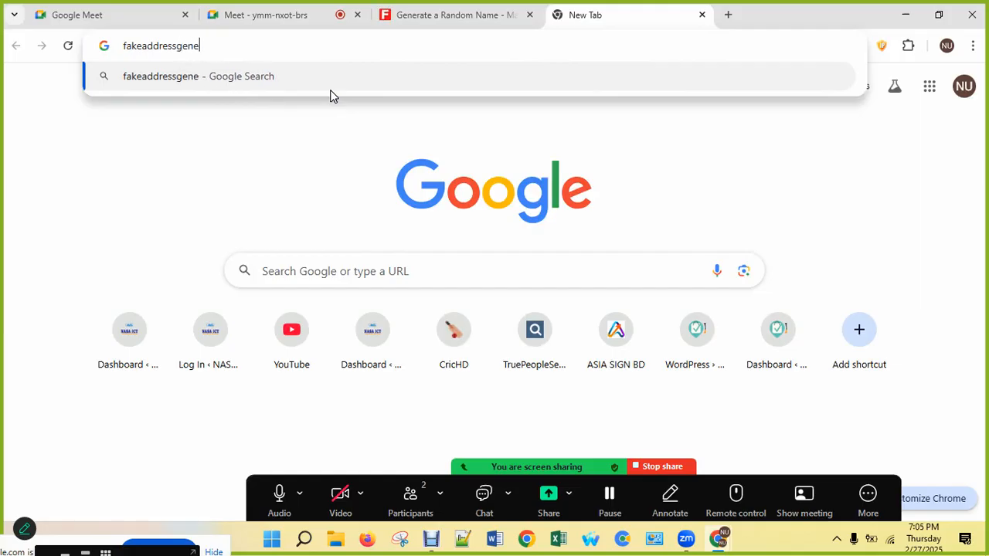
type("rator")
key("Return")
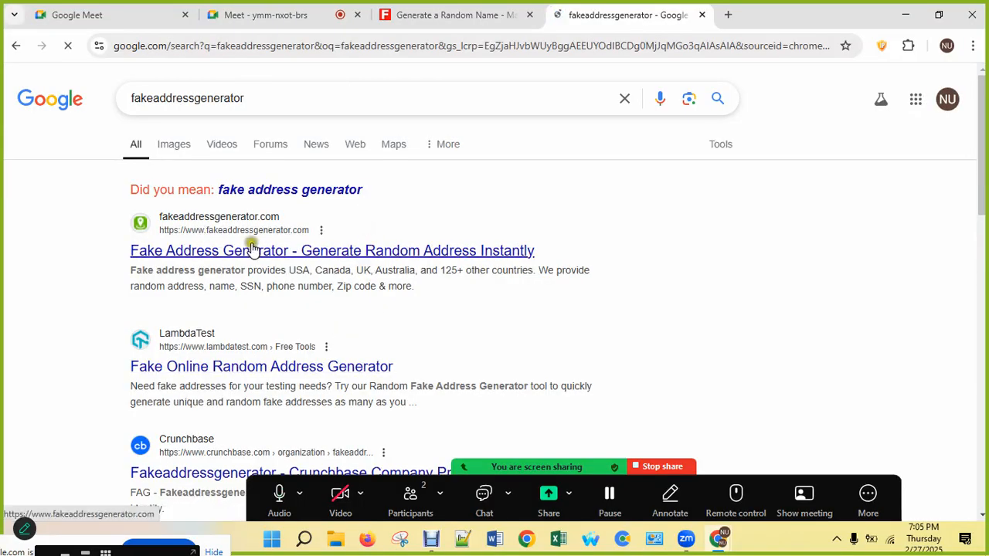
left_click(252, 255)
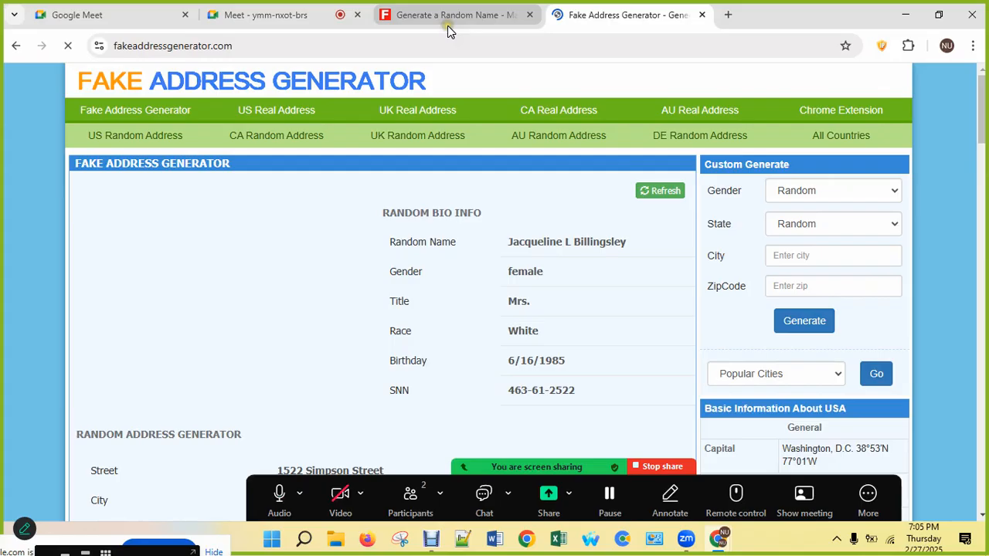
scroll(426, 342, "down", 3)
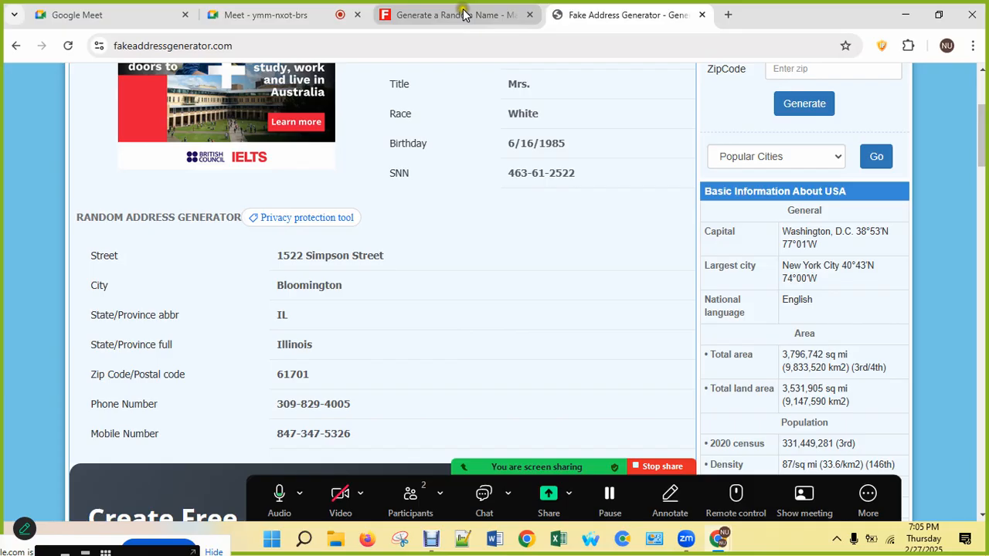
- Return to the Fake Name Generator page, keep the gender as Male and set the name set to England/Wales
left_click(464, 15)
left_click_drag(369, 272, 422, 272)
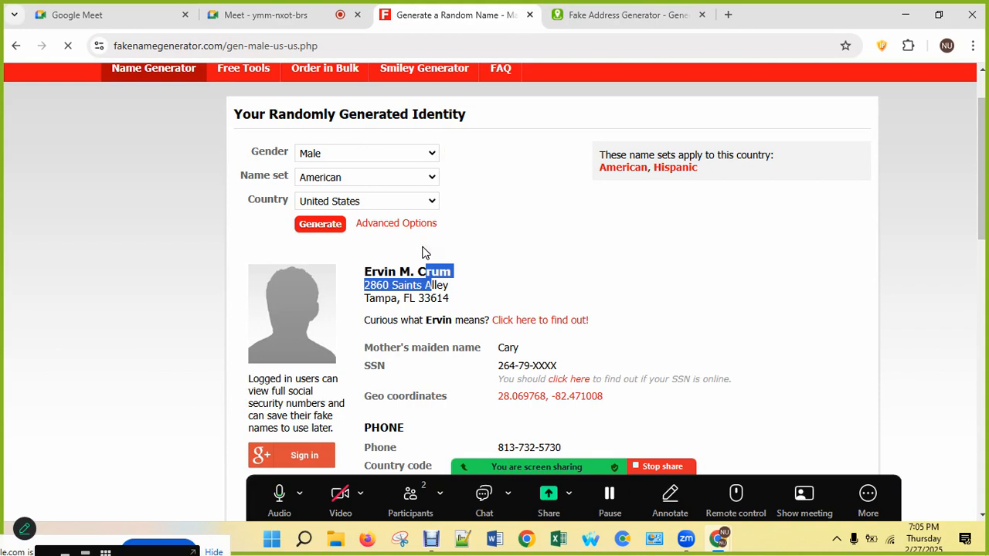
left_click(329, 158)
left_click(325, 192)
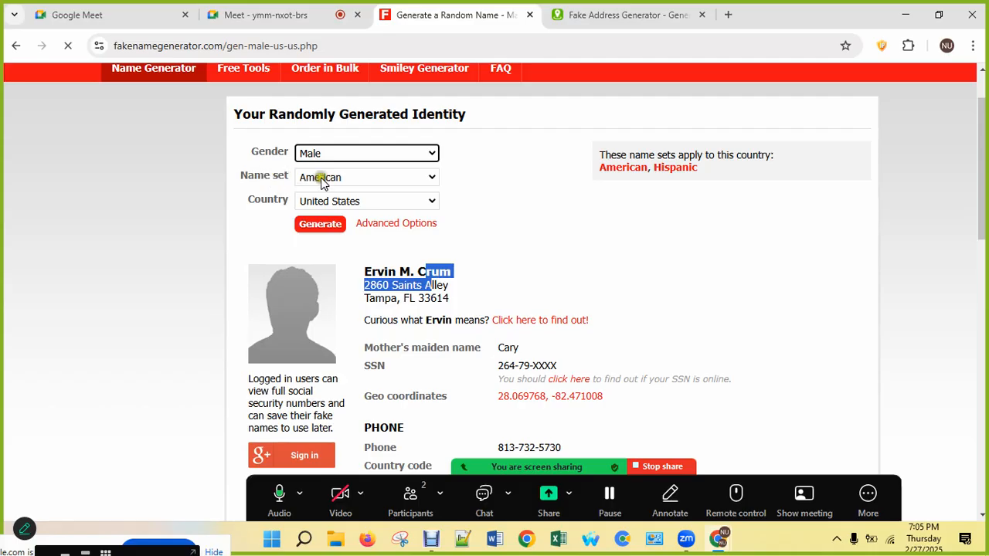
left_click(322, 180)
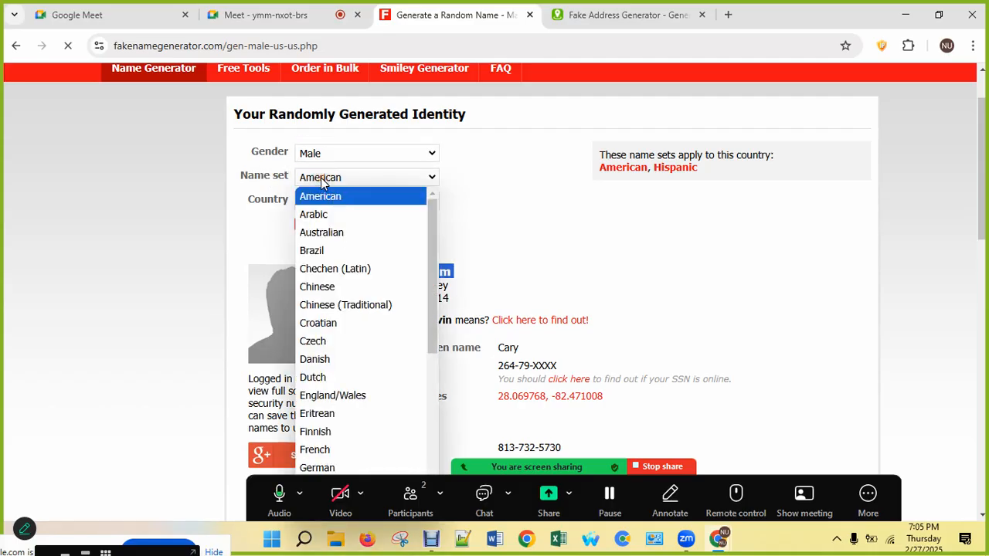
left_click(333, 394)
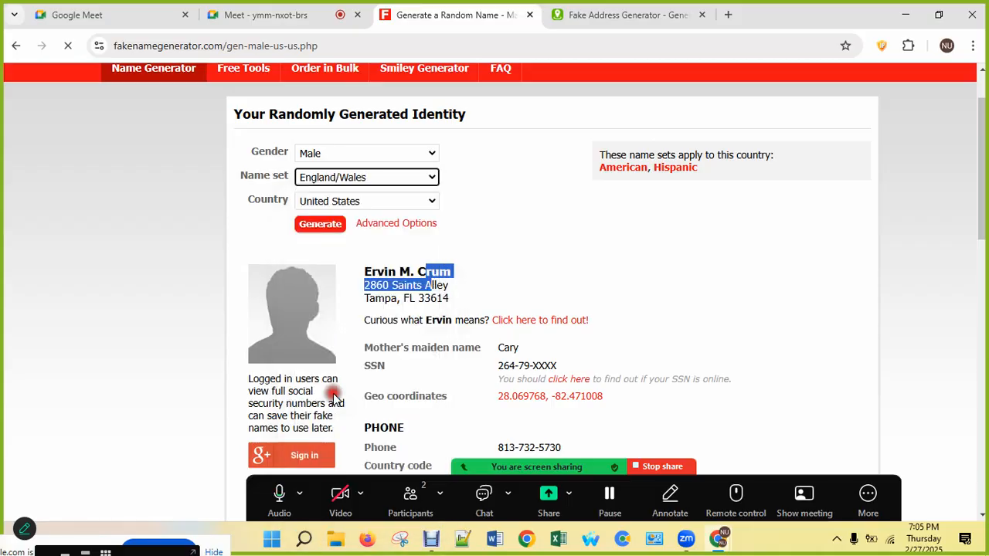
- Set the country to United Kingdom and generate a new identity
left_click(340, 203)
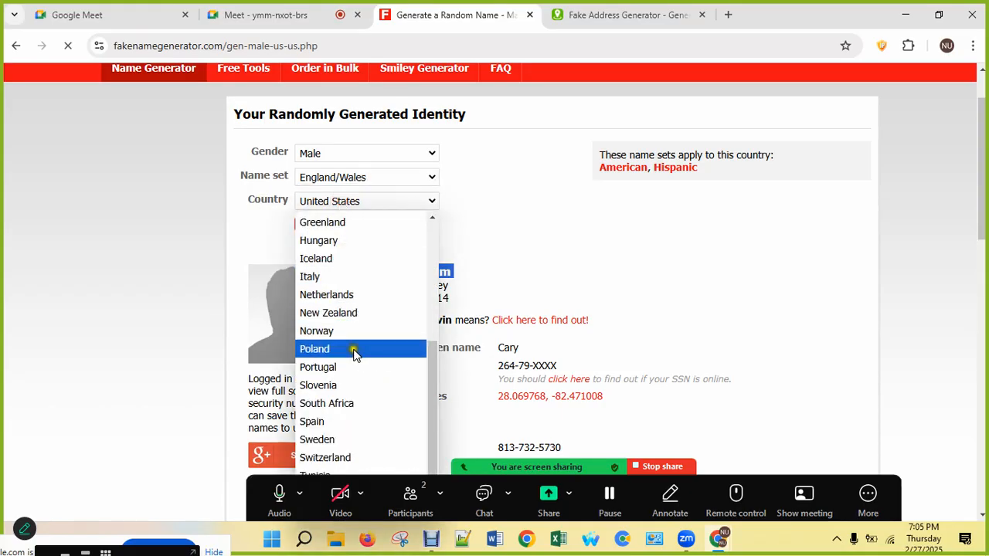
scroll(357, 359, "down", 1)
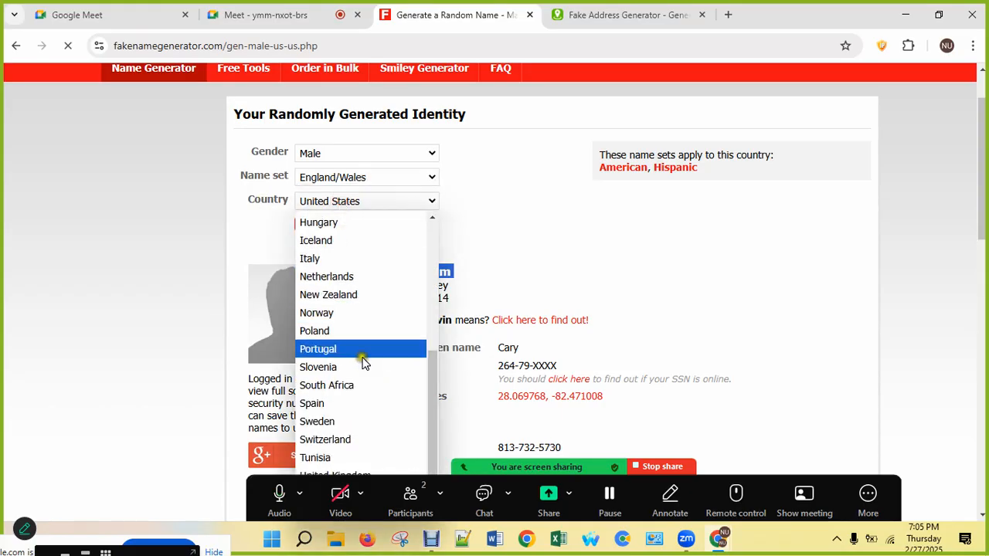
scroll(605, 350, "down", 1)
scroll(587, 346, "down", 1)
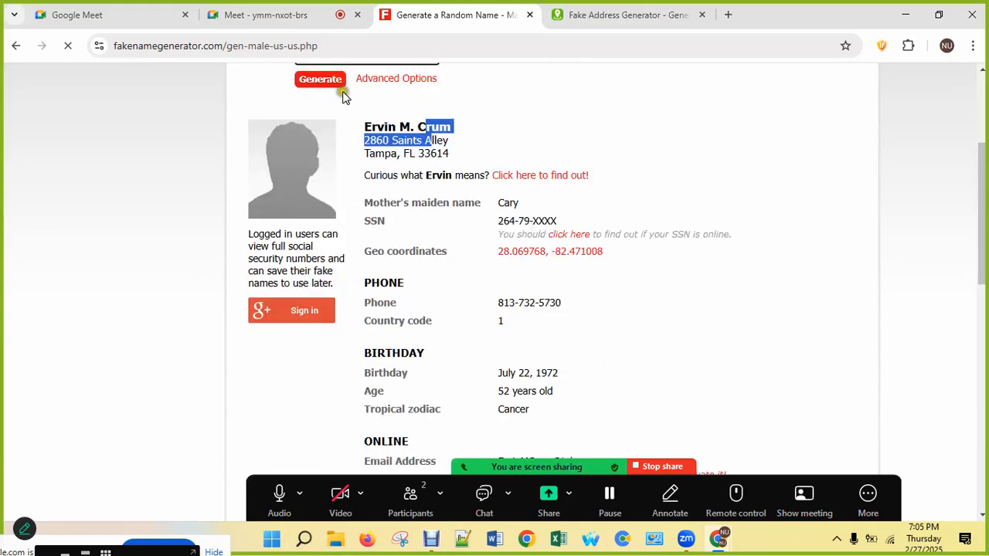
scroll(344, 96, "up", 1)
left_click(381, 117)
left_click(384, 129)
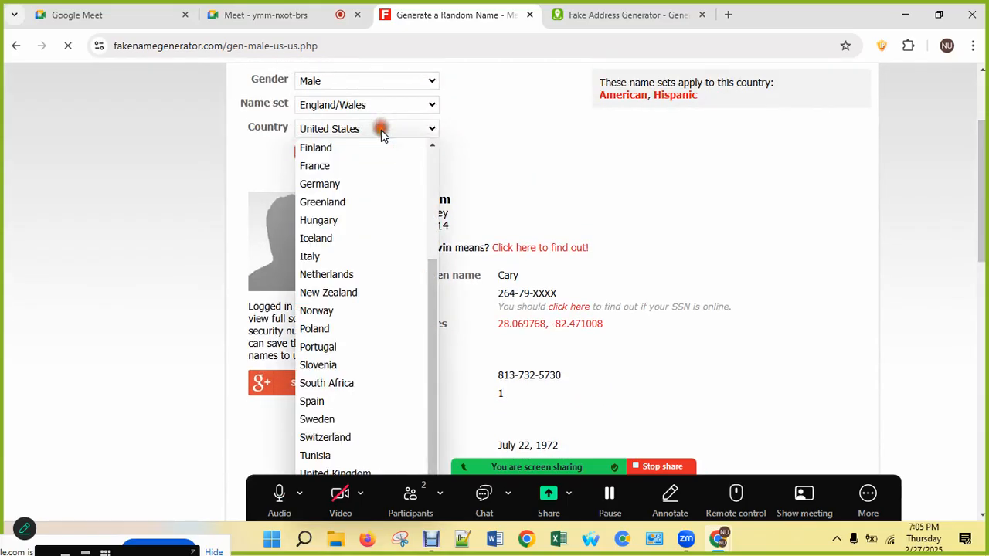
scroll(361, 291, "down", 1)
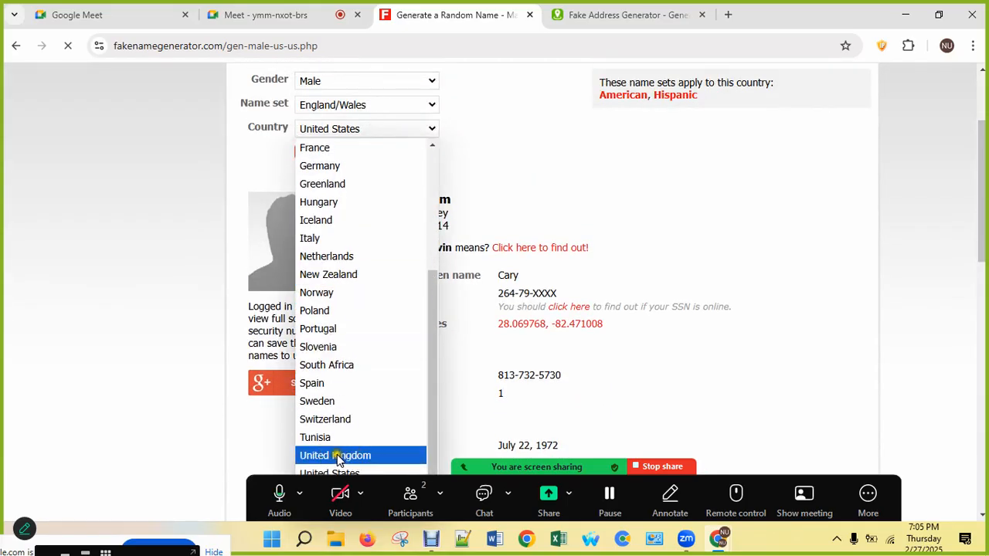
left_click(352, 458)
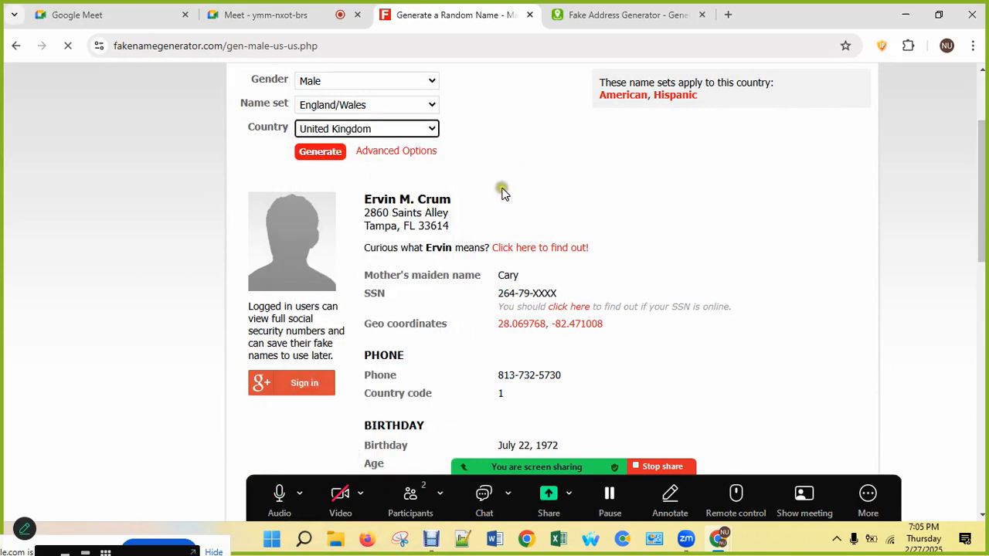
scroll(394, 220, "up", 1)
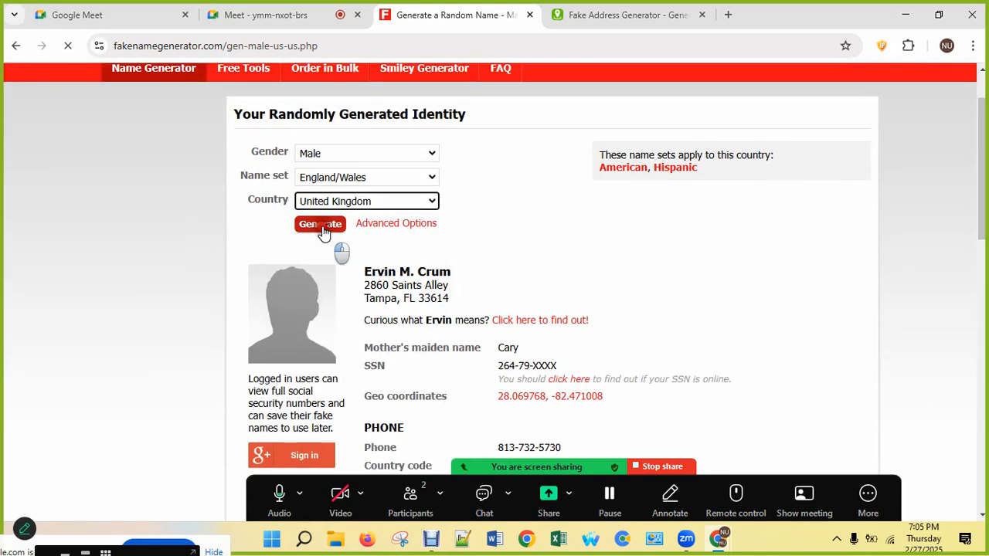
left_click(322, 229)
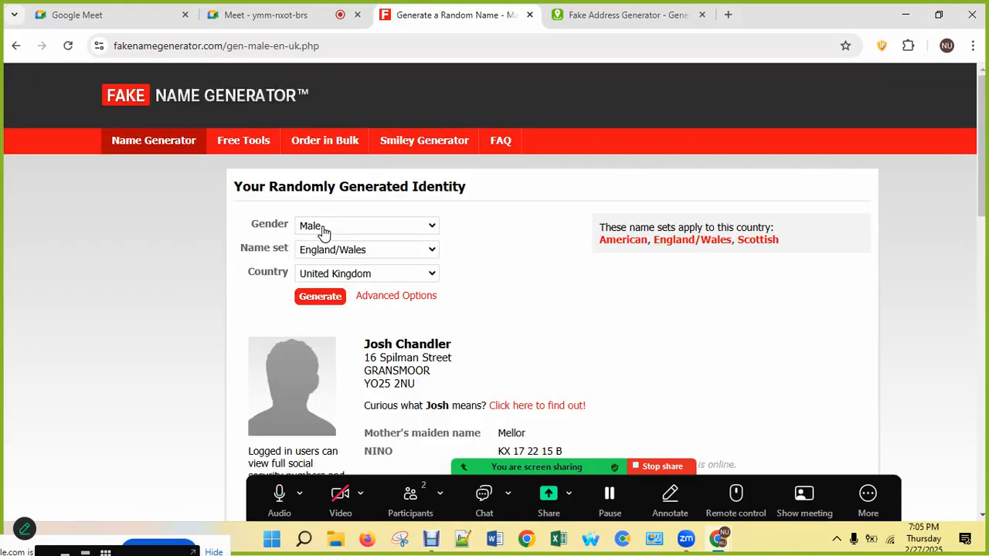
- Examine the generated UK identity's address, phone, birthday, age and online details
scroll(474, 283, "down", 1)
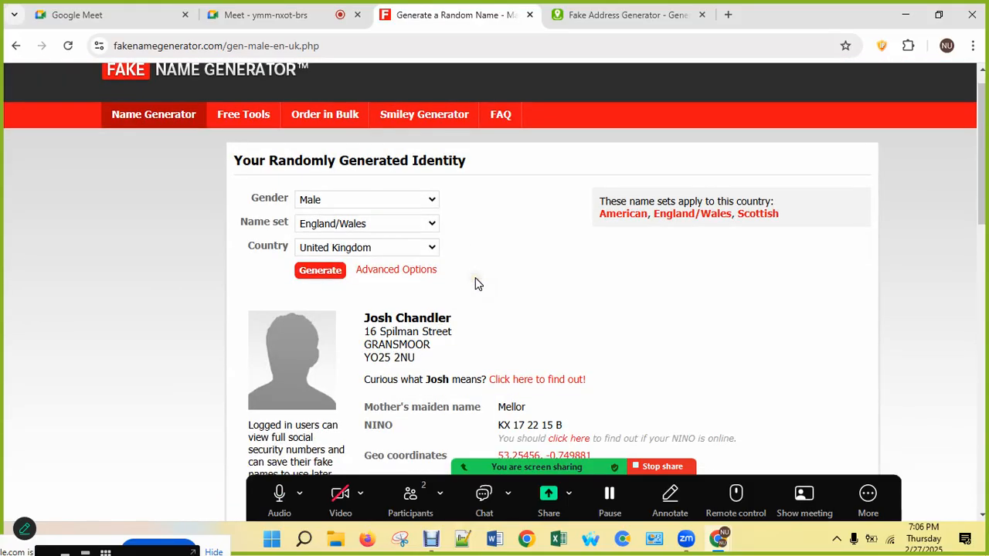
scroll(475, 282, "down", 2)
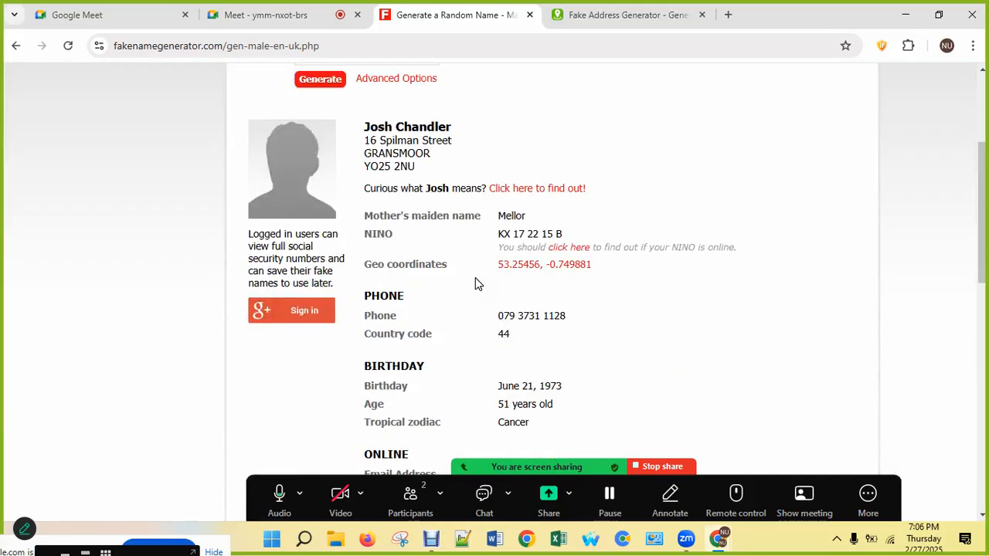
scroll(495, 330, "down", 1)
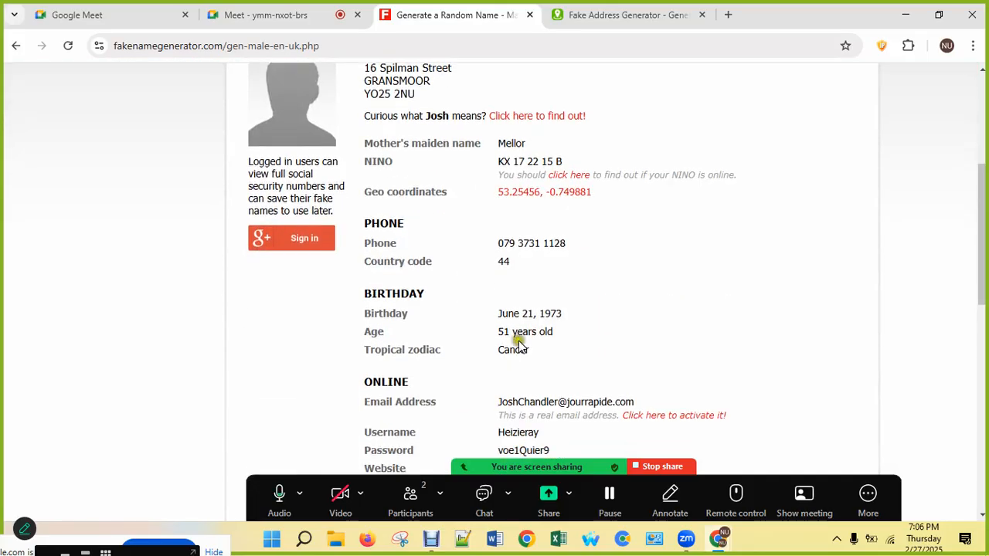
left_click(499, 330)
left_click(512, 330)
scroll(514, 331, "up", 1)
scroll(512, 331, "up", 3)
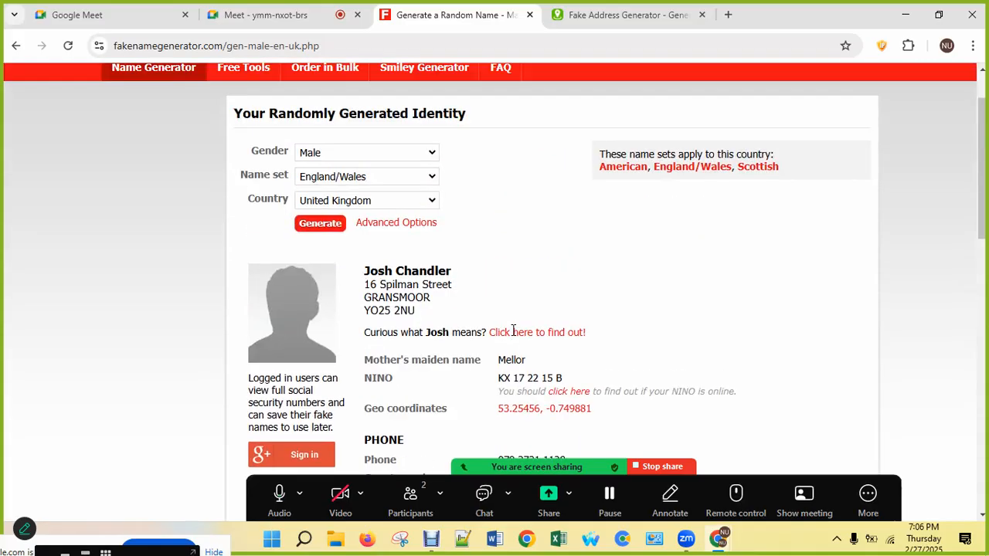
left_click(512, 332)
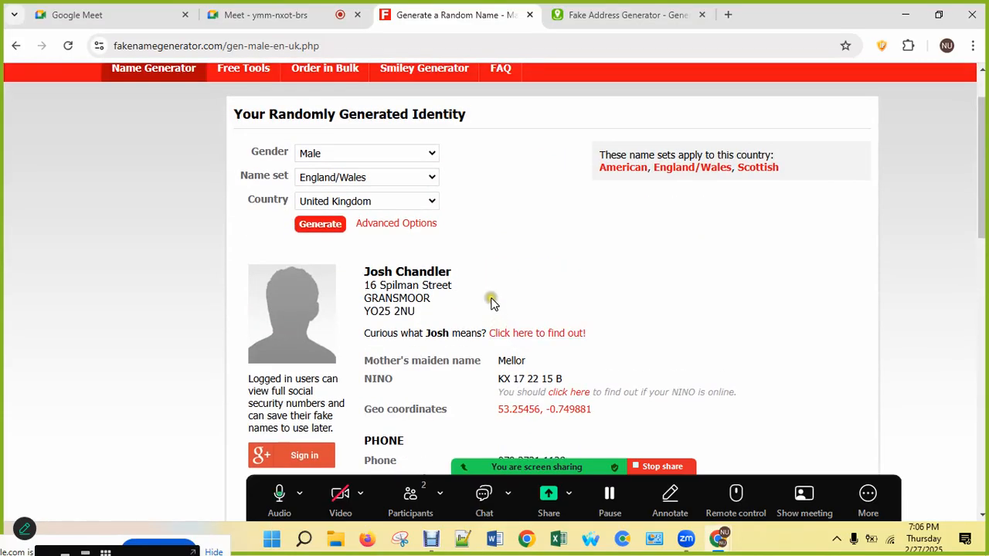
- Open the advanced generator options and set the gender ratio to 100% male and 0% female
left_click(379, 226)
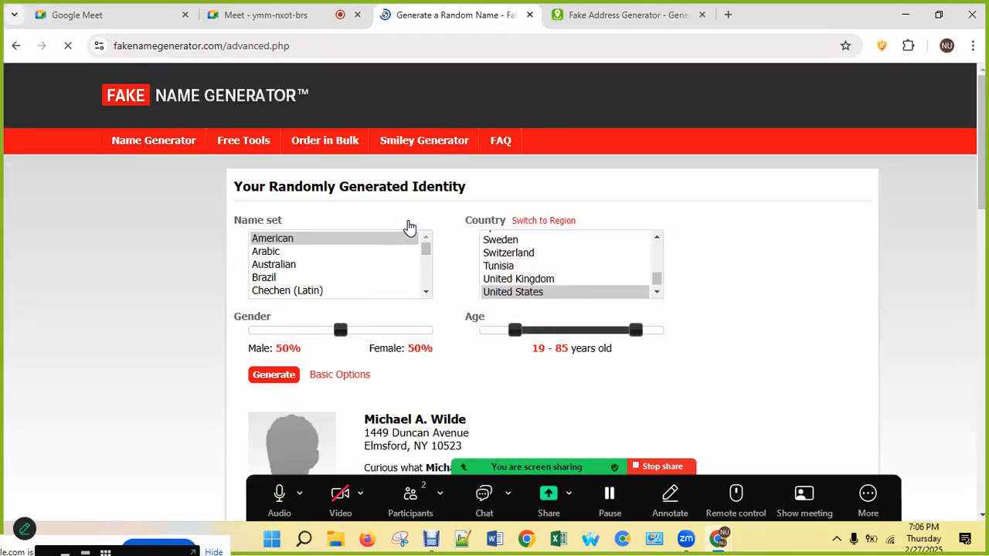
scroll(340, 271, "down", 1)
left_click(282, 276)
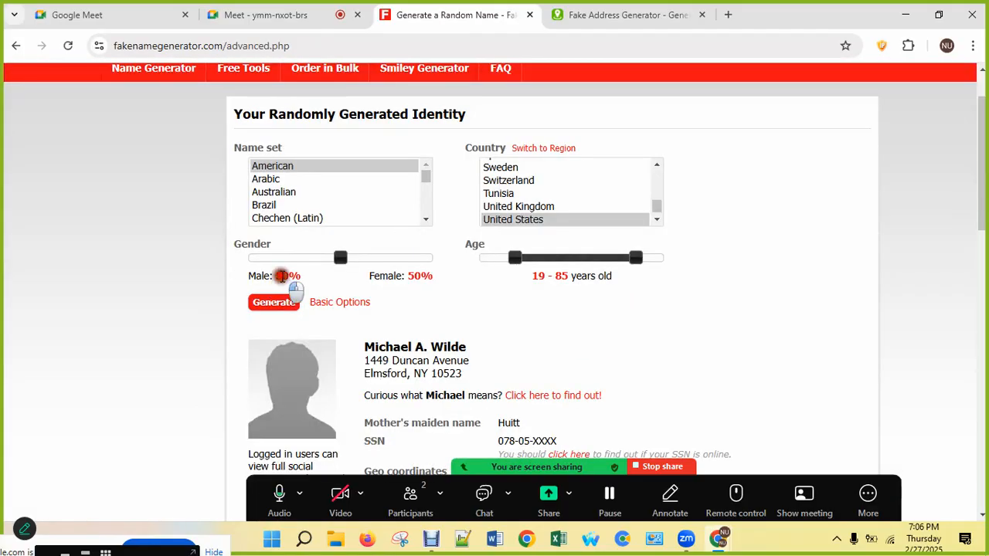
left_click_drag(282, 276, 301, 276)
left_click_drag(406, 276, 433, 286)
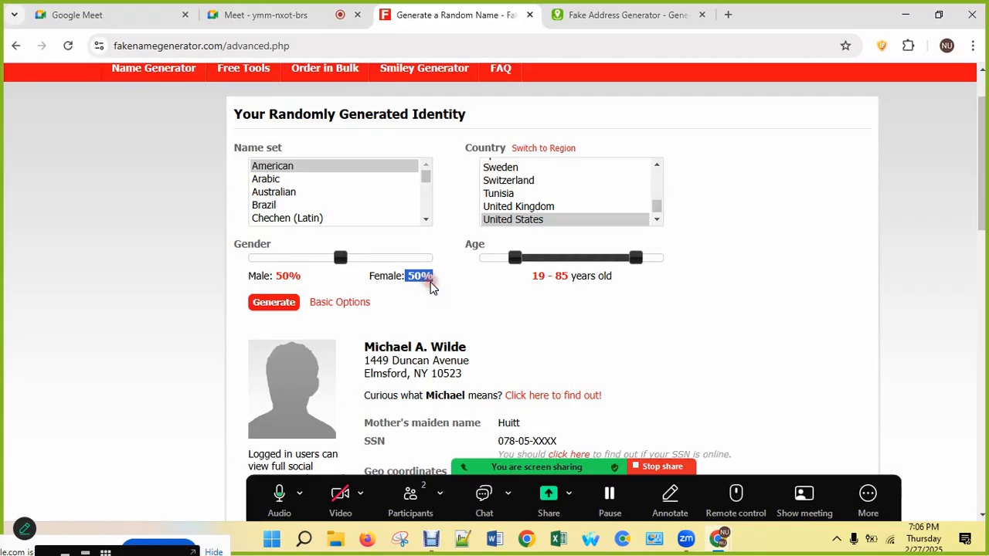
left_click(273, 302)
left_click(279, 287)
left_click(280, 290)
left_click_drag(340, 257, 213, 255)
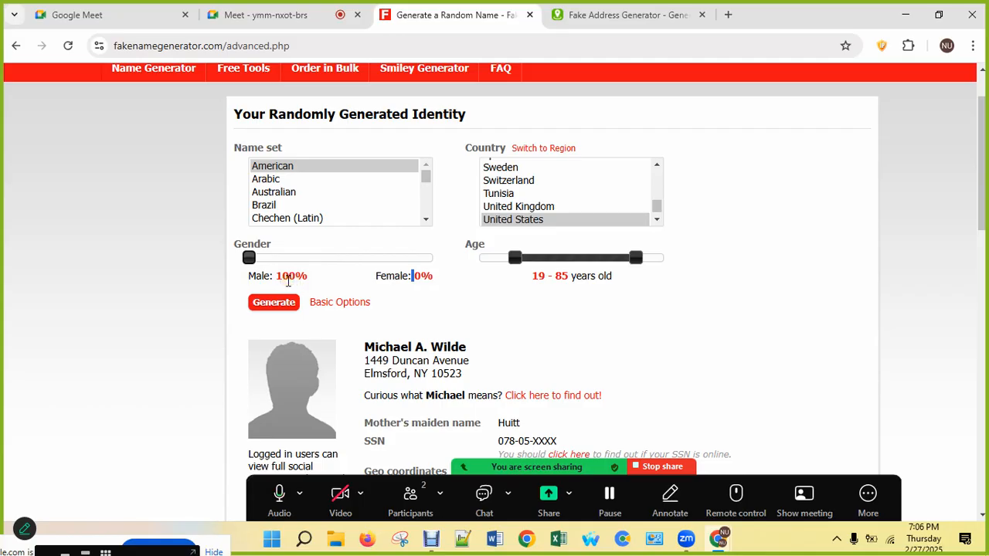
- Set the age range to 45–54 years and generate a new identity
left_click_drag(515, 258, 565, 268)
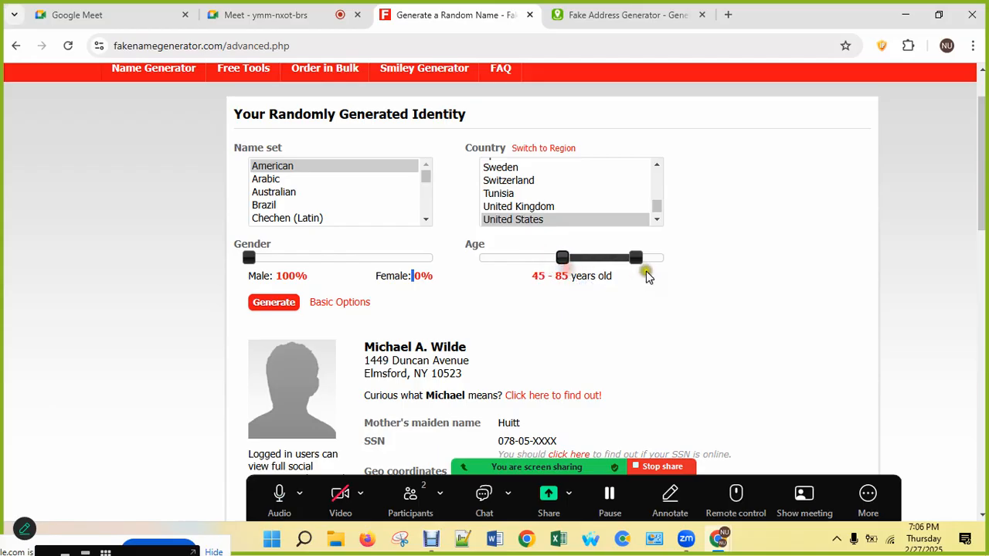
left_click(635, 260)
left_click_drag(636, 260, 578, 260)
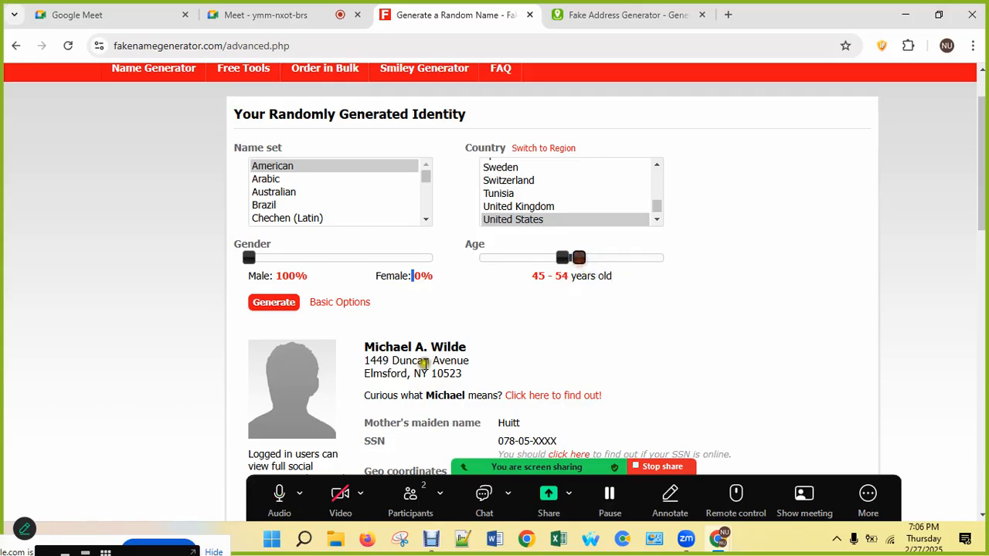
left_click(273, 303)
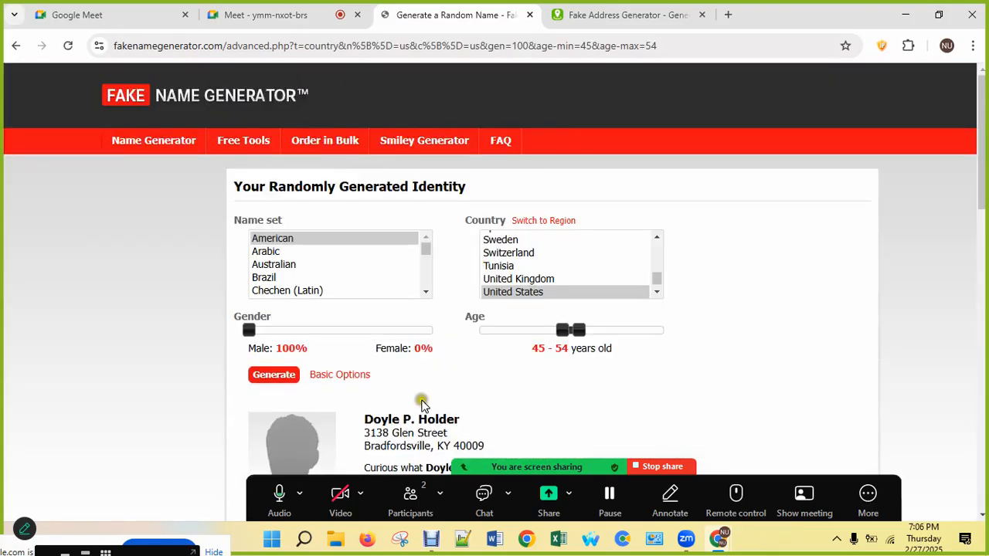
- Examine the generated identity's age, birthday, name and street address
scroll(417, 382, "down", 3)
scroll(444, 273, "down", 2)
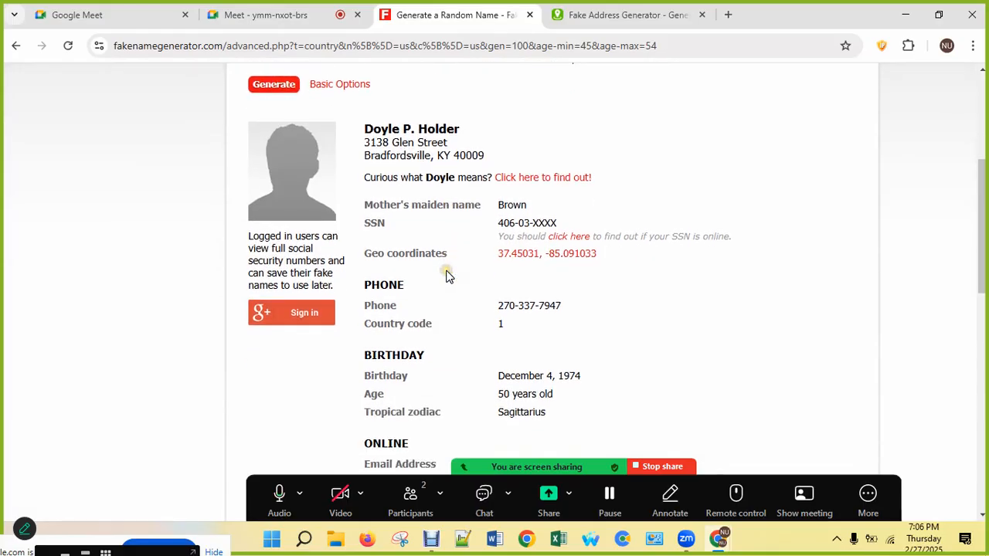
double_click(504, 321)
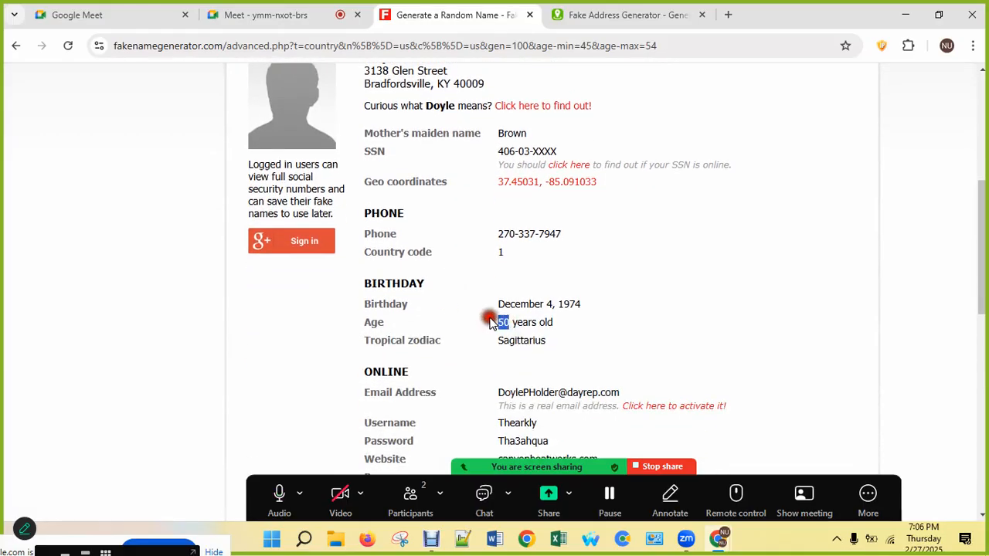
scroll(480, 344, "up", 1)
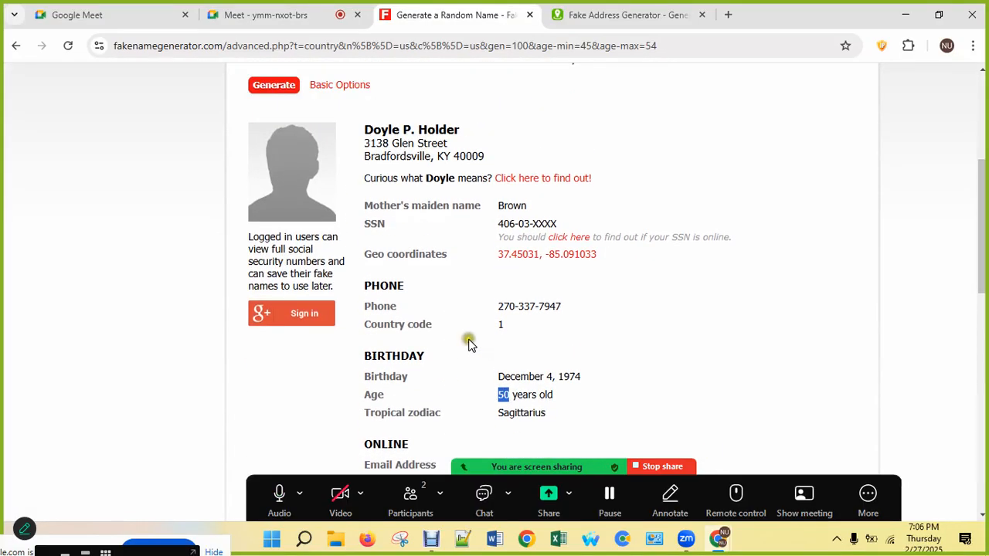
left_click_drag(600, 379, 506, 377)
scroll(499, 360, "up", 2)
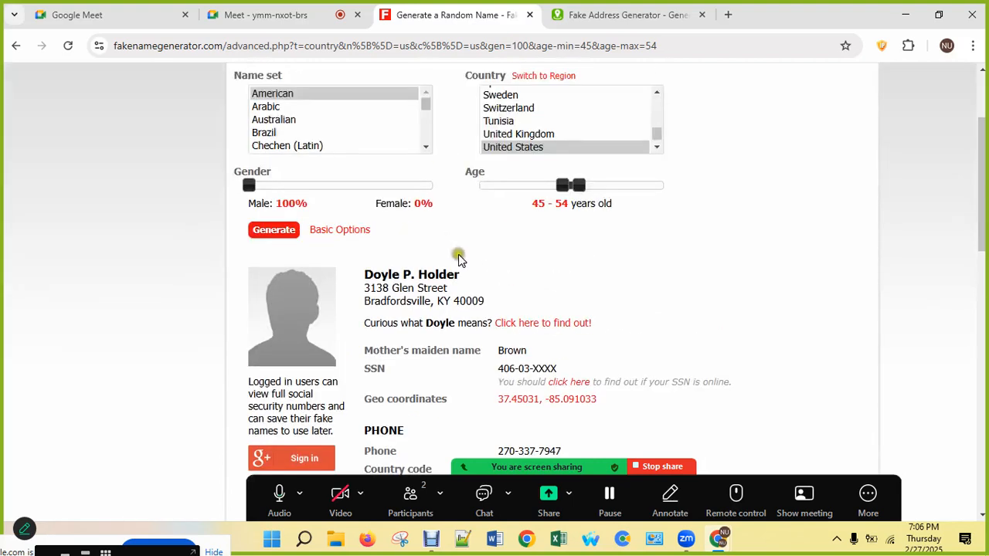
mouse_move(460, 276)
left_mouse_down()
mouse_move(370, 276)
mouse_move(462, 275)
left_mouse_up()
left_click(453, 270)
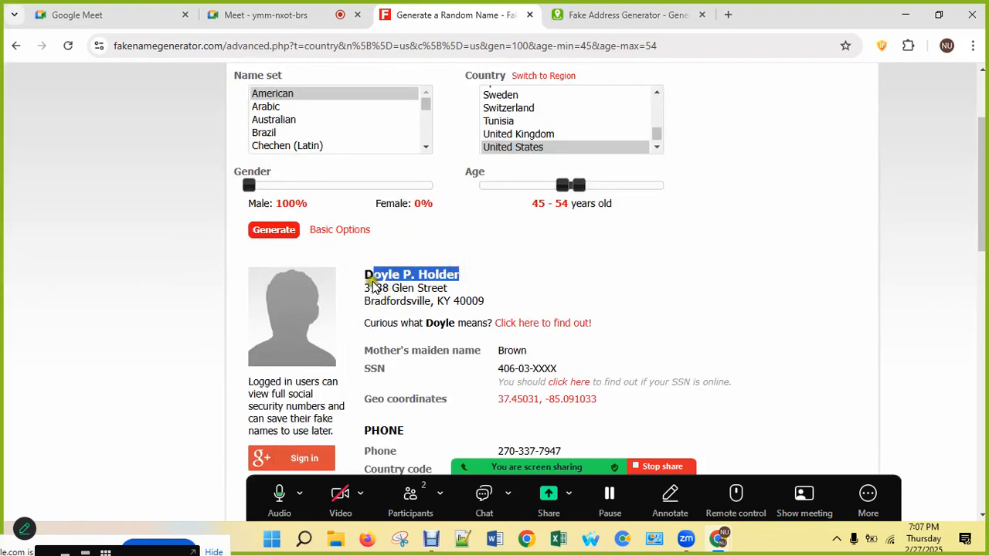
left_click_drag(376, 289, 469, 301)
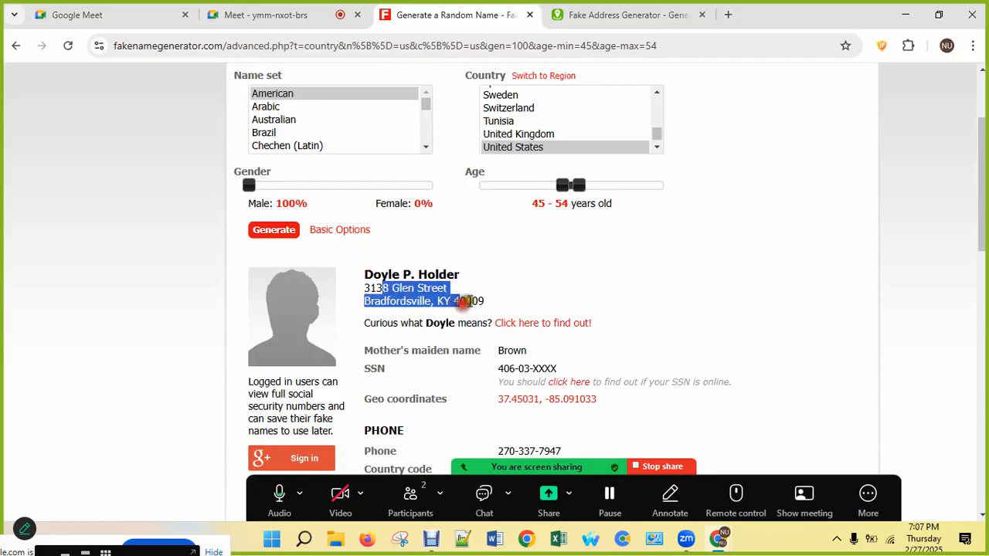
left_click(508, 287)
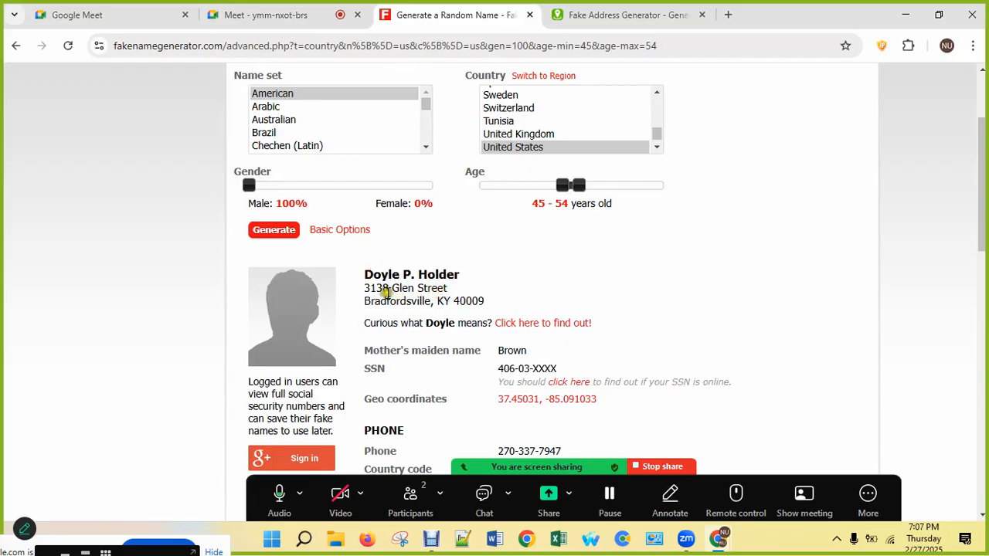
left_click_drag(391, 287, 455, 305)
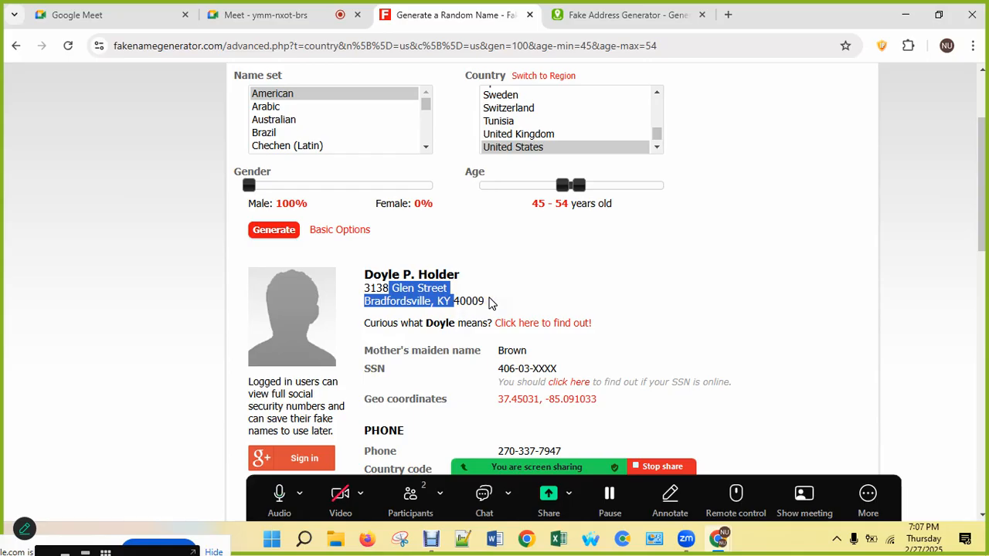
left_click(488, 303)
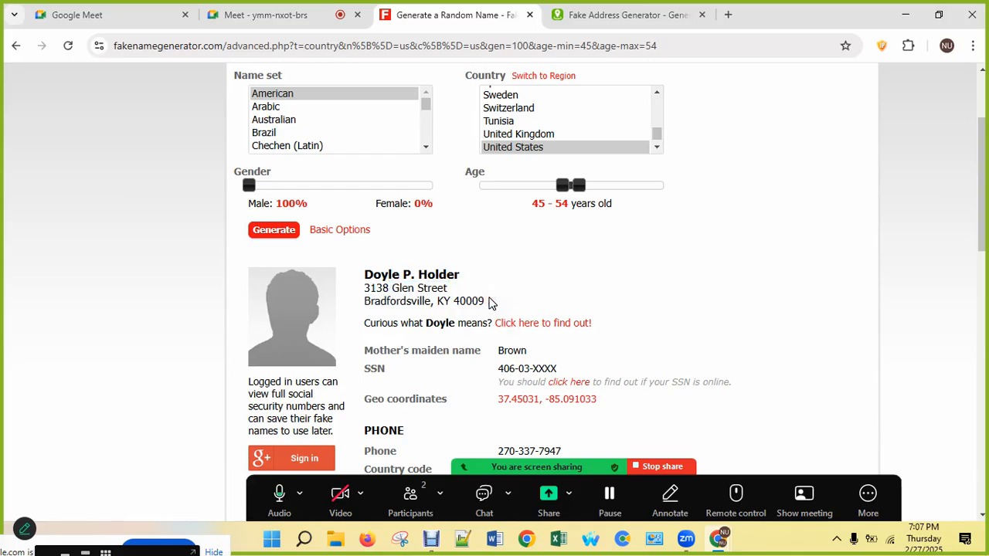
- Switch to the Fake Address Generator site, close the ad and open the UK Real Address generator
left_click(632, 17)
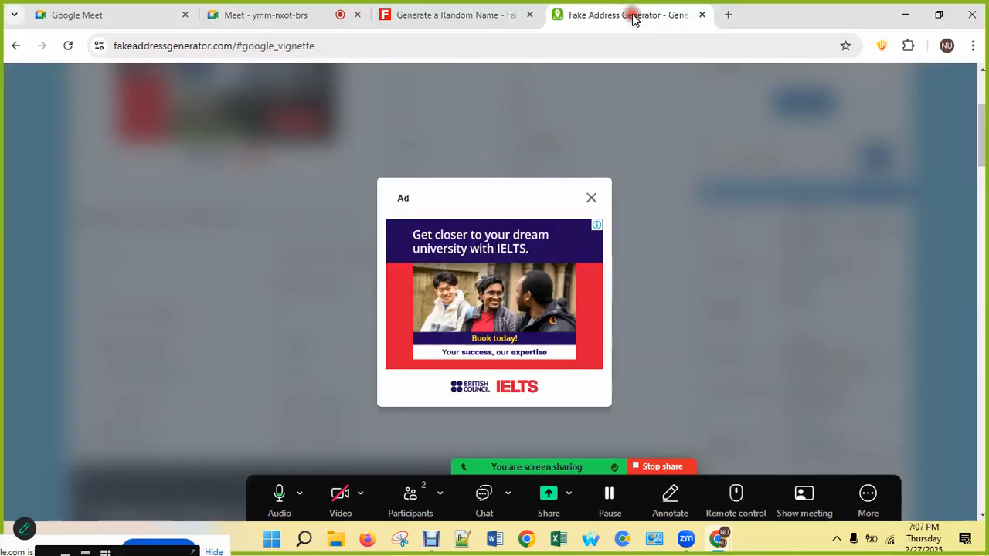
left_click(591, 197)
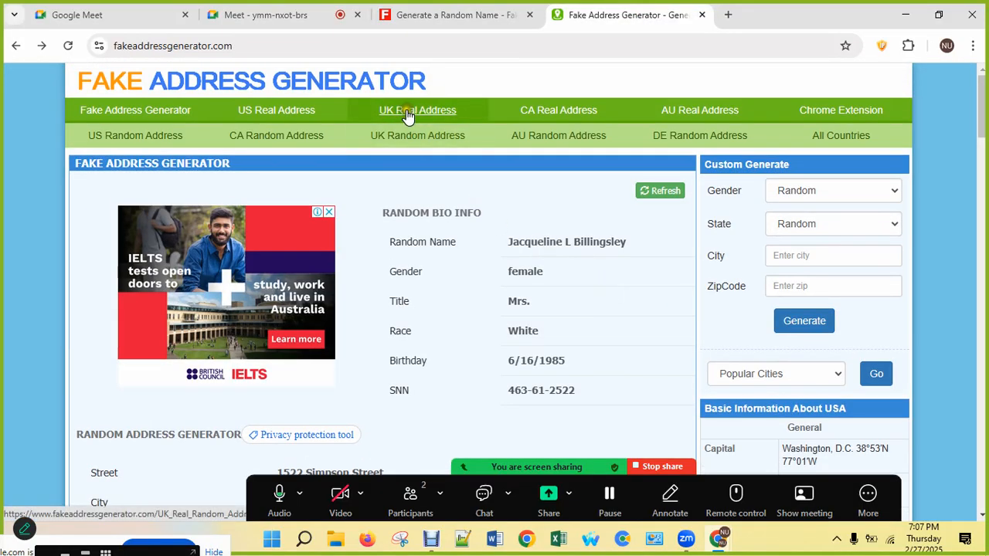
left_click(456, 14)
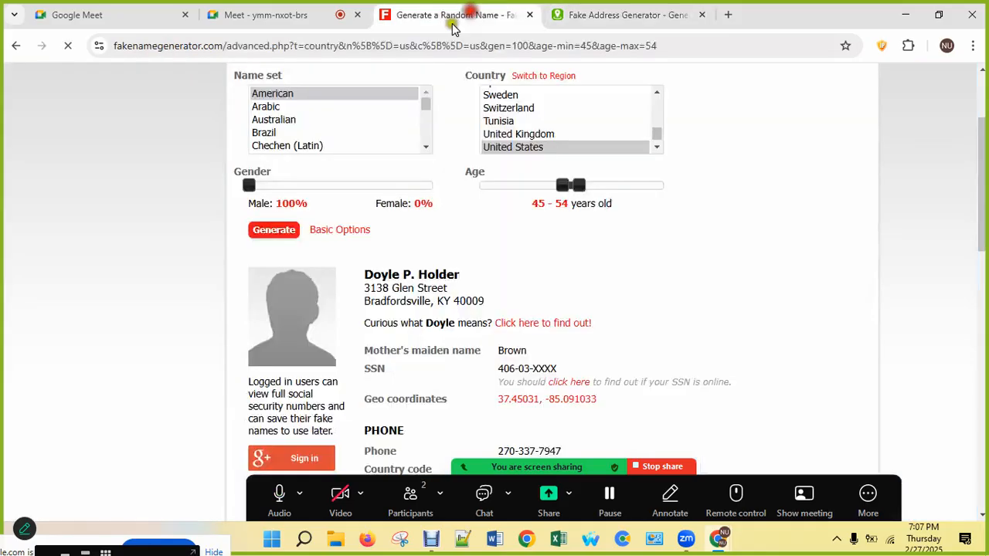
left_click(366, 287)
left_click_drag(366, 287, 475, 301)
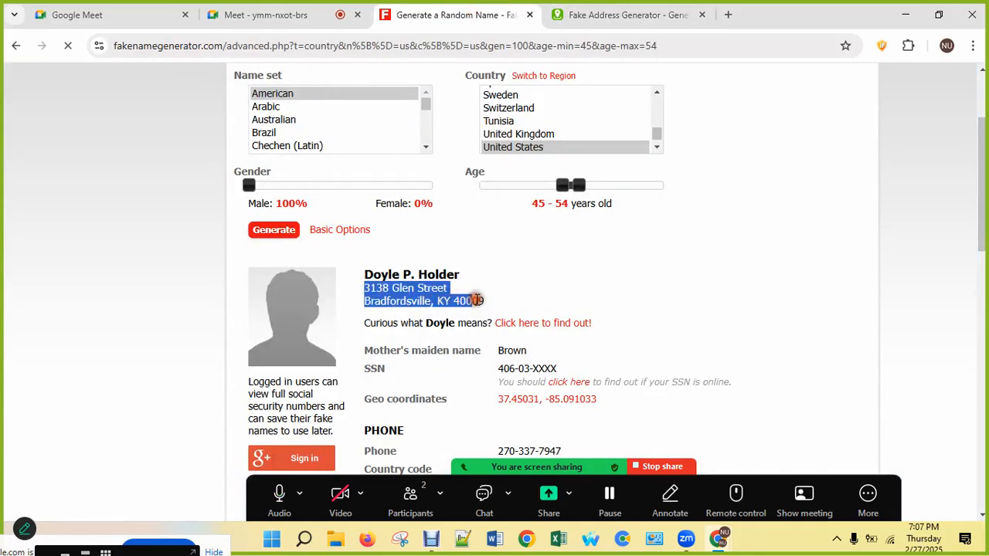
left_click(583, 15)
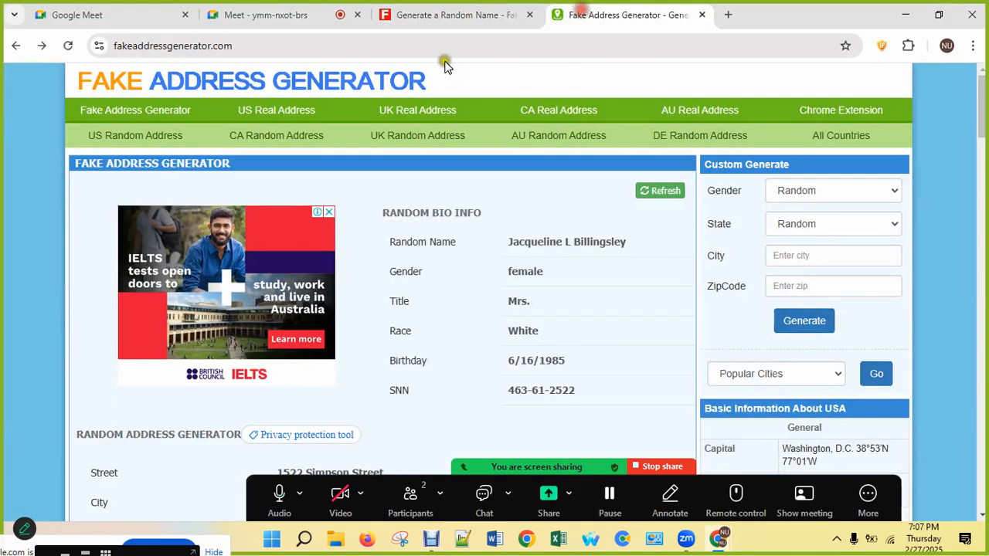
left_click(421, 114)
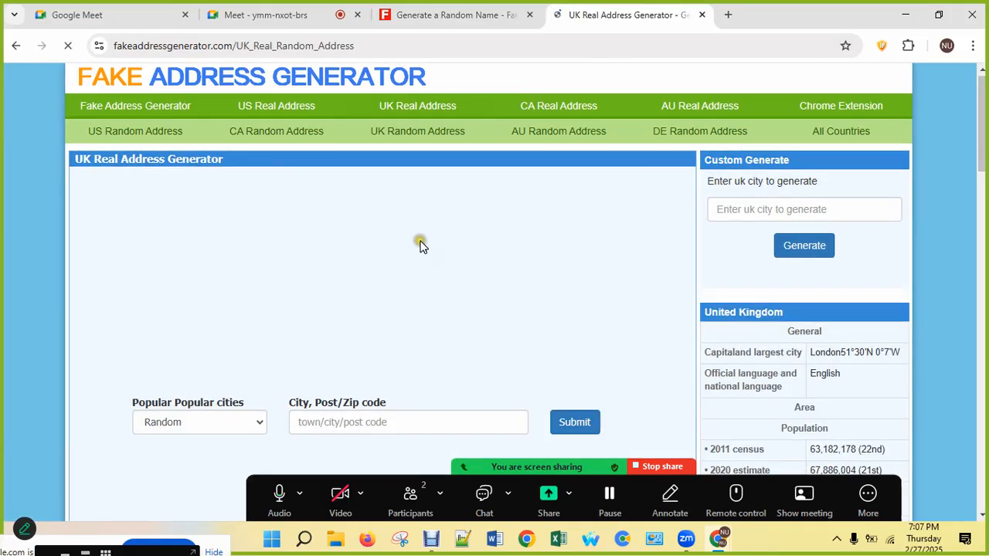
- Examine the listed UK addresses and the company name in the Todd & Duncan Ltd entry
scroll(420, 245, "down", 5)
left_click_drag(206, 142, 364, 143)
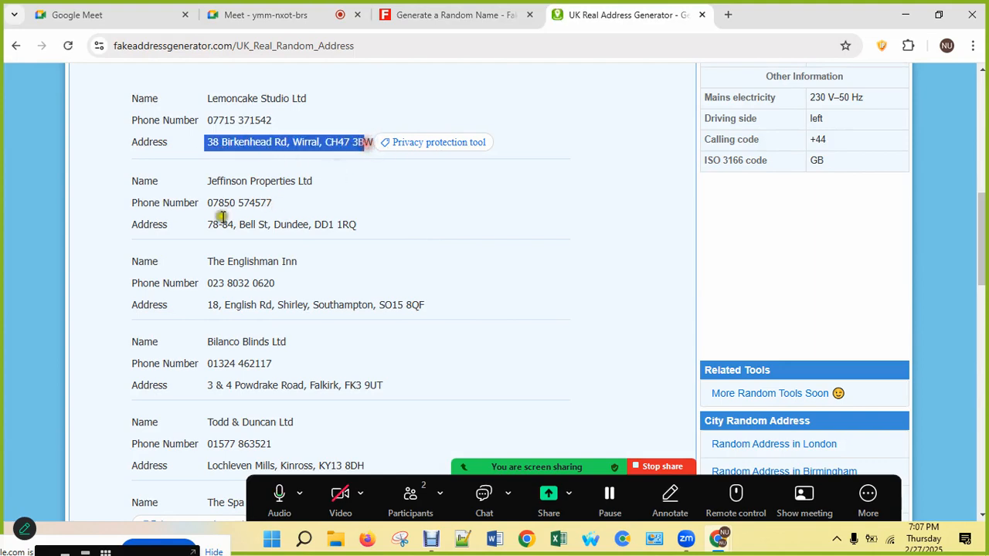
left_click_drag(207, 225, 342, 224)
left_click_drag(207, 304, 369, 304)
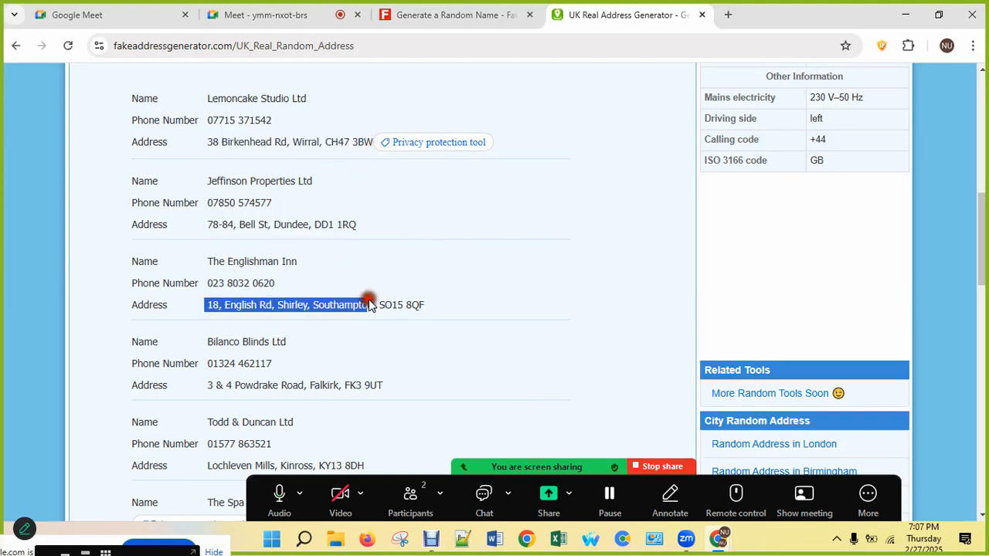
scroll(280, 313, "down", 1)
left_click_drag(204, 319, 295, 325)
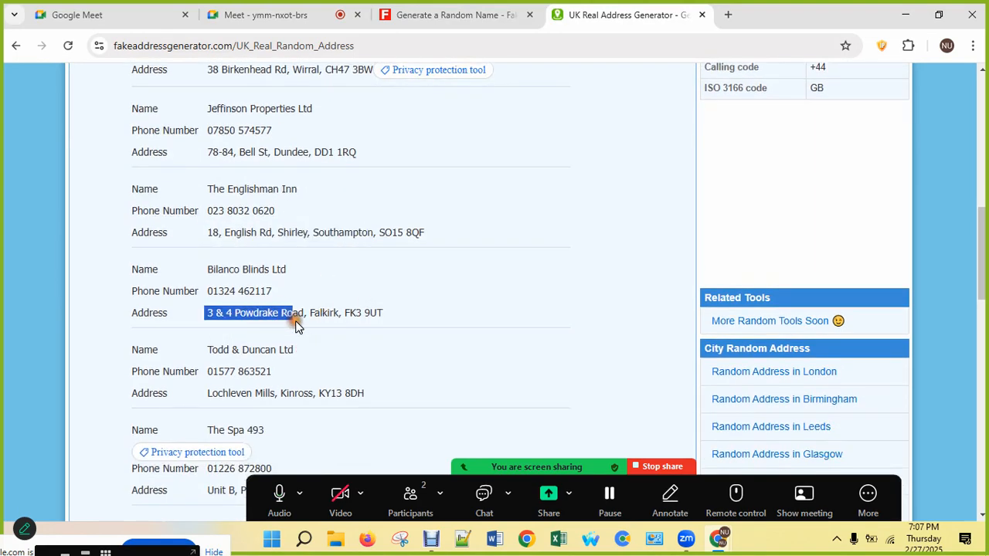
scroll(296, 325, "down", 3)
left_click(205, 179)
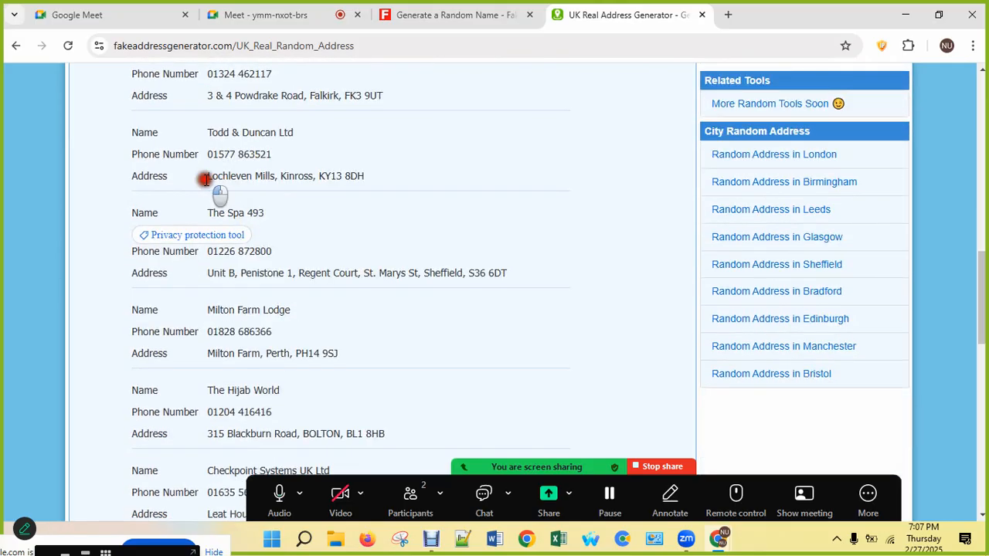
left_click_drag(205, 179, 305, 177)
scroll(305, 177, "up", 1)
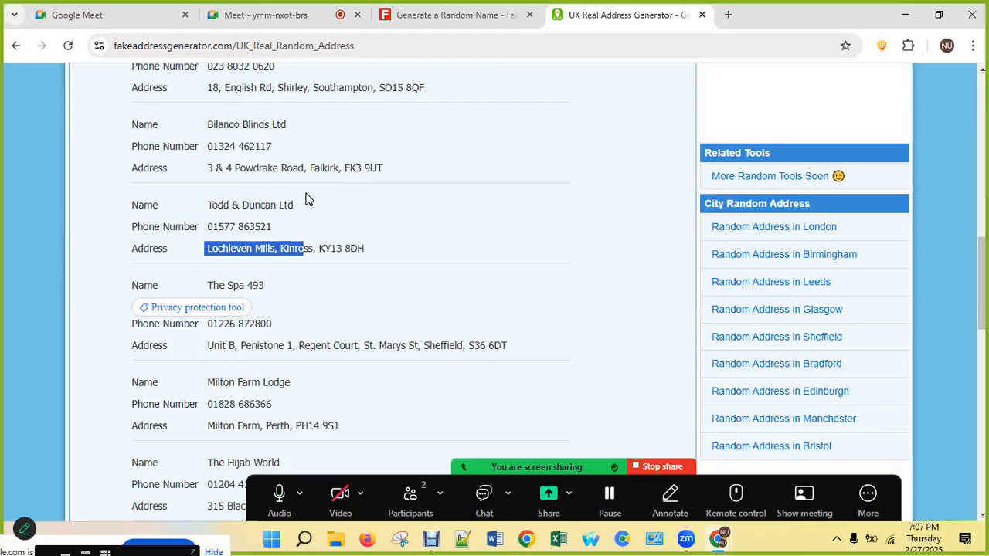
left_click_drag(210, 205, 234, 205)
left_click(269, 205)
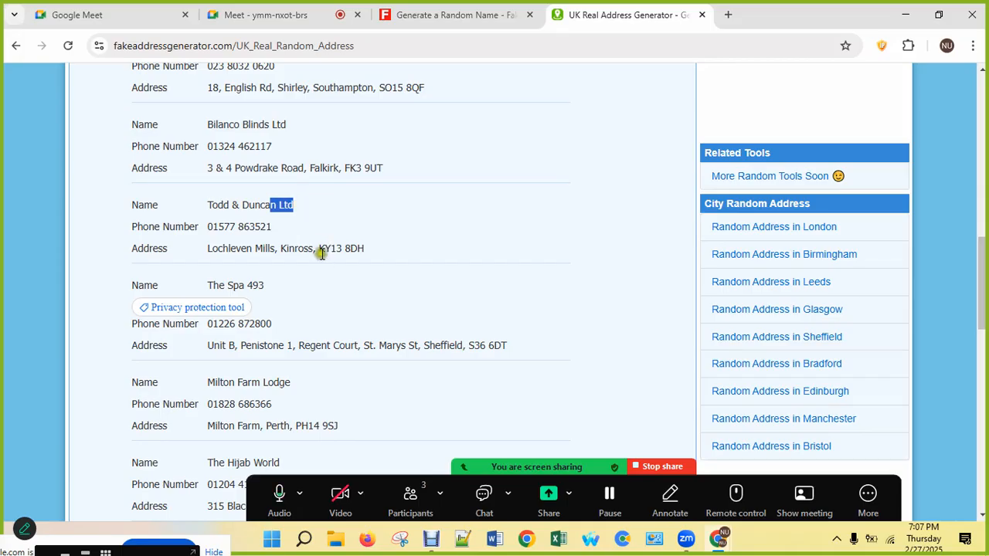
- Copy the postcode from the Todd & Duncan Ltd address and open a new browser tab
left_click_drag(318, 249, 382, 272)
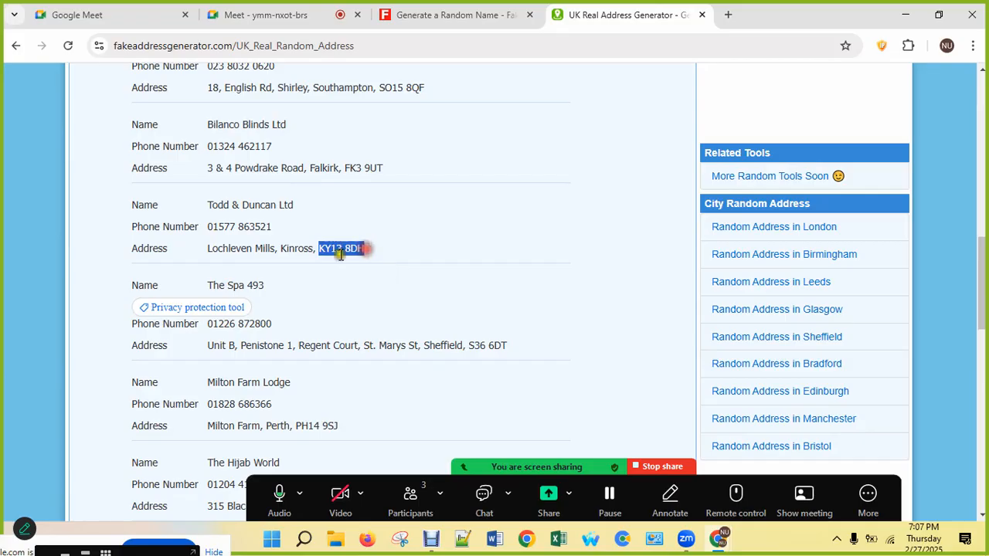
left_click_drag(325, 250, 357, 262)
left_click(344, 260)
right_click(357, 262)
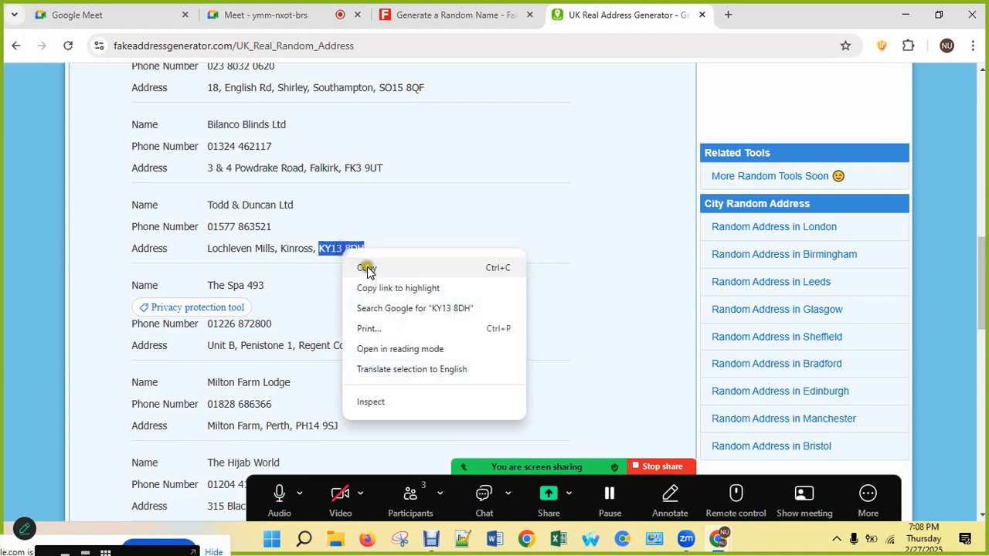
left_click(365, 267)
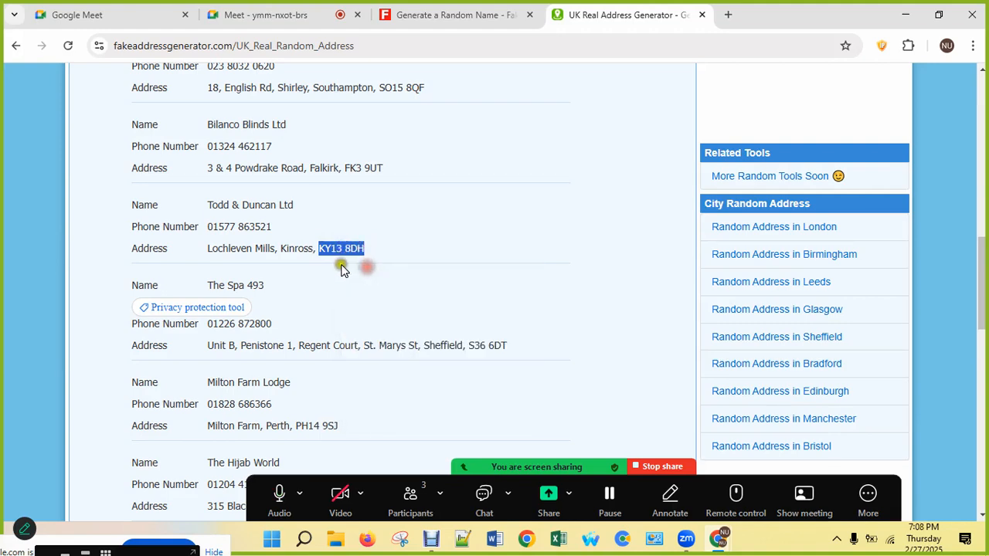
left_click(723, 15)
type("goog")
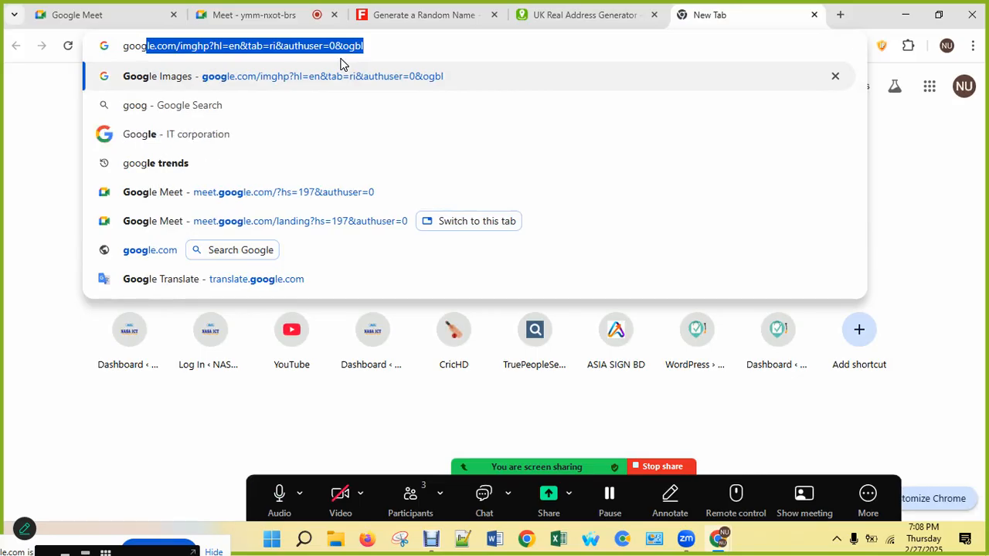
type("ke")
key("BackSpace")
key("BackSpace")
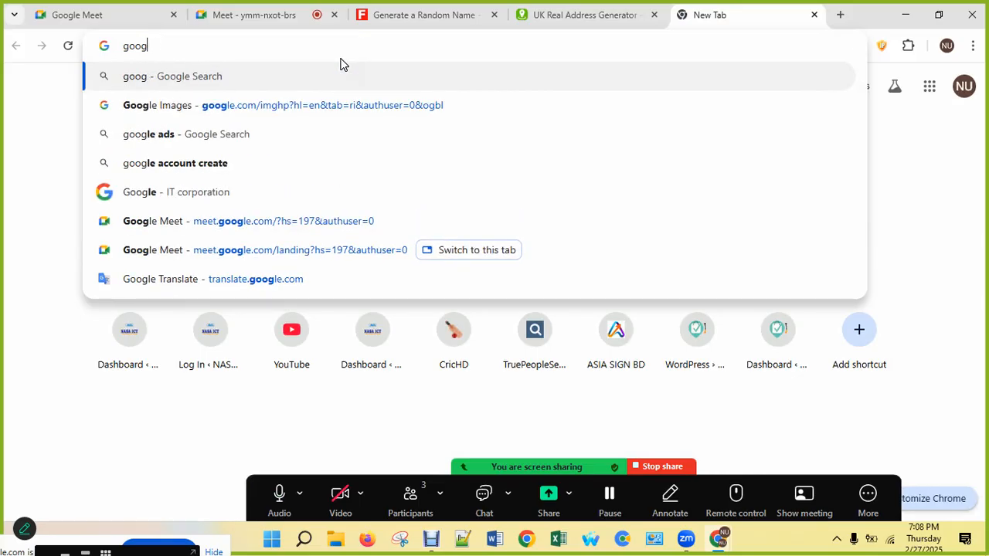
key("BackSpace")
key("BackSpace")
key("BackSpace")
key("BackSpace")
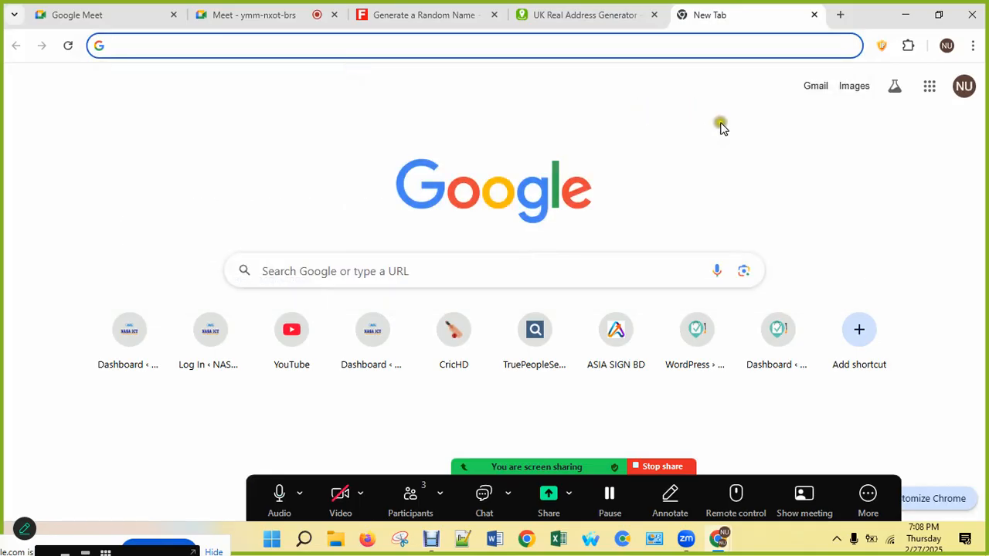
- Open Google Maps, look up the copied postcode and view the details of the matching Kinross, UK place
left_click(930, 88)
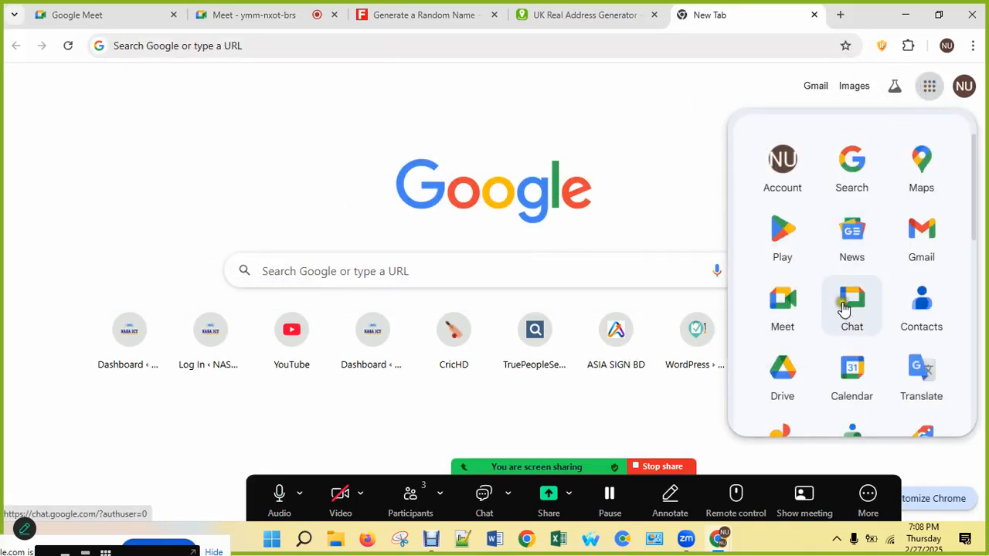
left_click(922, 160)
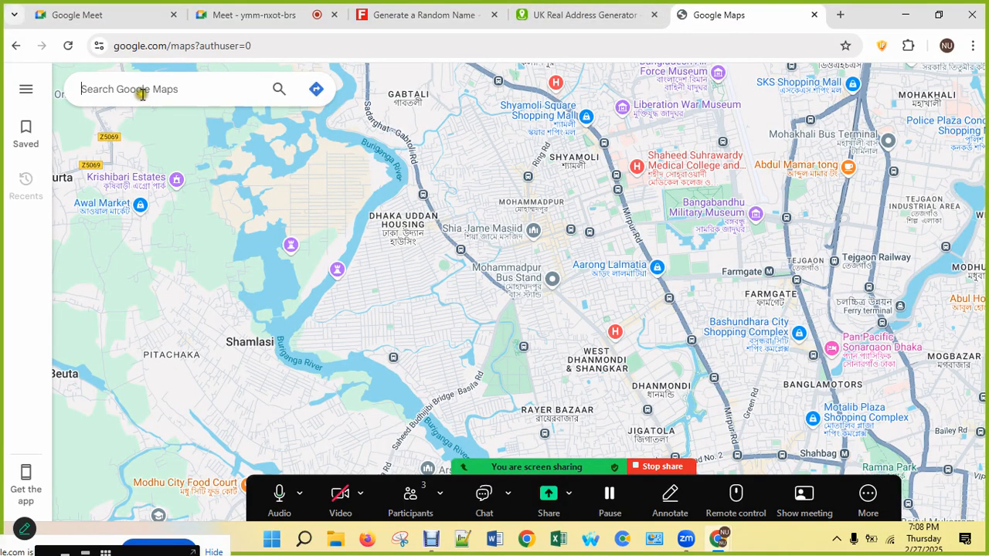
key("ctrl+v")
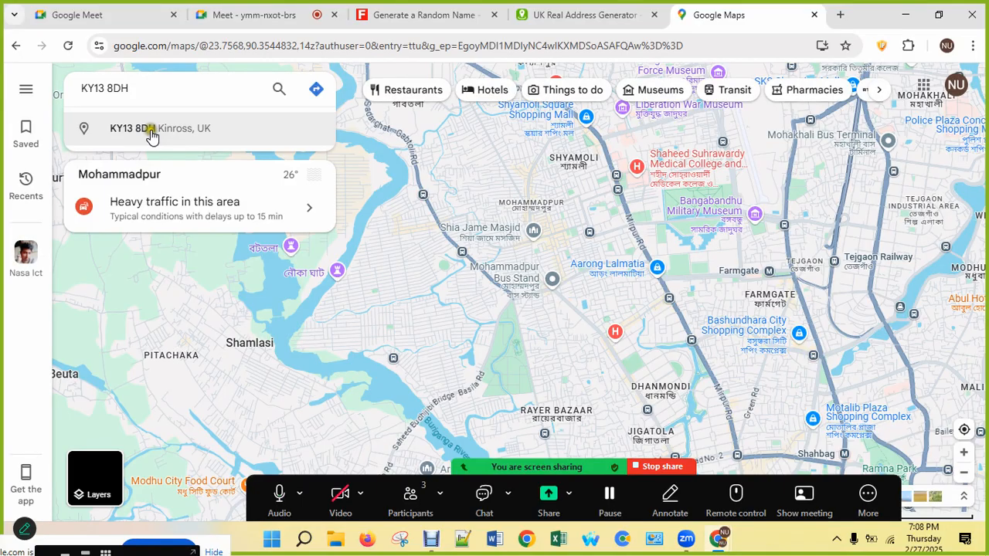
left_click(150, 133)
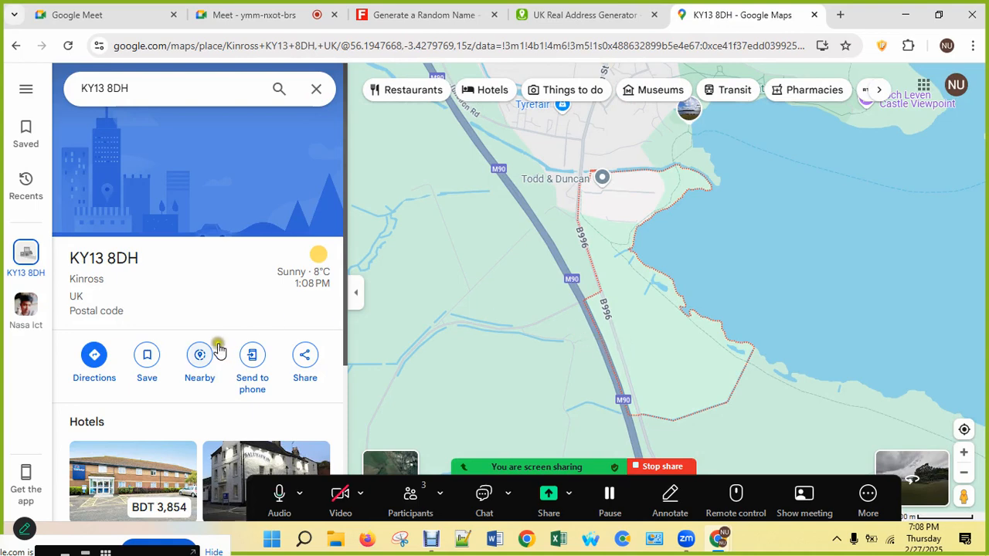
scroll(199, 352, "down", 2)
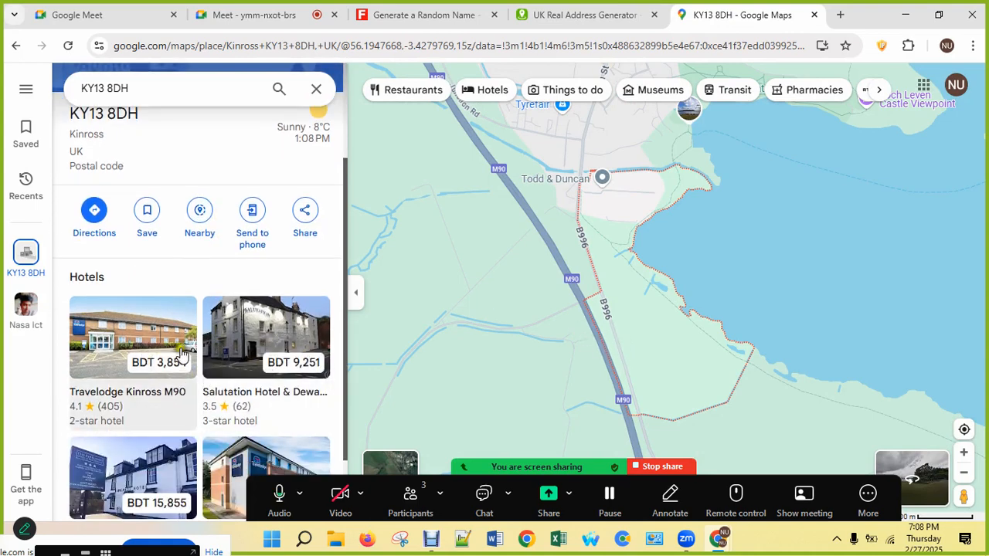
- Examine the postcode's place details and the map area around Todd & Duncan in Kinross
scroll(138, 365, "down", 1)
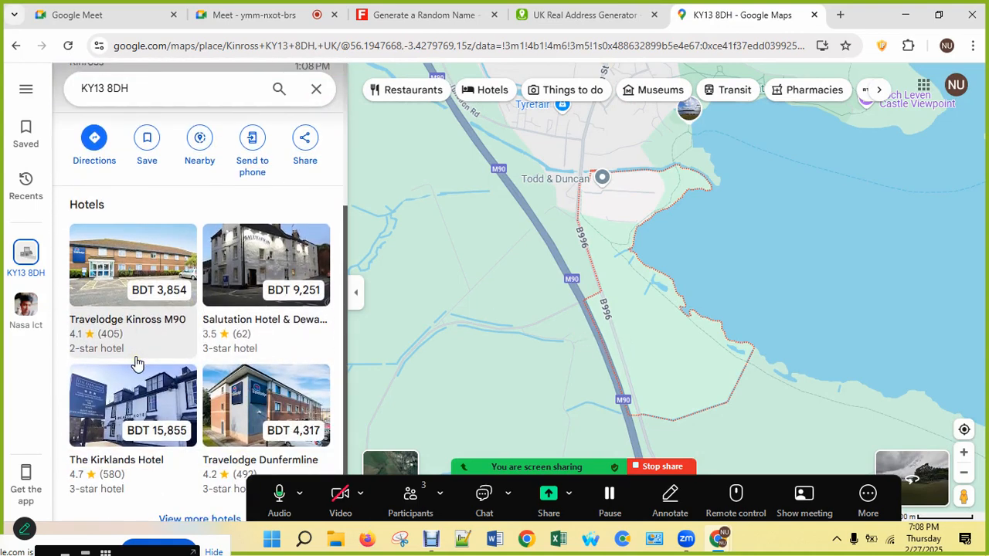
scroll(138, 364, "down", 1)
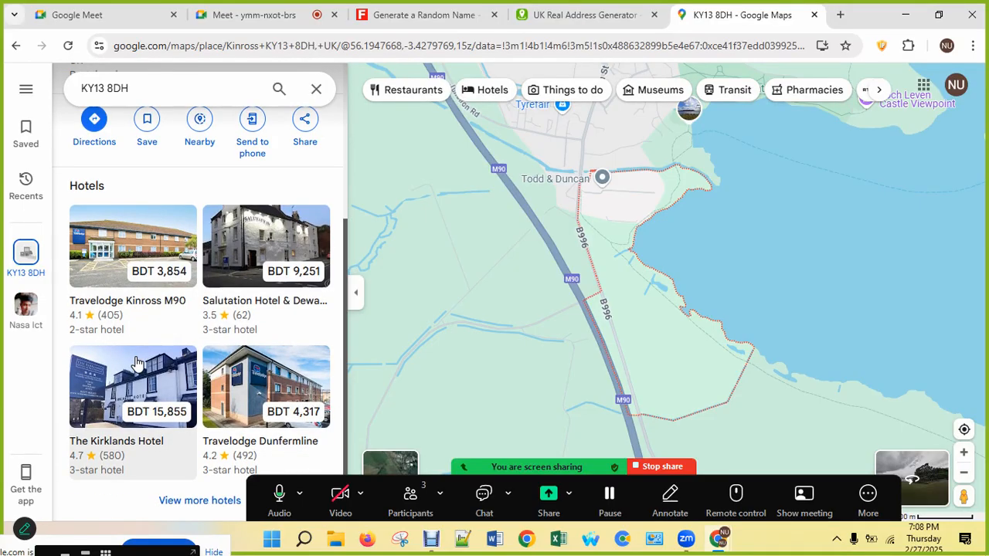
scroll(135, 362, "up", 2)
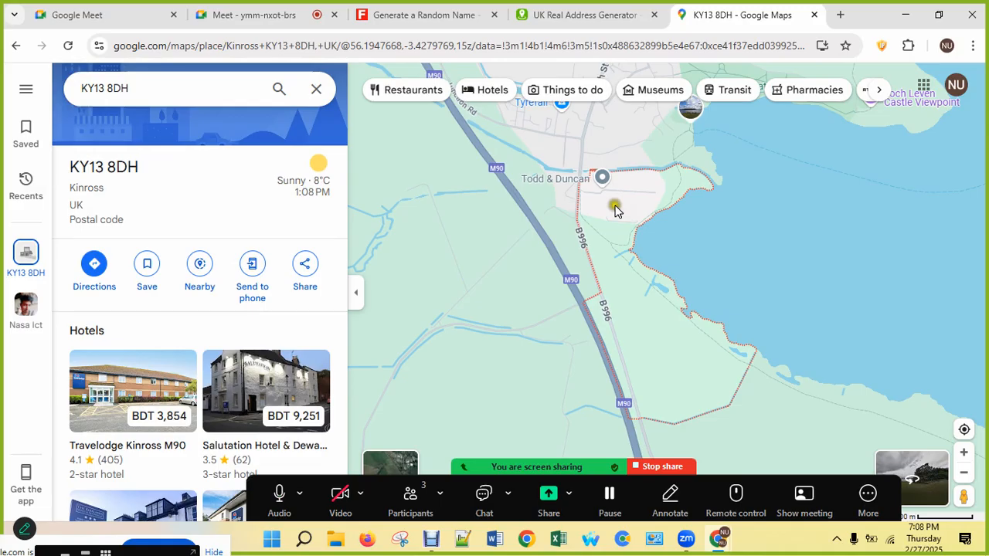
scroll(615, 210, "up", 5)
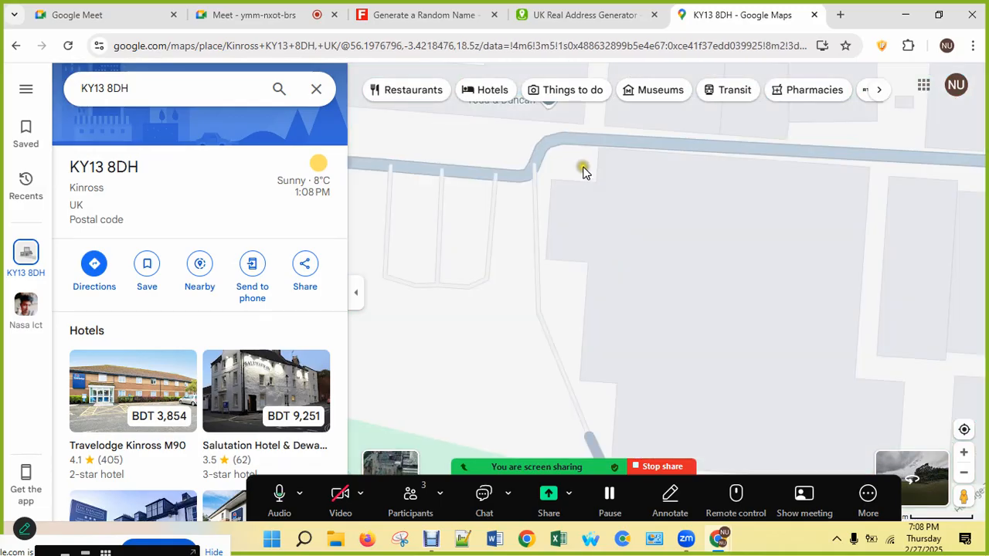
left_click_drag(638, 199, 708, 300)
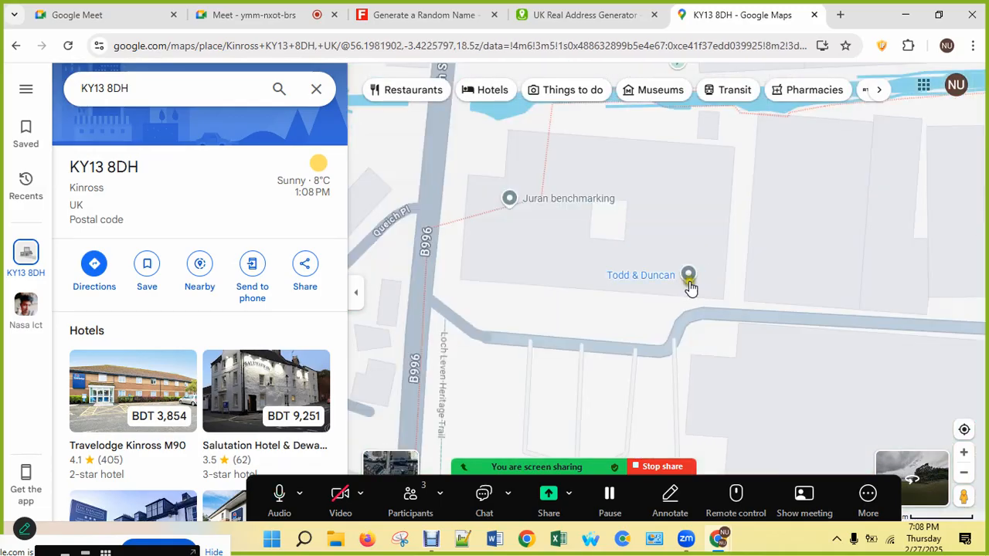
scroll(689, 287, "down", 1)
scroll(690, 286, "down", 2)
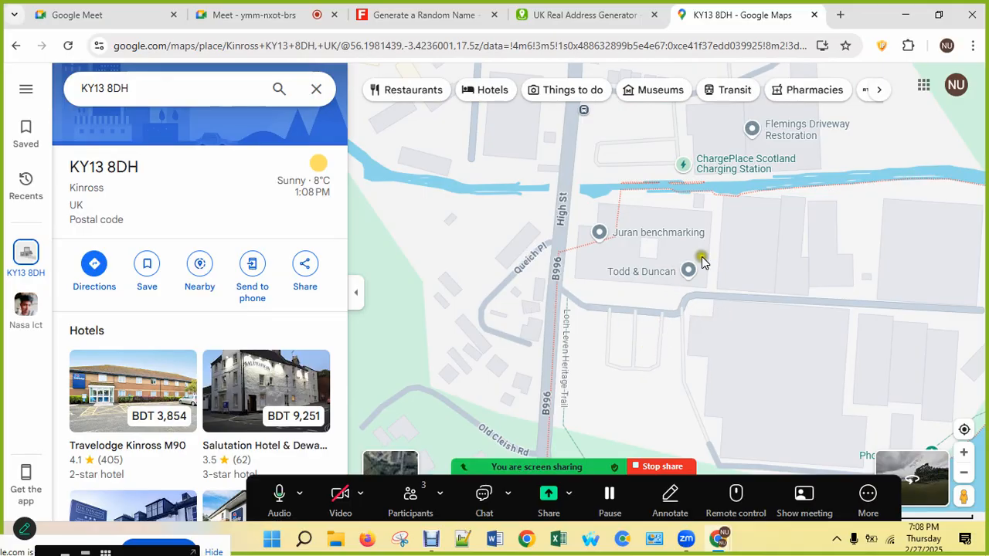
scroll(647, 343, "up", 1)
scroll(648, 343, "up", 2)
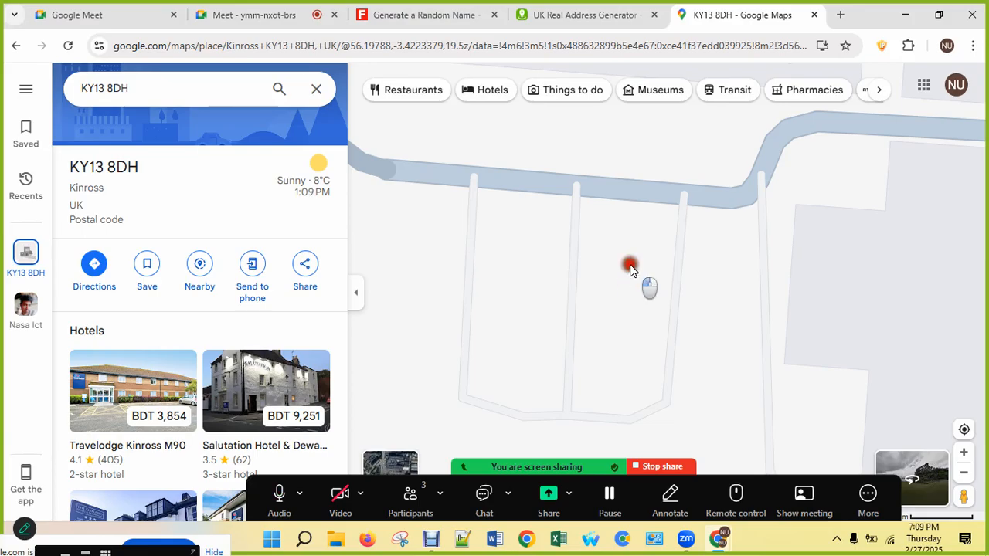
left_click_drag(634, 283, 830, 338)
left_click_drag(671, 296, 839, 265)
left_click_drag(615, 266, 624, 249)
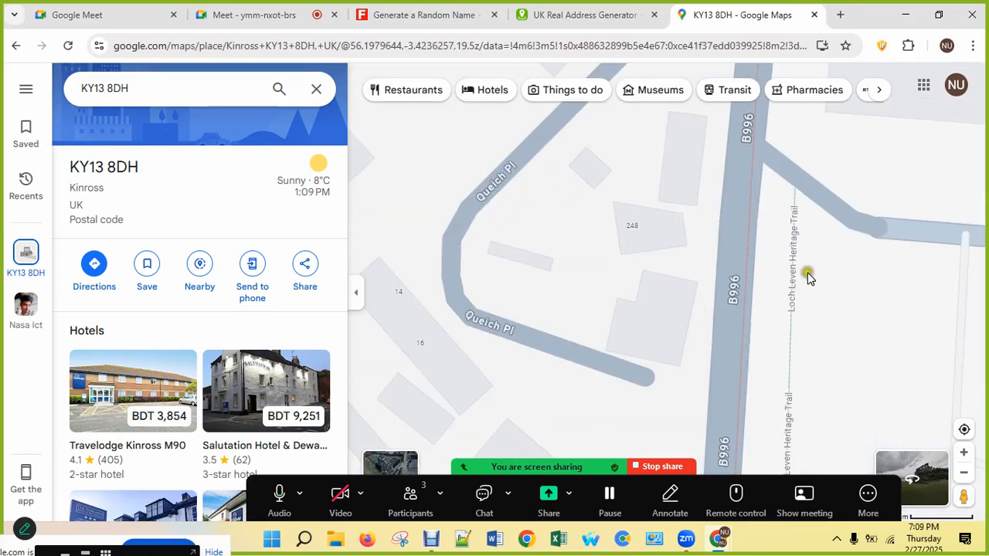
left_click_drag(808, 276, 651, 188)
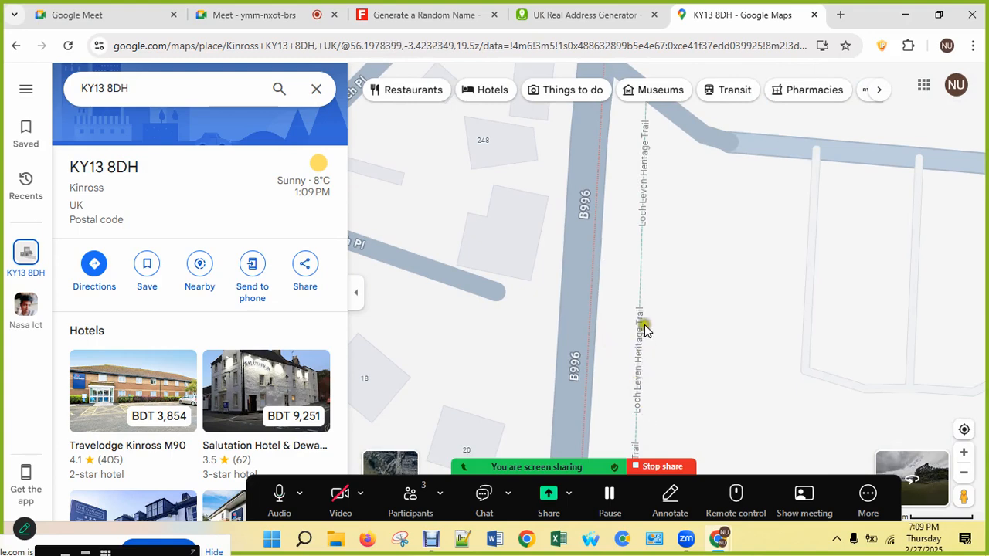
scroll(652, 273, "down", 1)
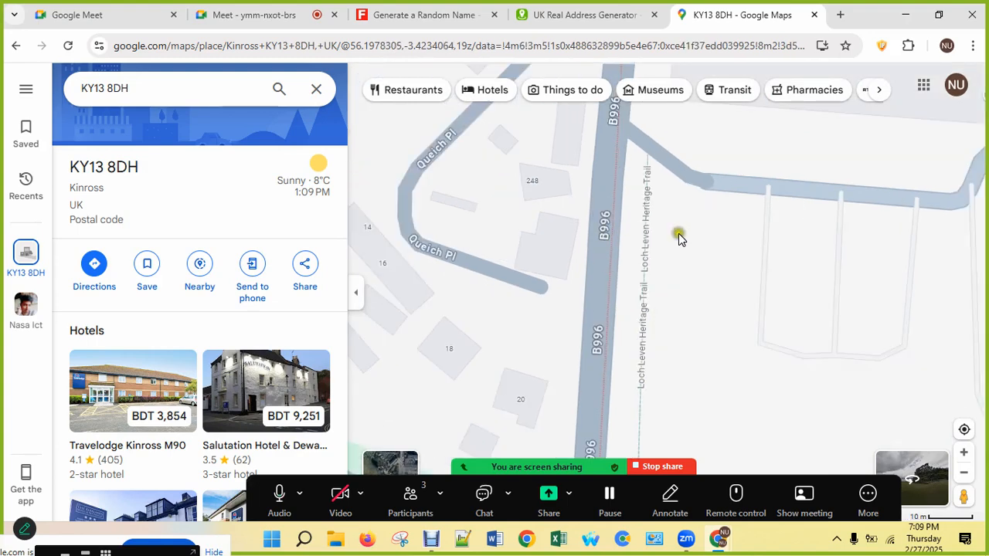
left_click_drag(679, 238, 654, 327)
left_click_drag(821, 302, 605, 121)
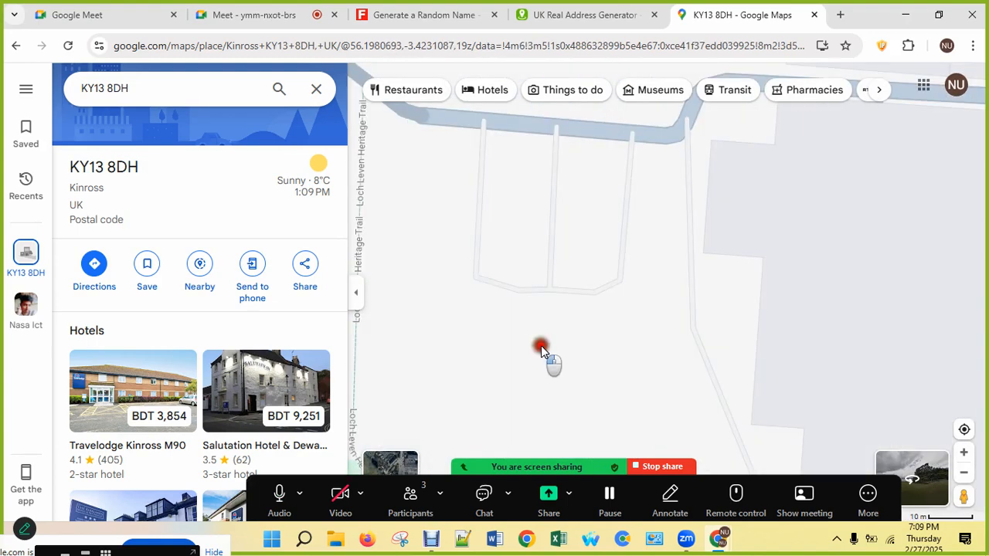
scroll(541, 346, "down", 3)
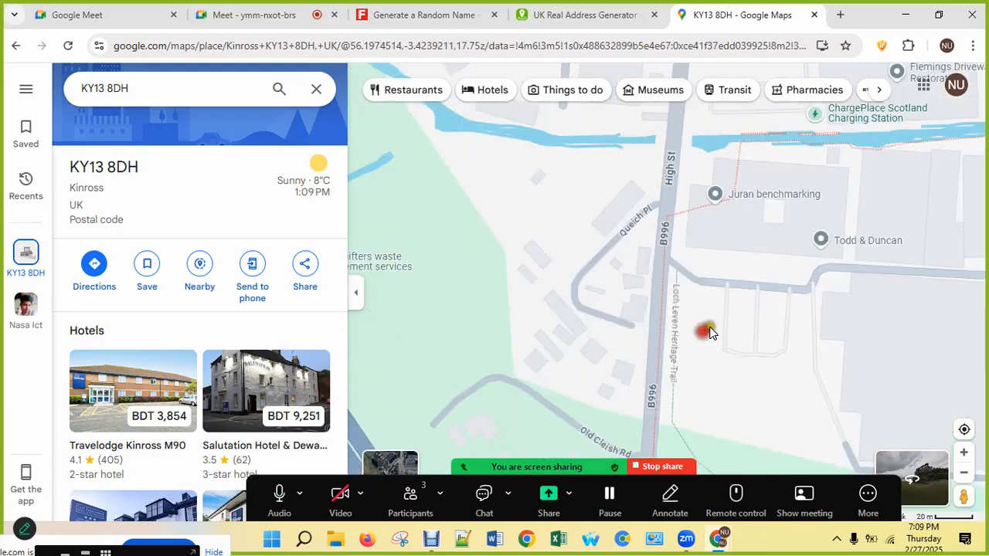
mouse_move(709, 332)
left_mouse_down()
mouse_move(697, 353)
mouse_move(621, 347)
mouse_move(618, 309)
mouse_move(567, 297)
left_mouse_up()
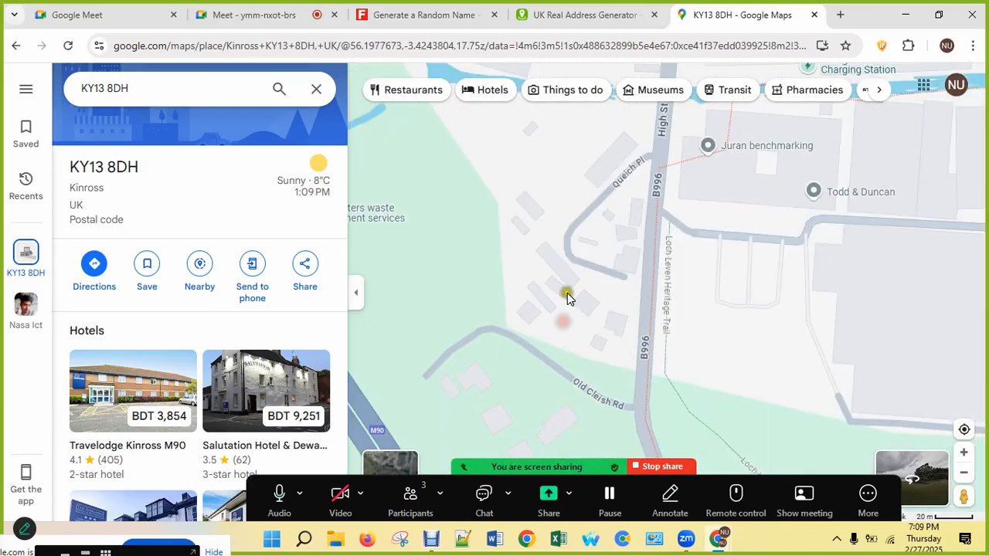
scroll(616, 322, "up", 2)
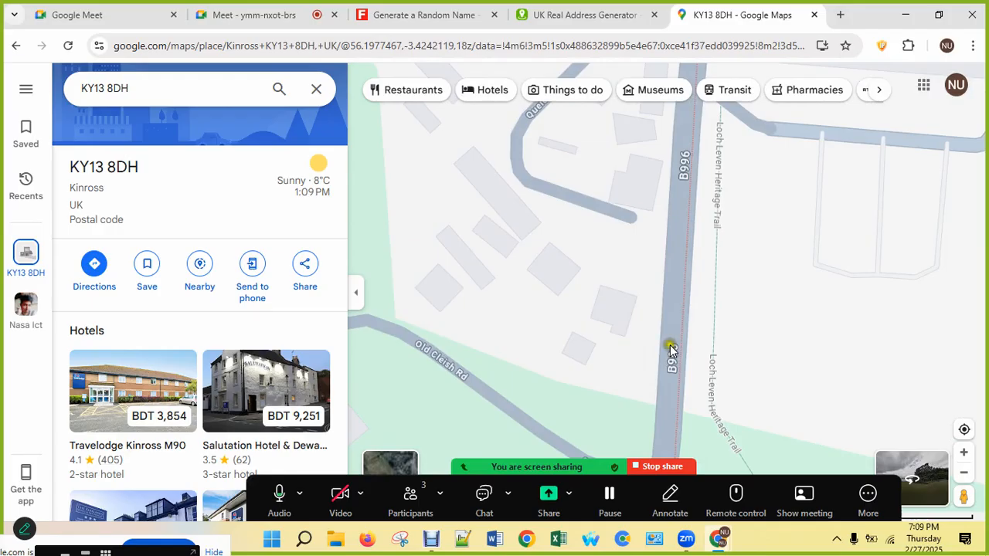
scroll(670, 349, "up", 5)
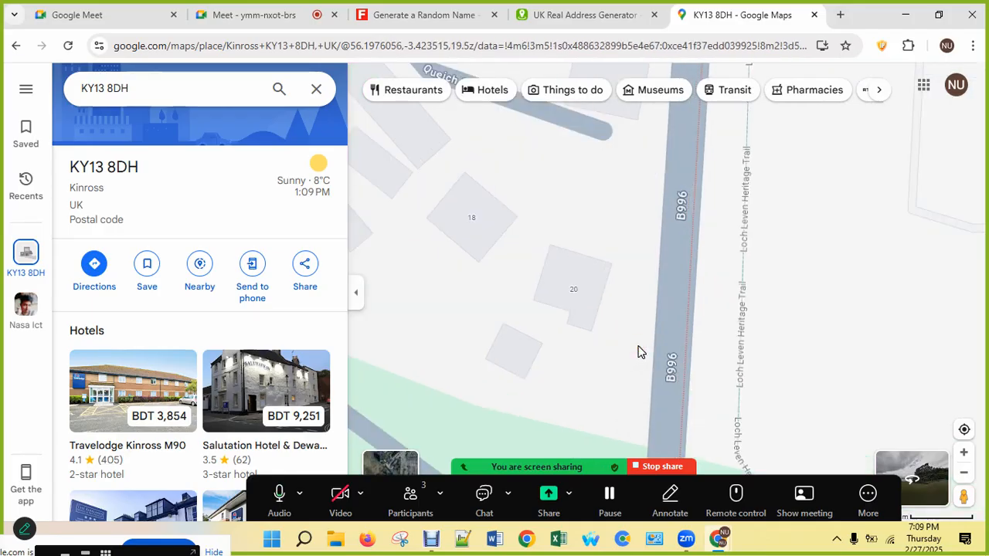
scroll(592, 359, "down", 2)
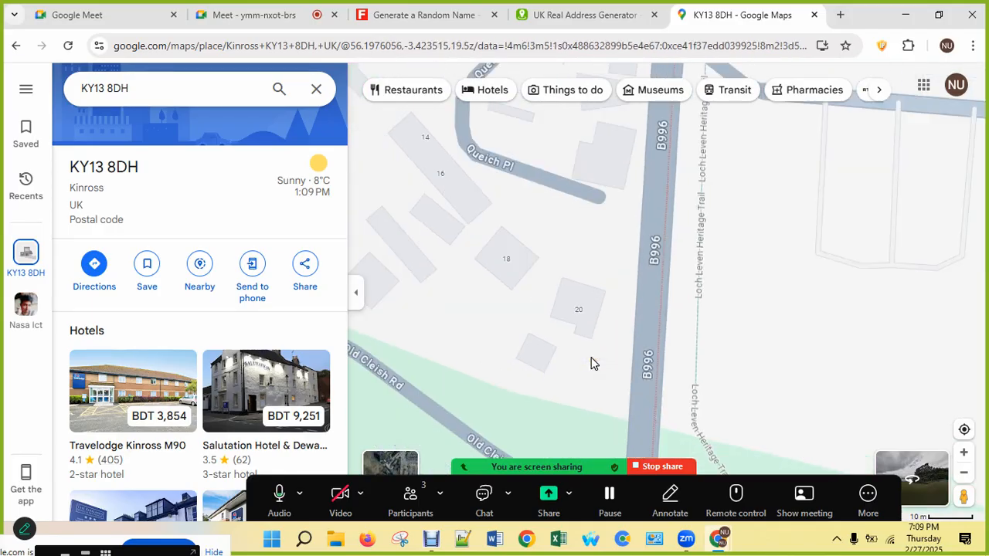
left_click(435, 220)
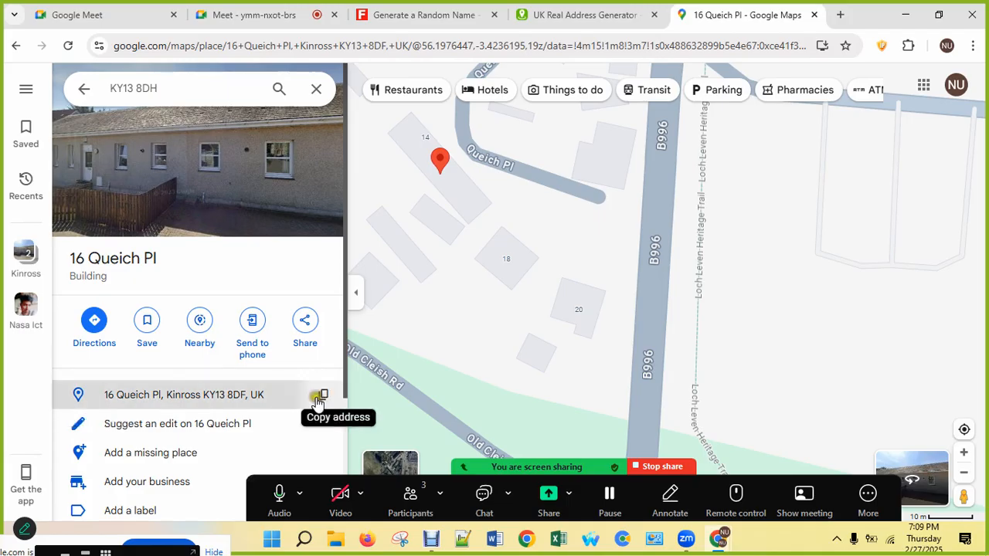
left_click(323, 396)
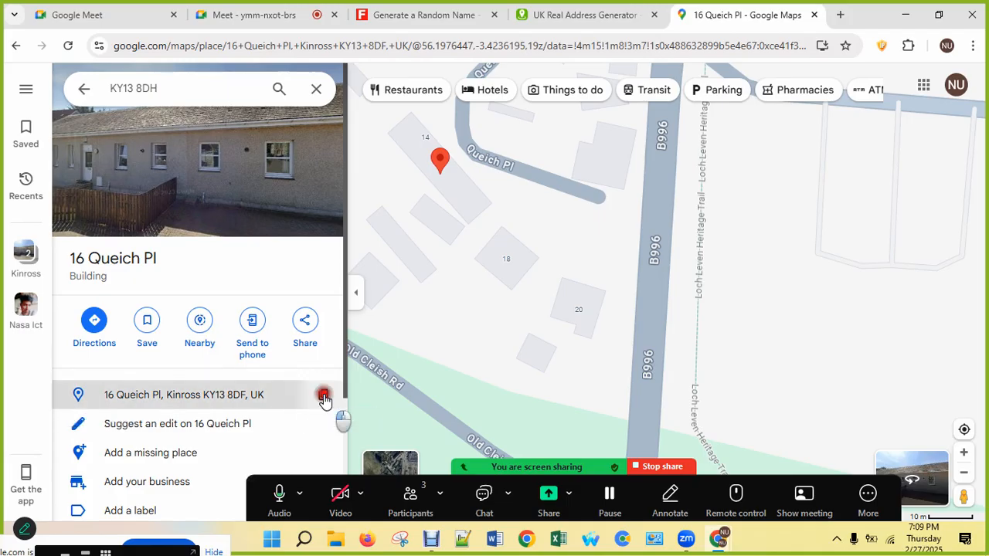
- Switch to Excel, open the recent workbook SSN Batch122 and close the Office activation wizard
left_click(462, 541)
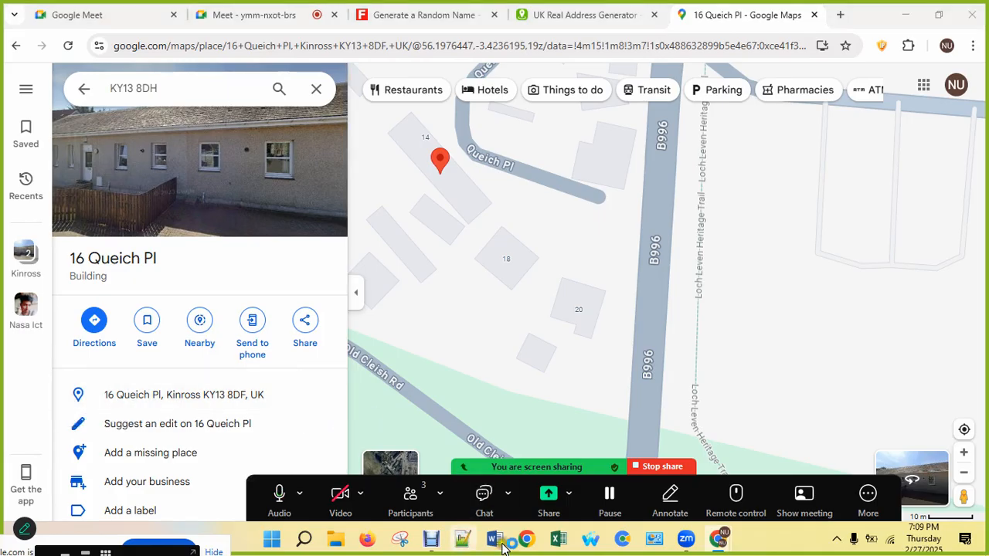
left_click(560, 544)
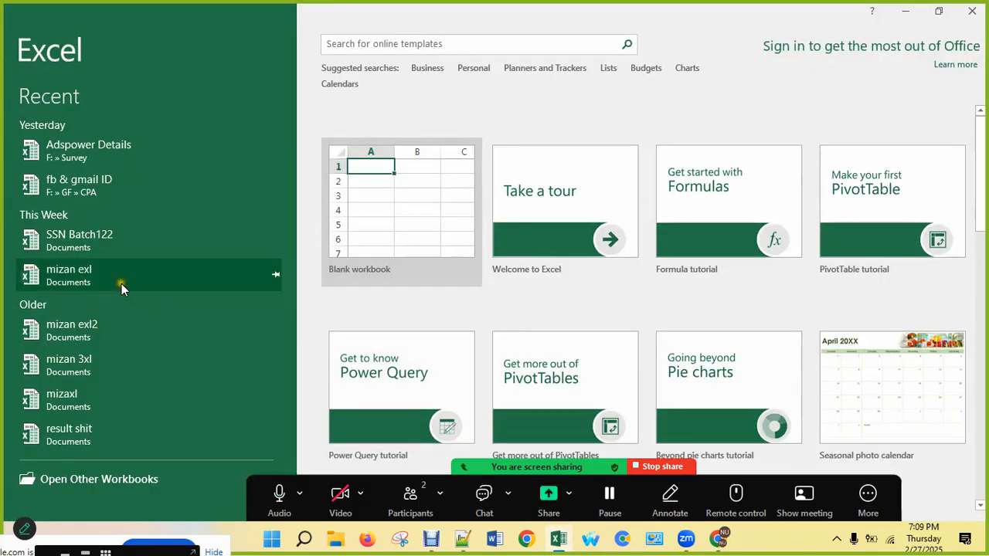
left_click(106, 239)
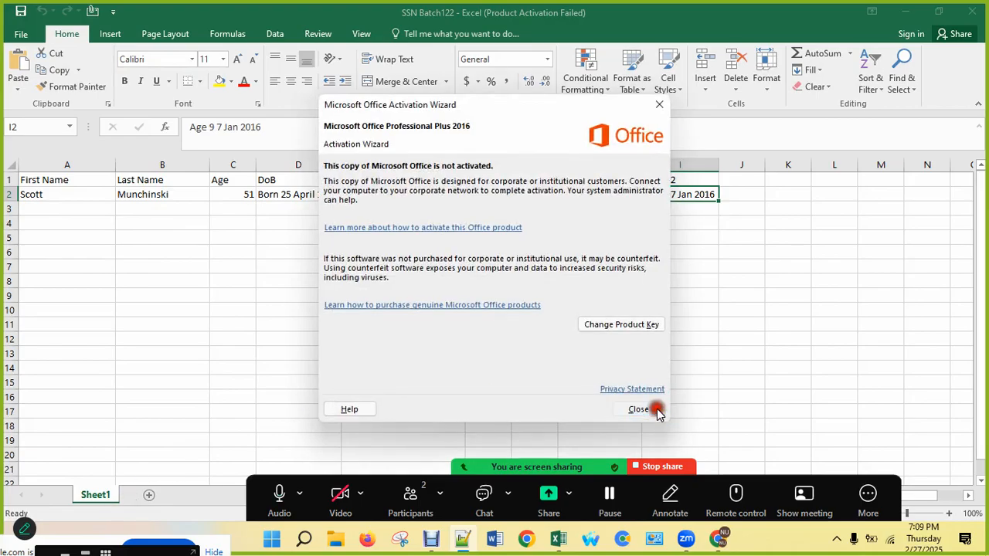
left_click(656, 409)
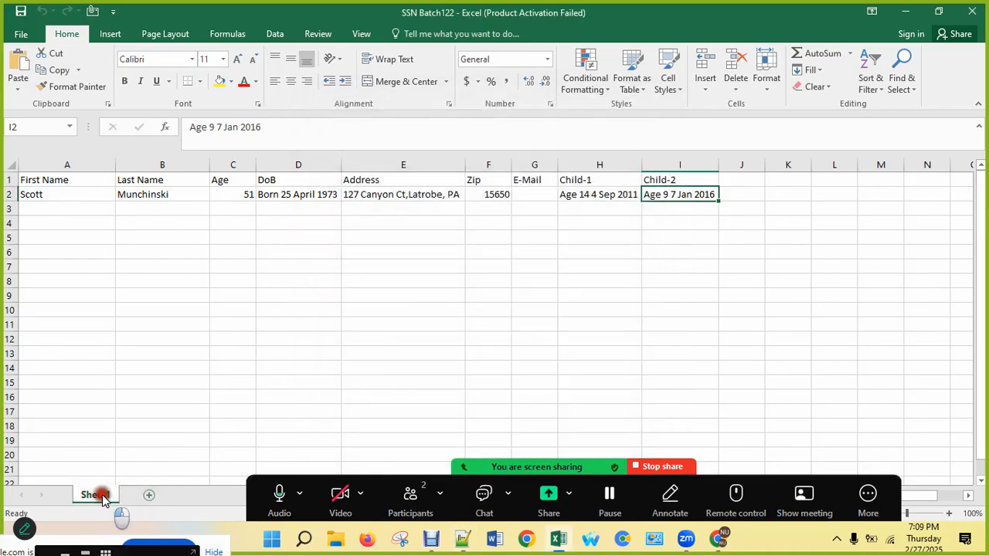
- Rename the workbook's existing sheet Sheet1 as USA SSN
double_click(103, 496)
left_click(103, 496)
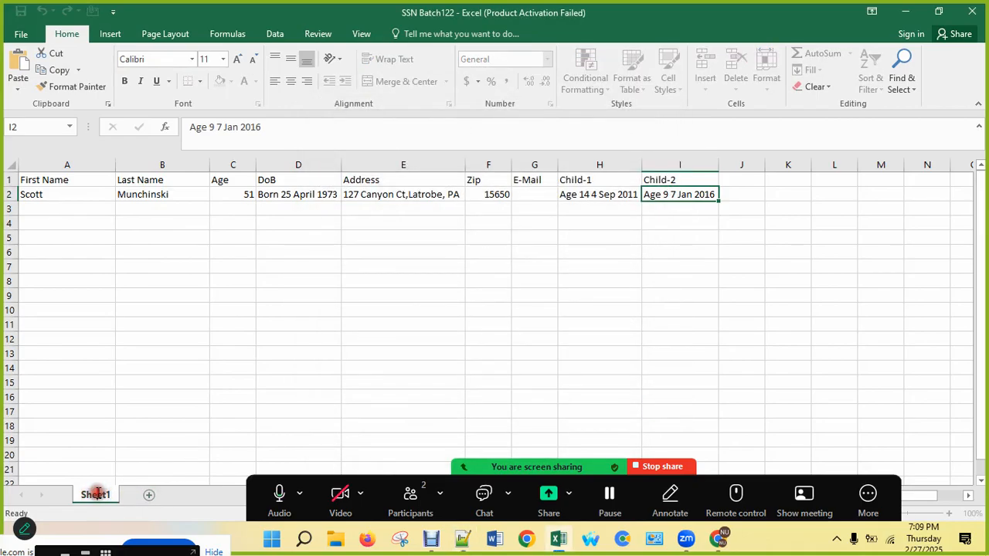
double_click(98, 494)
type("USA SSN")
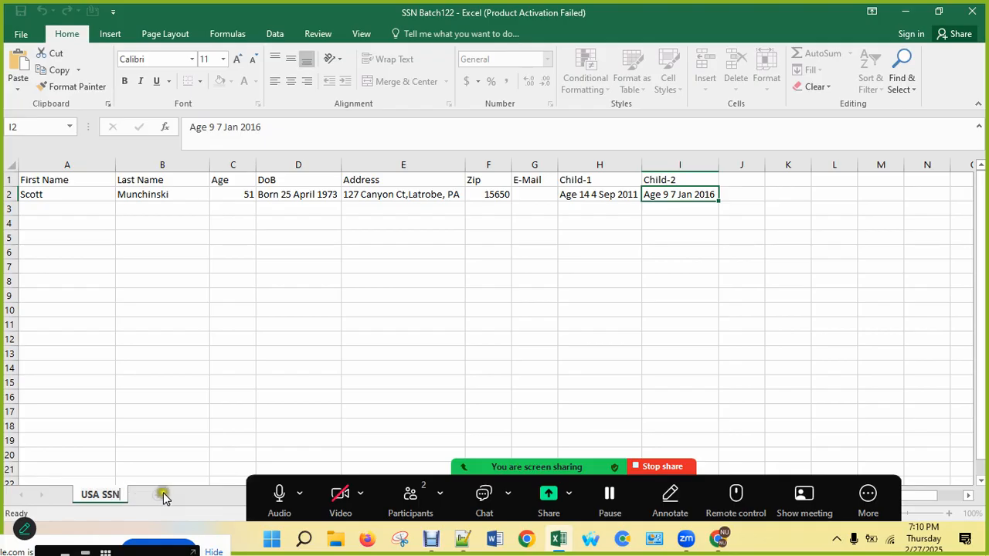
- Add a new sheet after USA SSN and name it Uk SSN
left_click(162, 496)
double_click(145, 496)
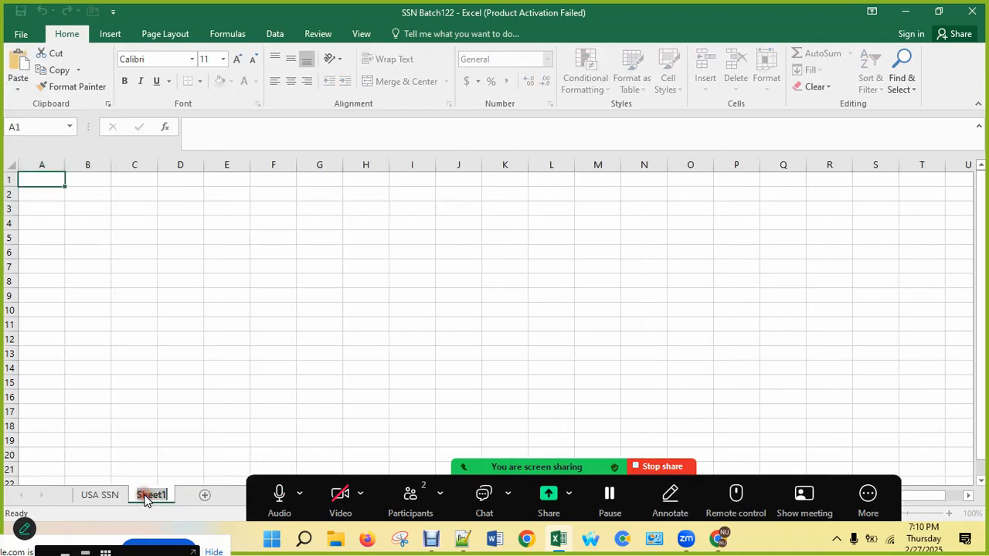
type("Uk SSN")
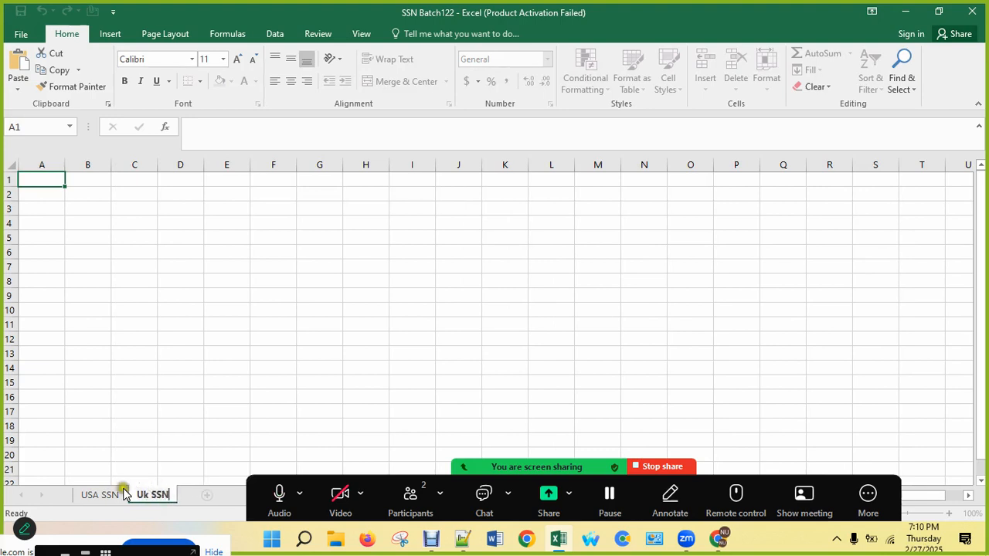
- Copy the header row, First Name through Child-2, from the USA SSN sheet into row 1 of Uk SSN
left_click(115, 493)
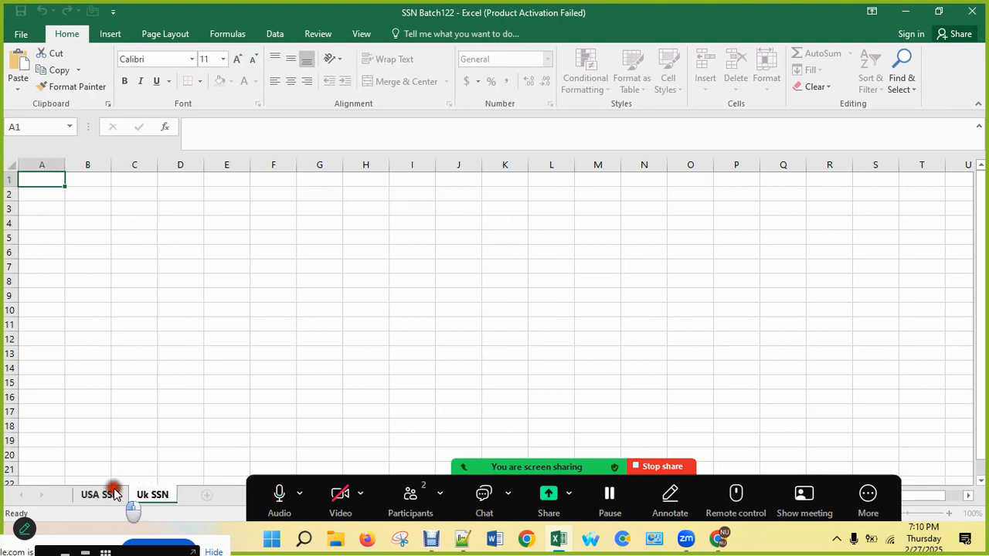
left_click(317, 326)
left_click_drag(666, 180, 44, 177)
key("ctrl+c")
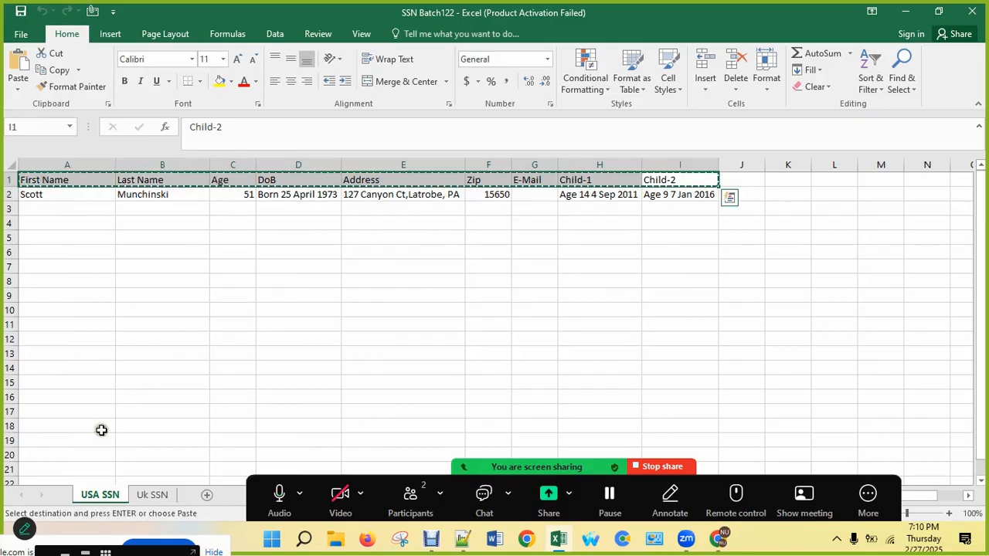
left_click(155, 495)
key("ctrl+v")
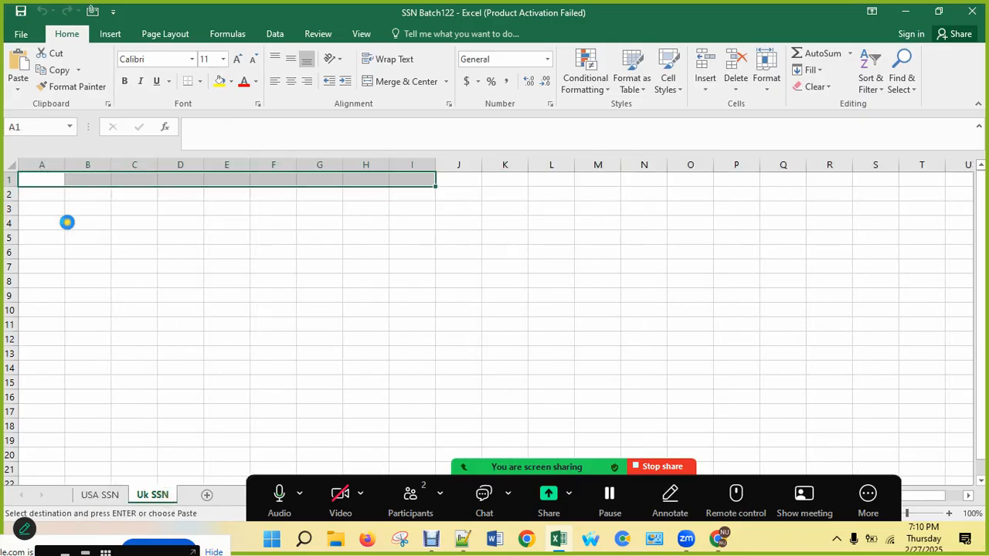
- Fit the First Name and Last Name columns to their headers and widen the Address, Zip, E-Mail, Child-1 and Child-2 columns
double_click(65, 161)
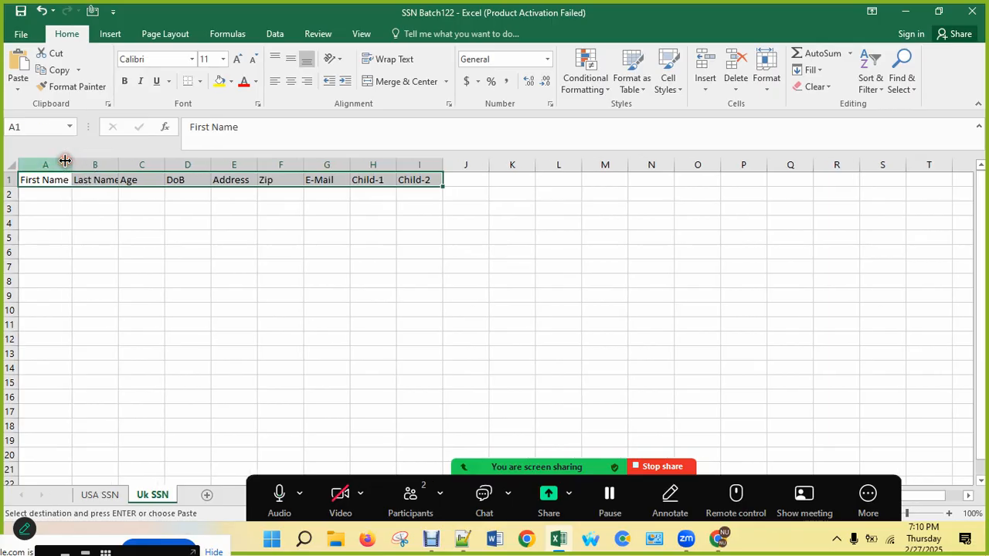
left_click(60, 163)
double_click(119, 162)
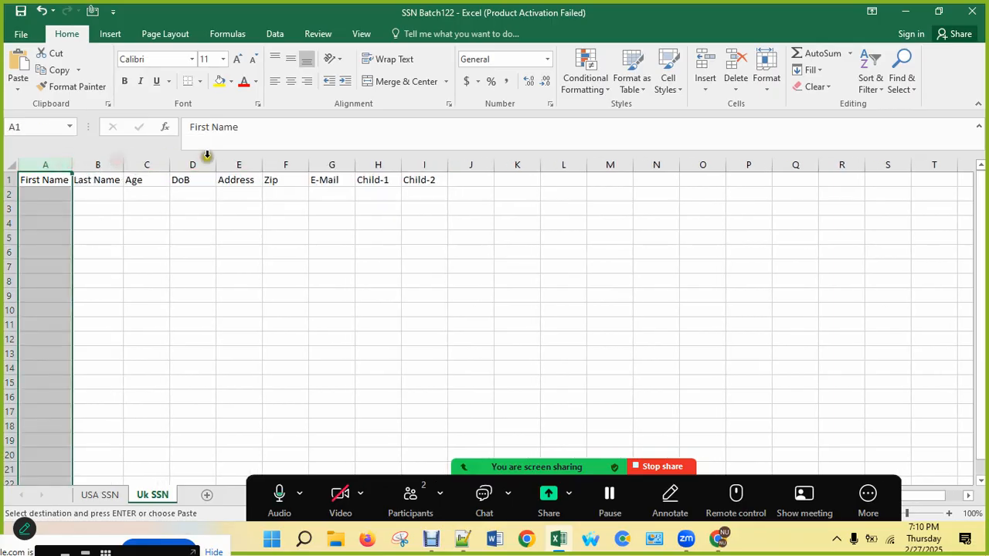
left_click(268, 160)
double_click(262, 163)
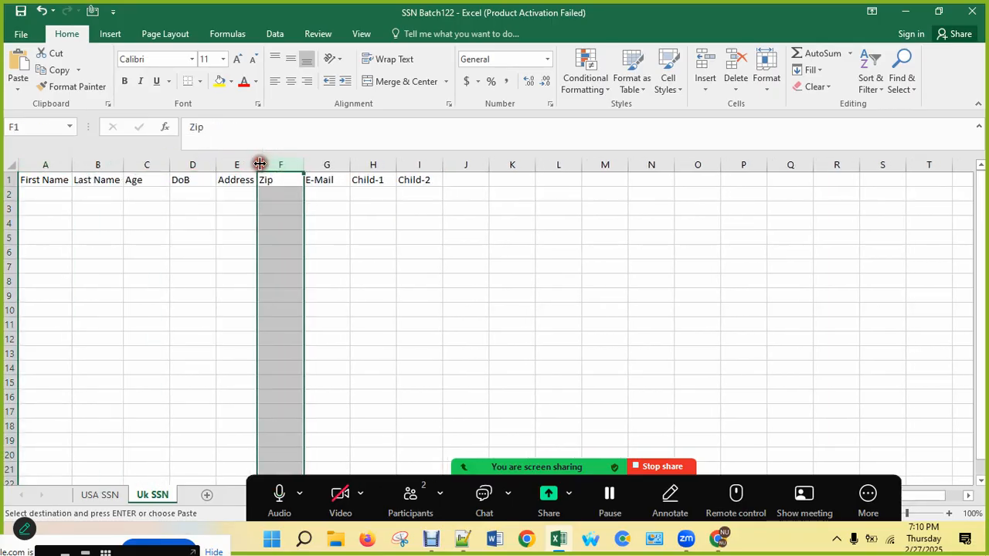
left_click_drag(261, 163, 805, 161)
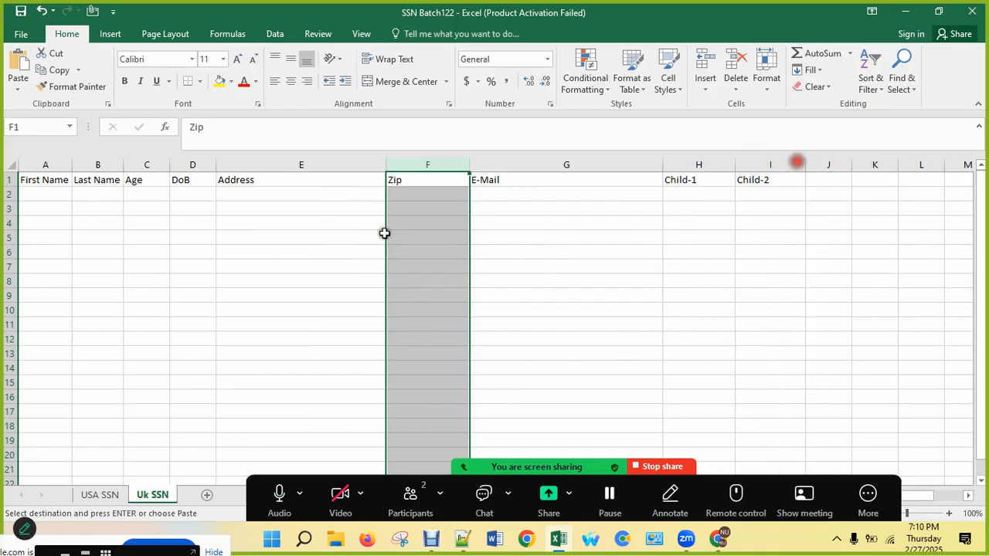
left_click(250, 237)
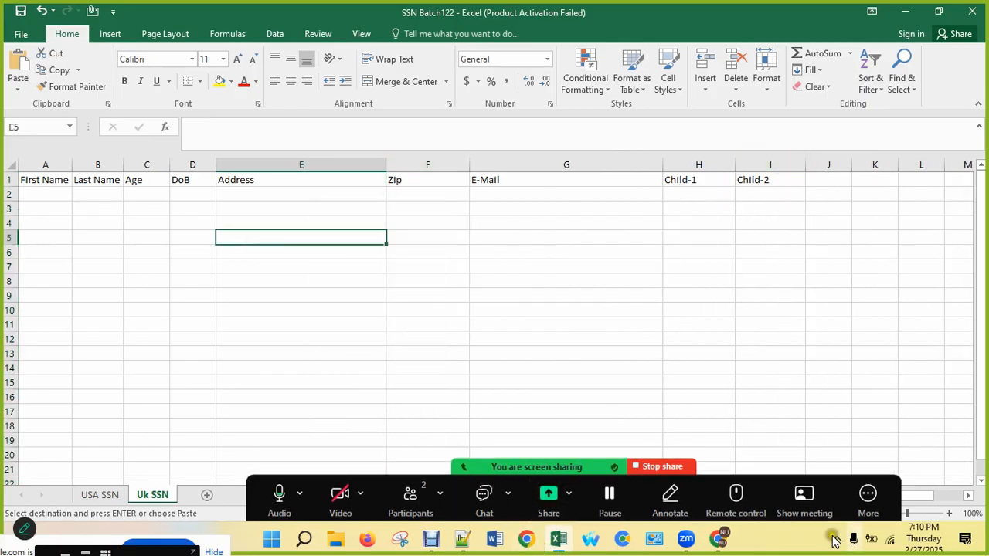
- Switch back to the browser window showing the selected Queich Pl building in Google Maps
left_click(722, 539)
left_click(603, 430)
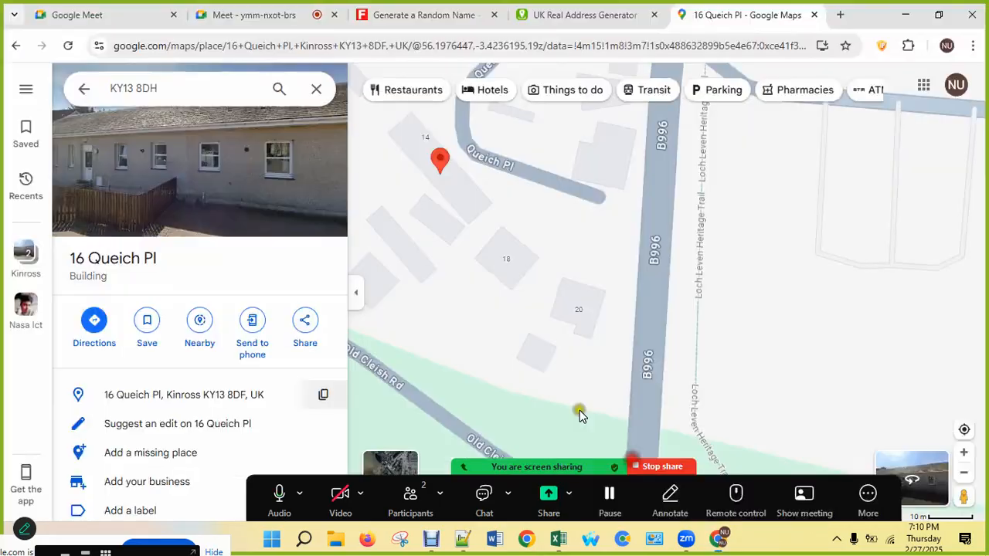
- Check the buildings around the selected one, between Queich Pl and Old Cleish Rd, for a usable residential address
left_click(324, 399)
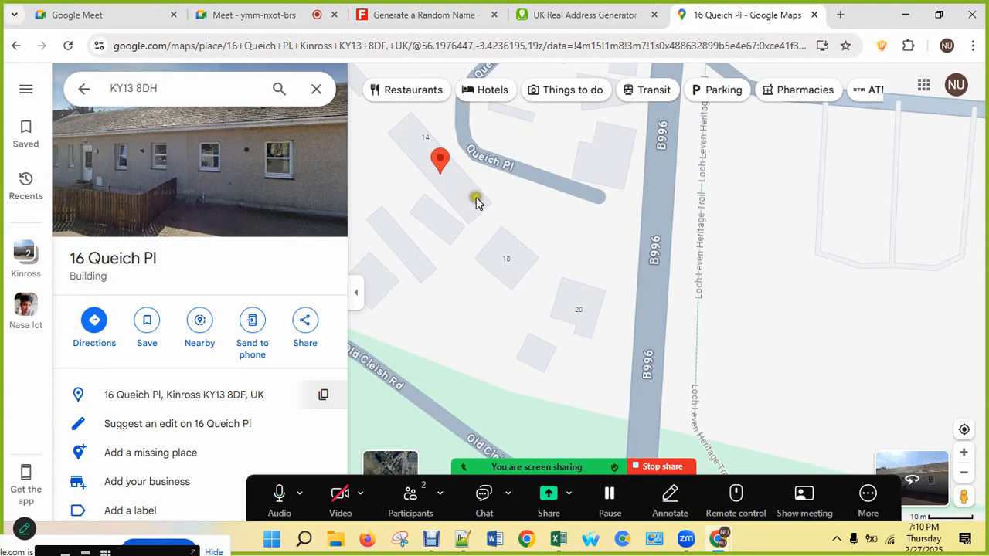
left_click(447, 232)
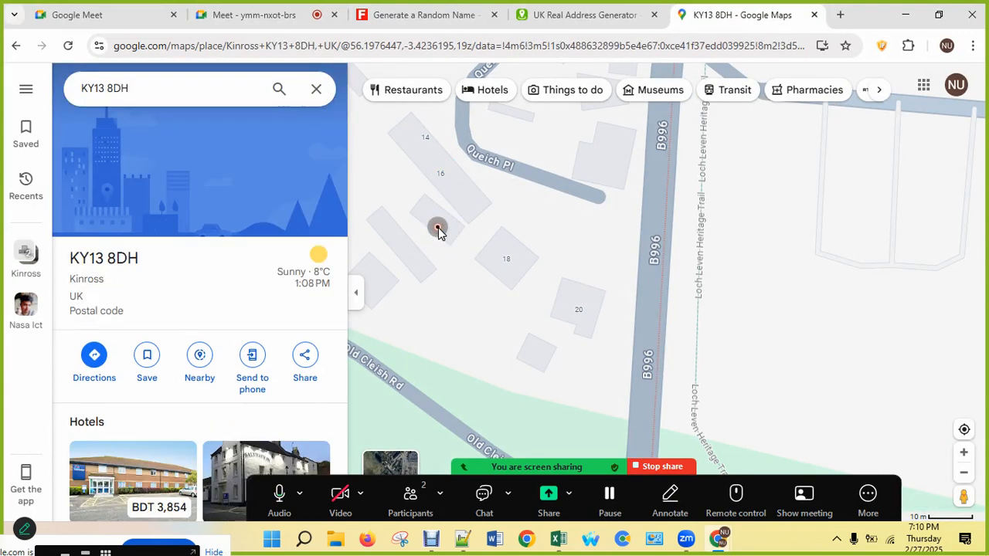
left_click(437, 229)
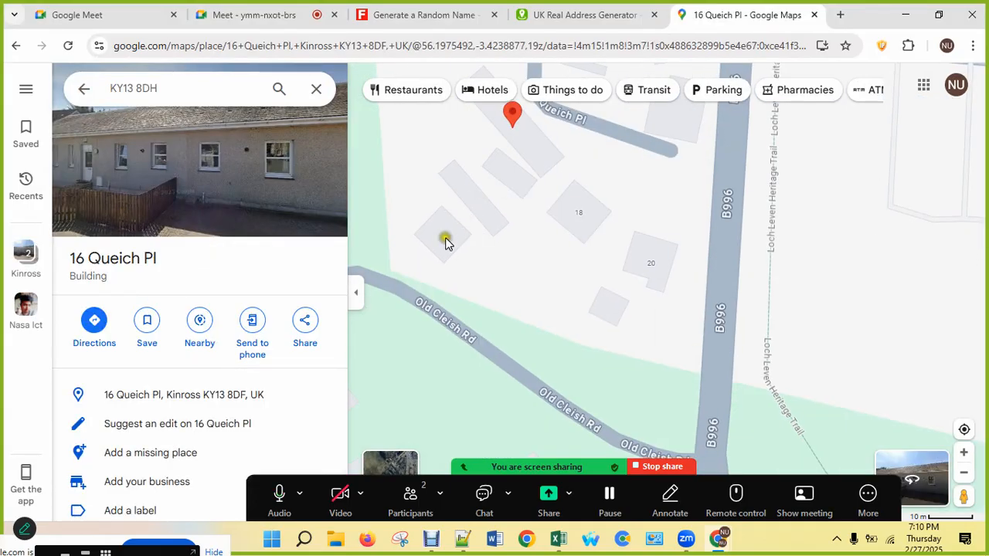
left_click(479, 221)
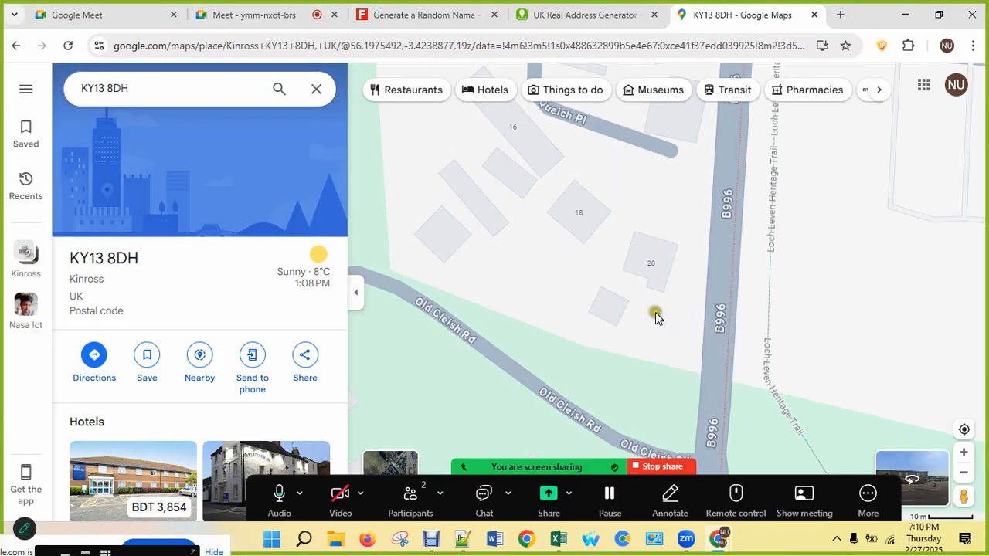
left_click(597, 303)
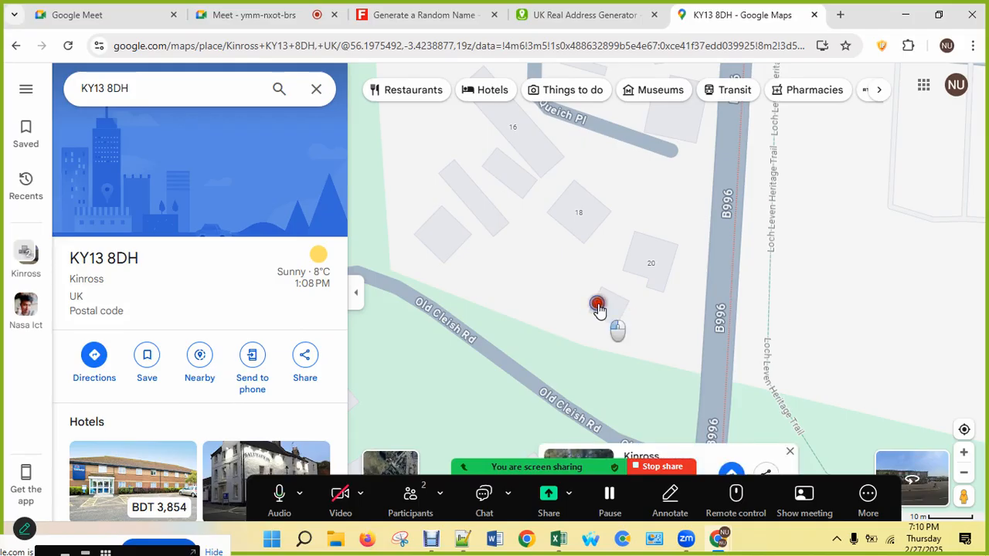
double_click(597, 305)
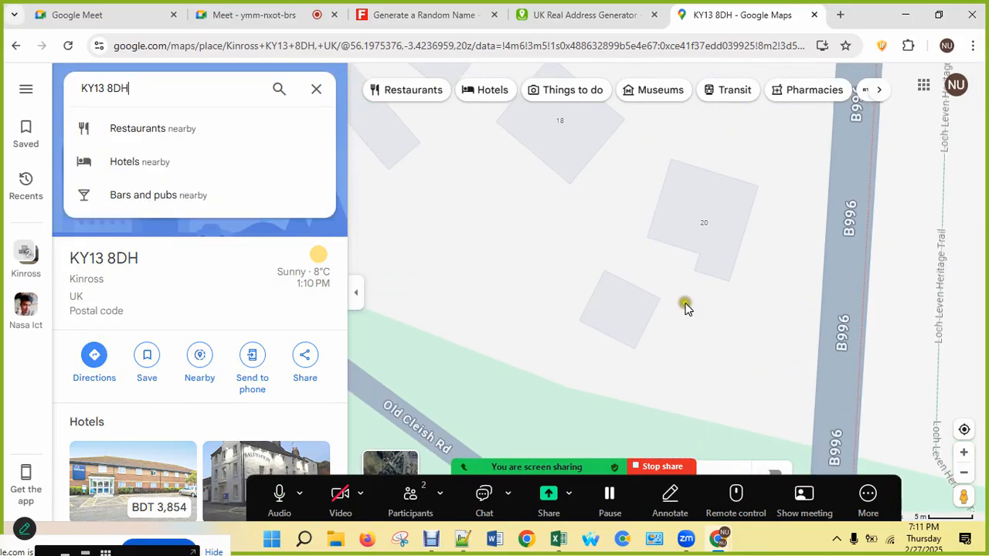
scroll(685, 308, "down", 3)
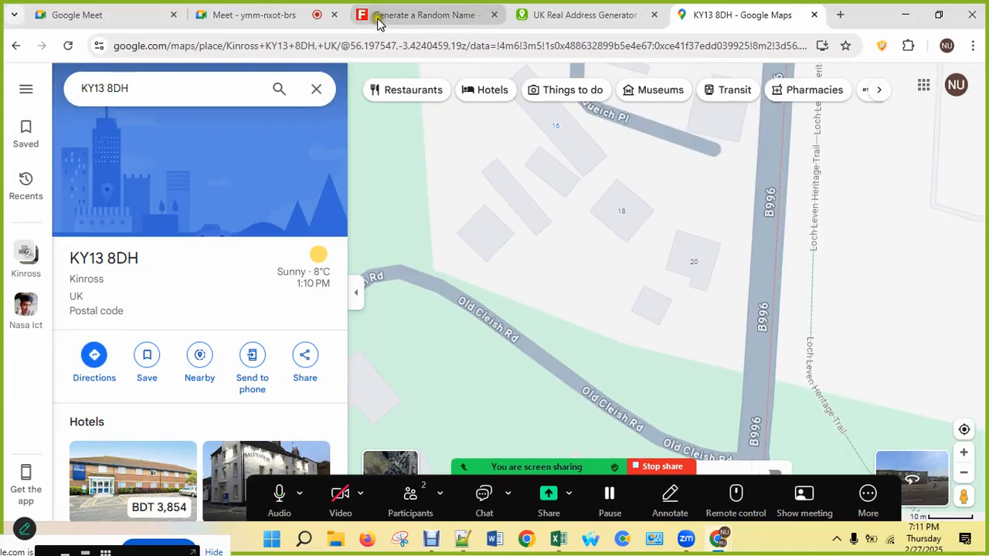
- Search Google Maps for the Bilanco Blinds Ltd postcode, copied from the UK Real Address Generator page
left_click(592, 15)
left_click(589, 198)
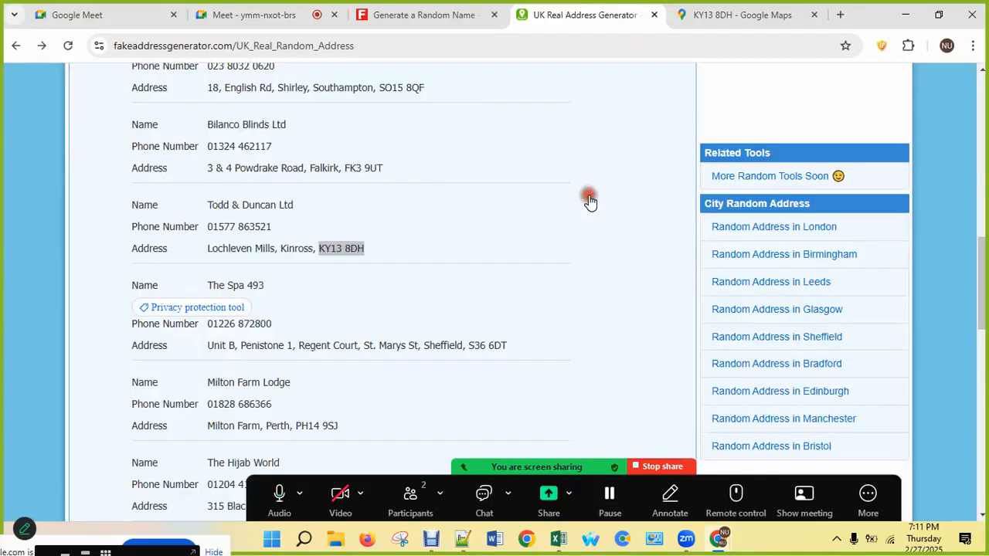
left_click_drag(344, 168, 384, 168)
key("ctrl+c")
left_click(719, 15)
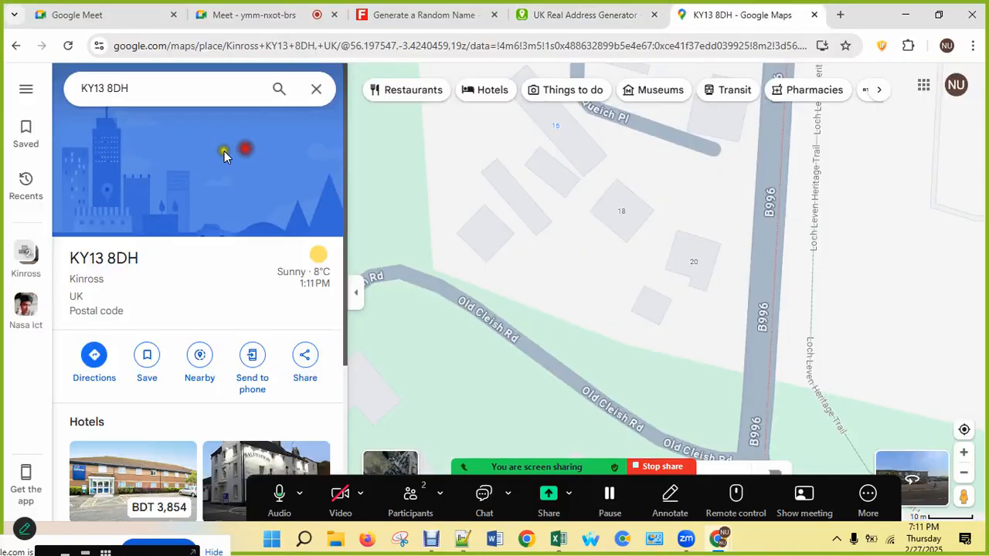
triple_click(101, 88)
key("ctrl+v")
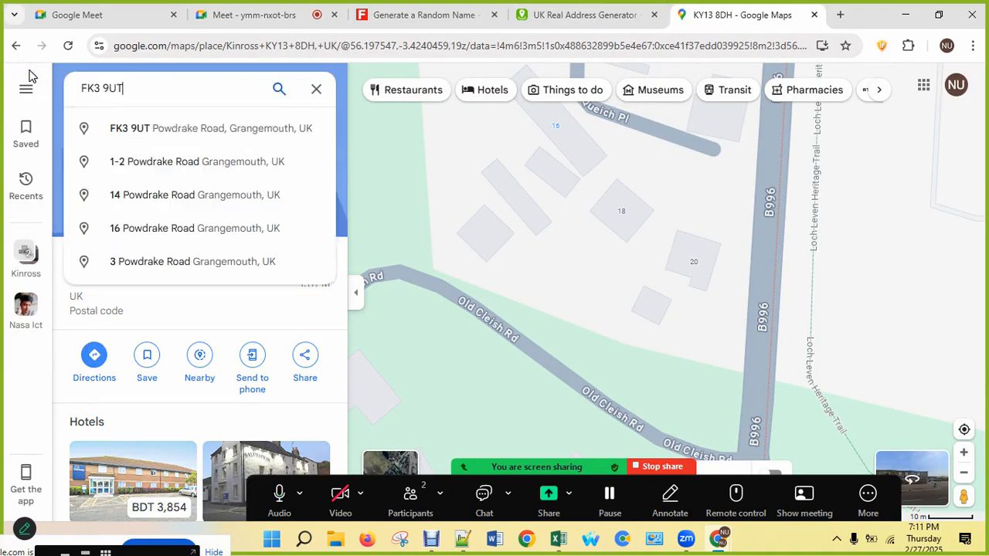
left_click(158, 136)
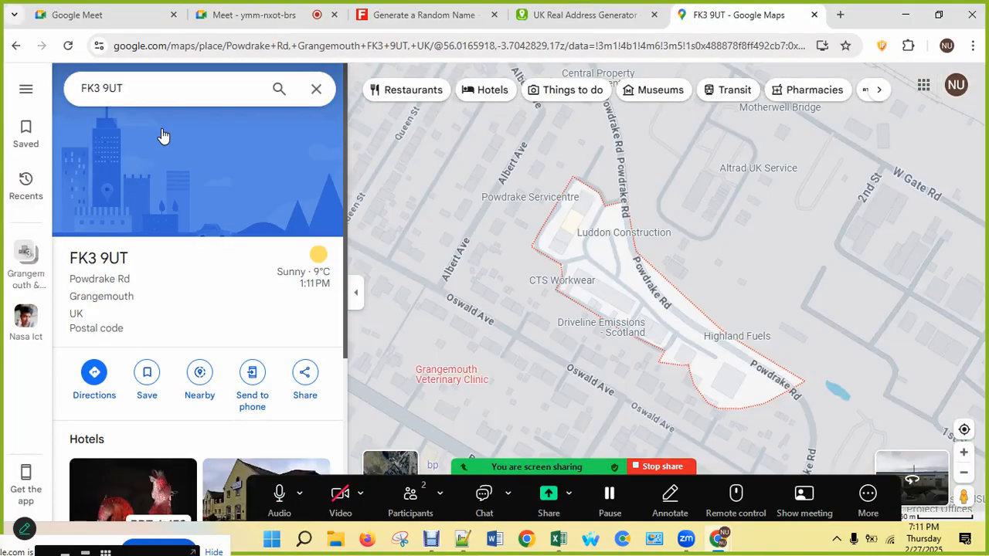
left_click(173, 135)
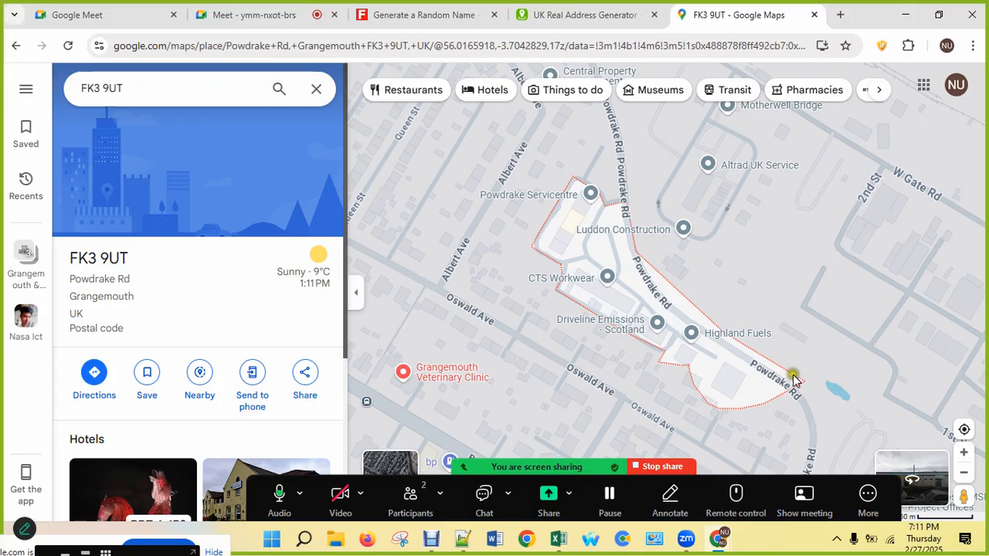
- Examine the buildings between Albert Ave and Oswald Ave, outside the outlined postcode area, for a residential address
scroll(471, 268, "up", 3)
left_click(477, 272)
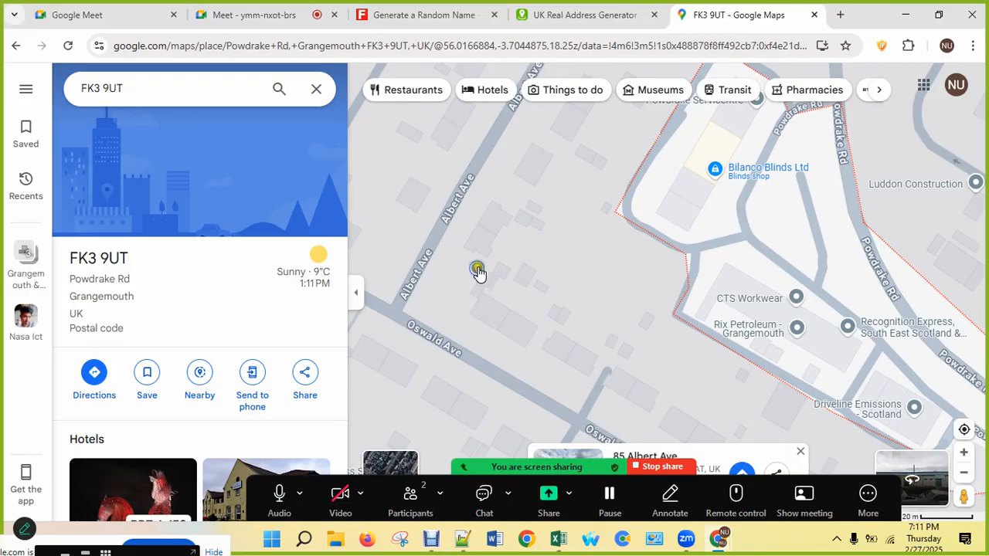
left_click(477, 271)
double_click(477, 271)
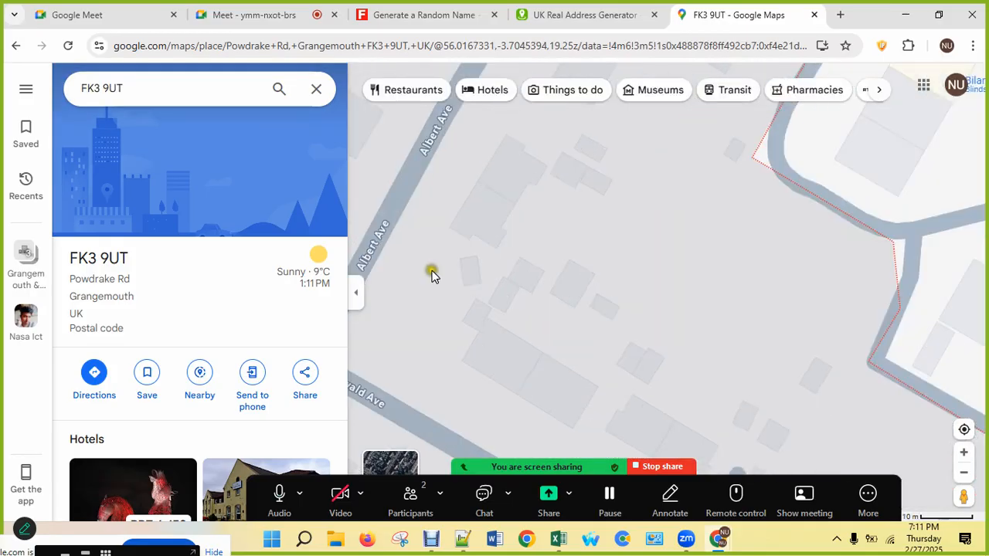
left_click(468, 279)
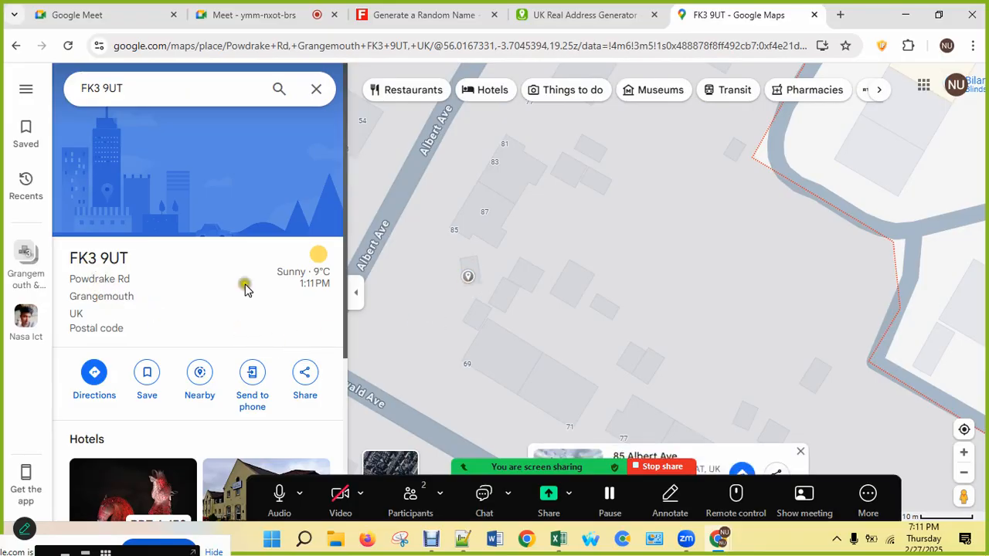
left_click(524, 282)
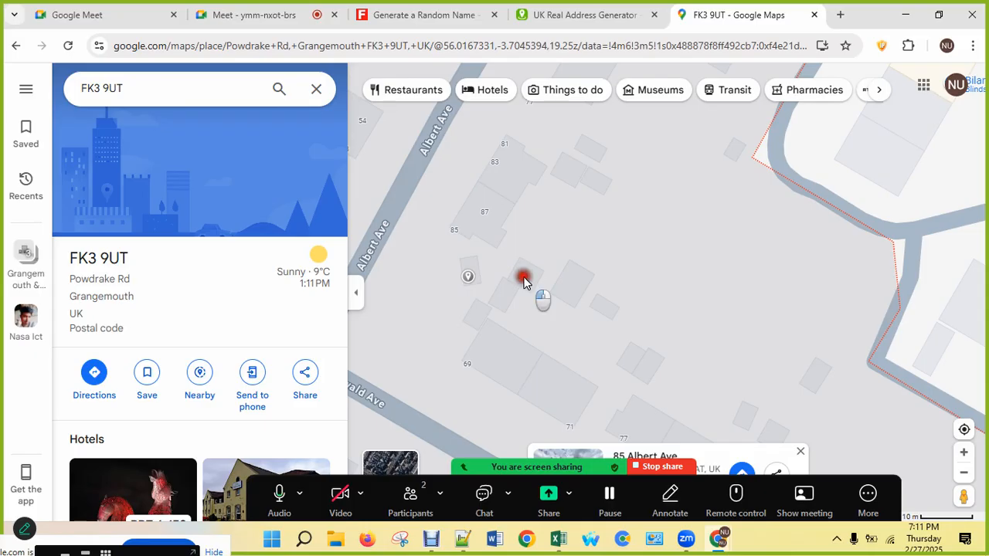
scroll(524, 282, "down", 2)
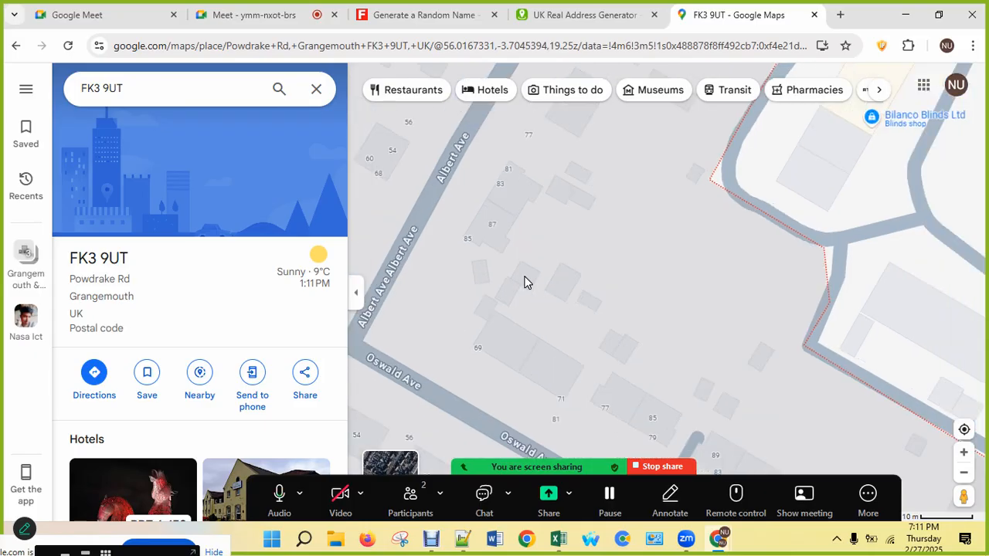
scroll(524, 282, "down", 2)
- Select a residential building beside Duke St on the map, south of Oswald Ave
left_click_drag(641, 320, 619, 136)
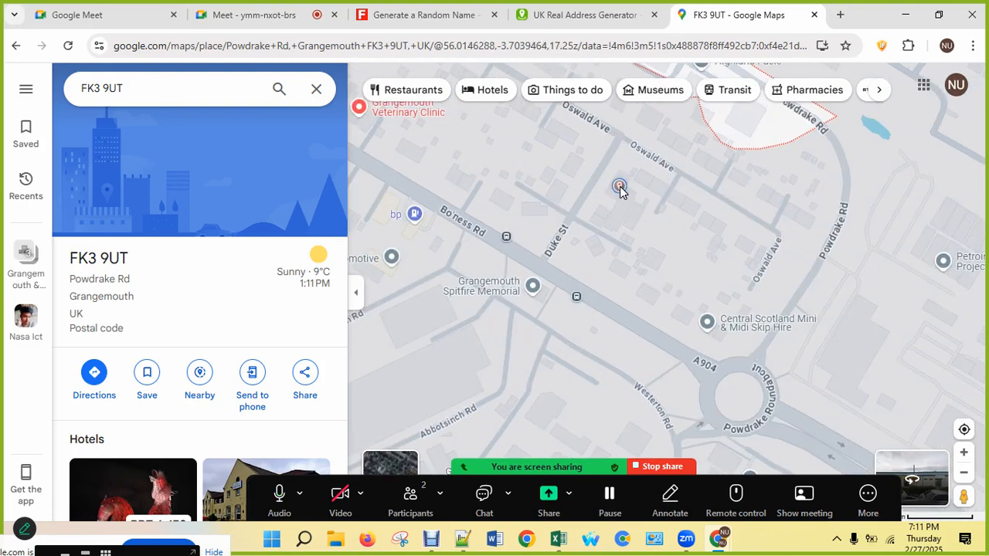
double_click(620, 188)
double_click(620, 186)
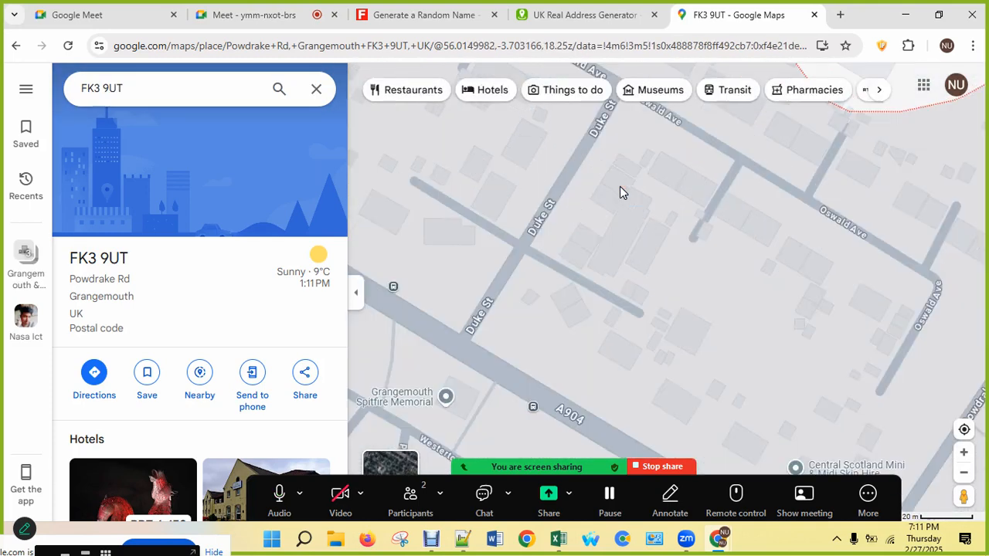
left_click(620, 186)
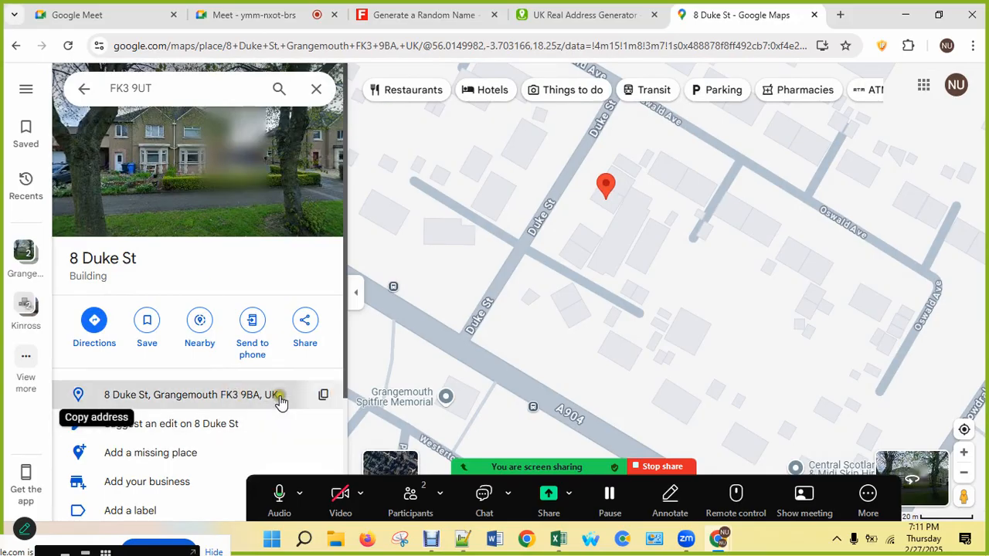
- Copy the selected building's full address into Address cell E2 of the Uk SSN sheet in Excel
left_click(324, 396)
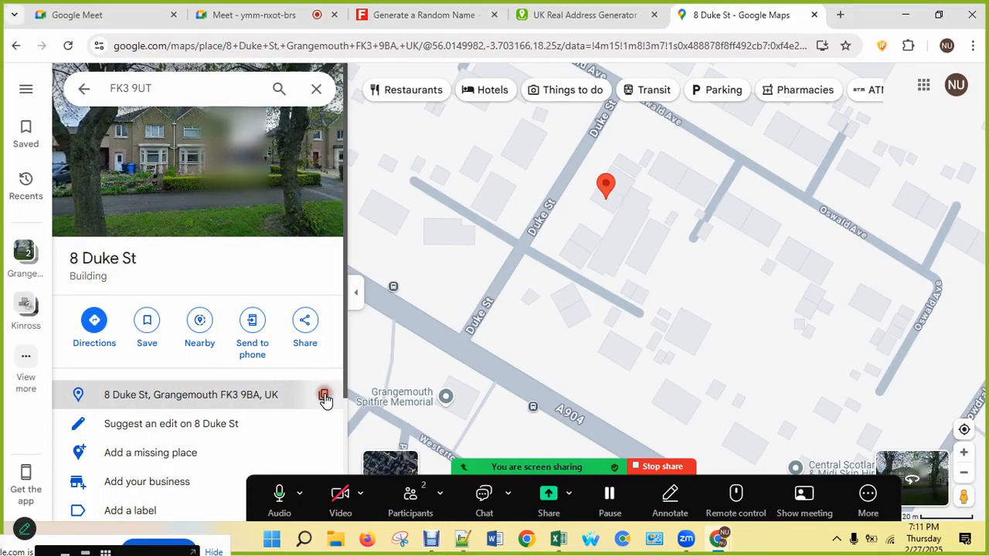
left_click(559, 539)
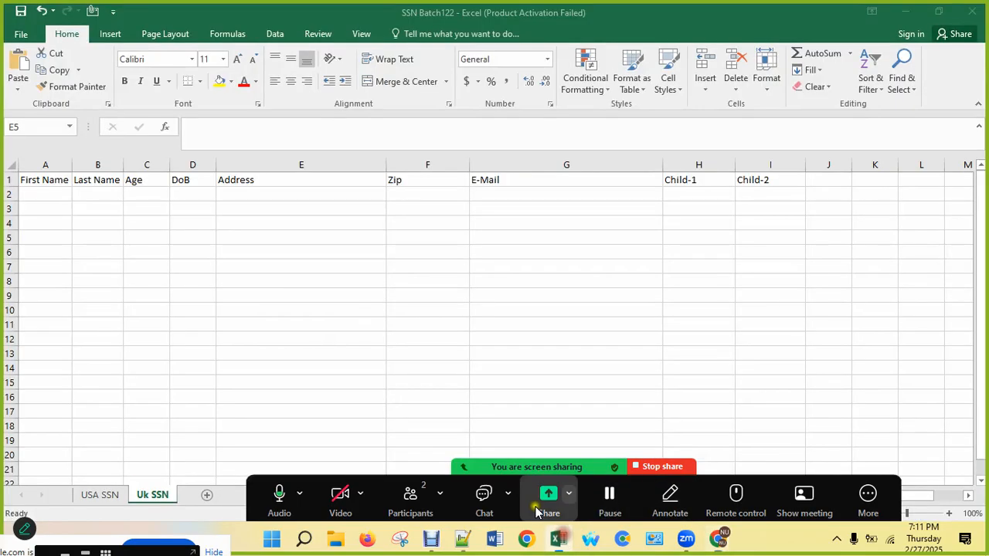
left_click(271, 194)
key("ctrl+v")
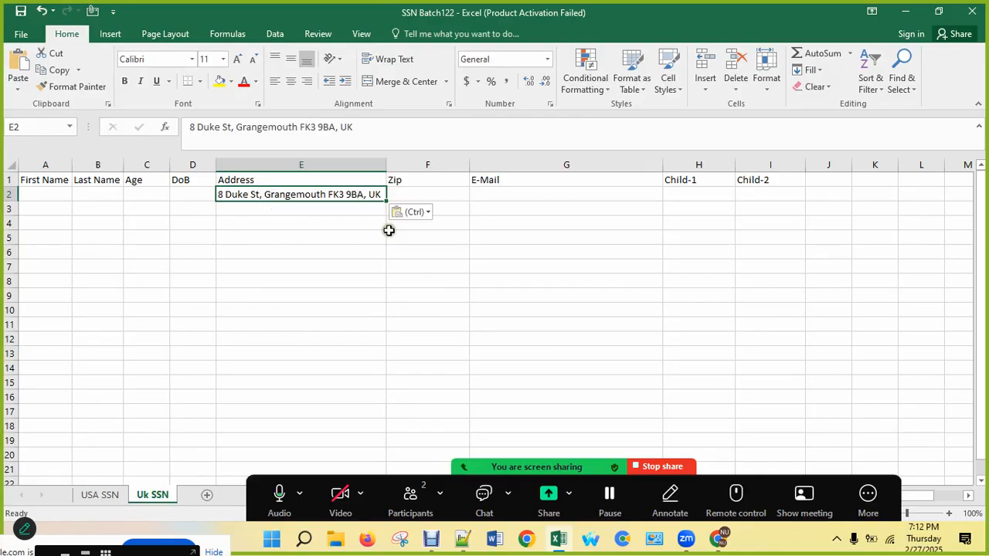
- Move the postcode out of the address in E2 into Zip cell F2, removing the leftover comma from the address
double_click(347, 194)
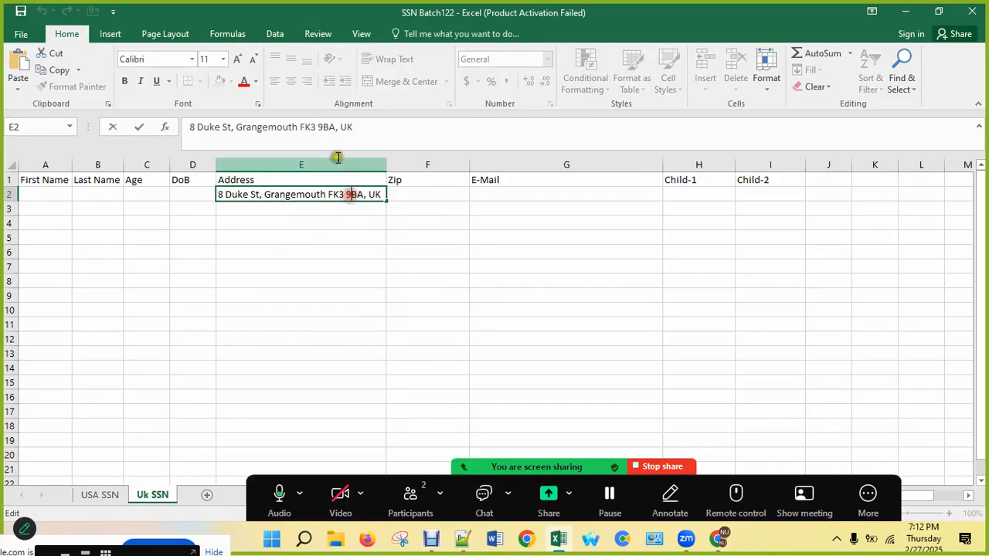
left_click_drag(334, 129, 300, 126)
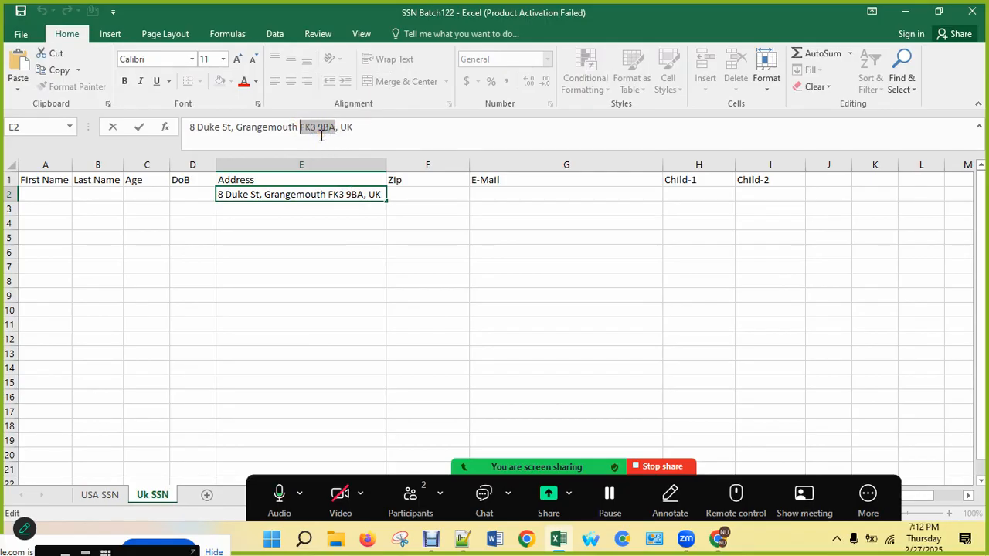
key("ctrl+x")
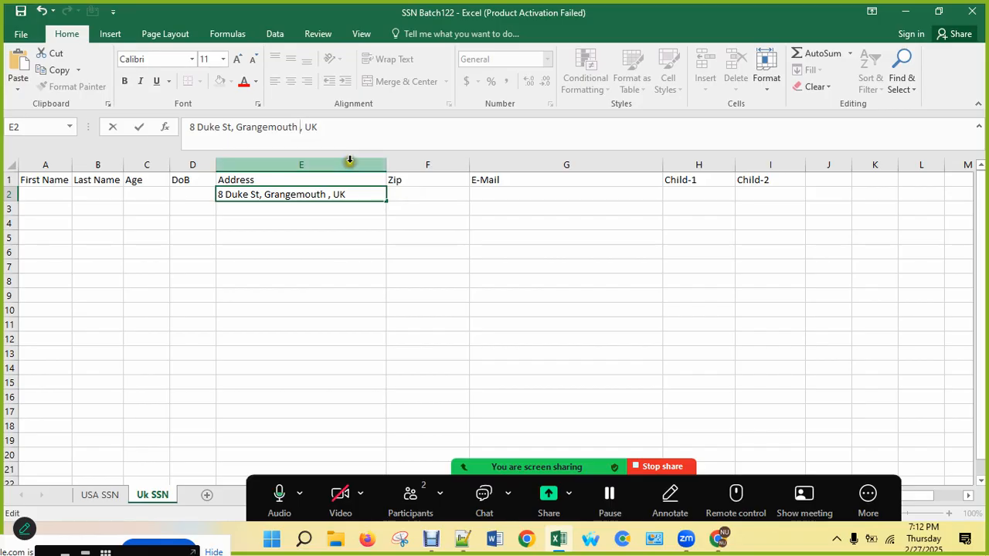
key("Delete")
key("Delete")
left_click(417, 193)
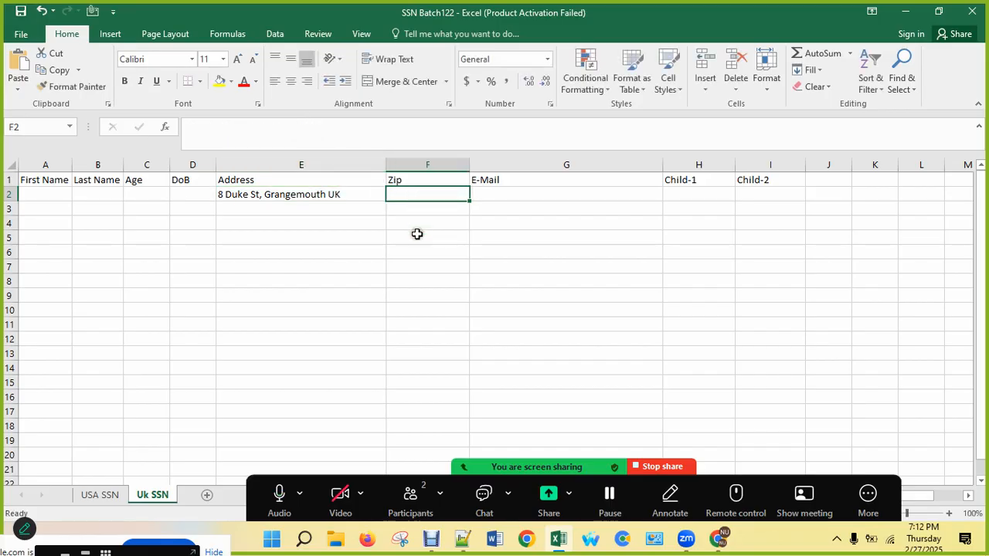
key("ctrl+v")
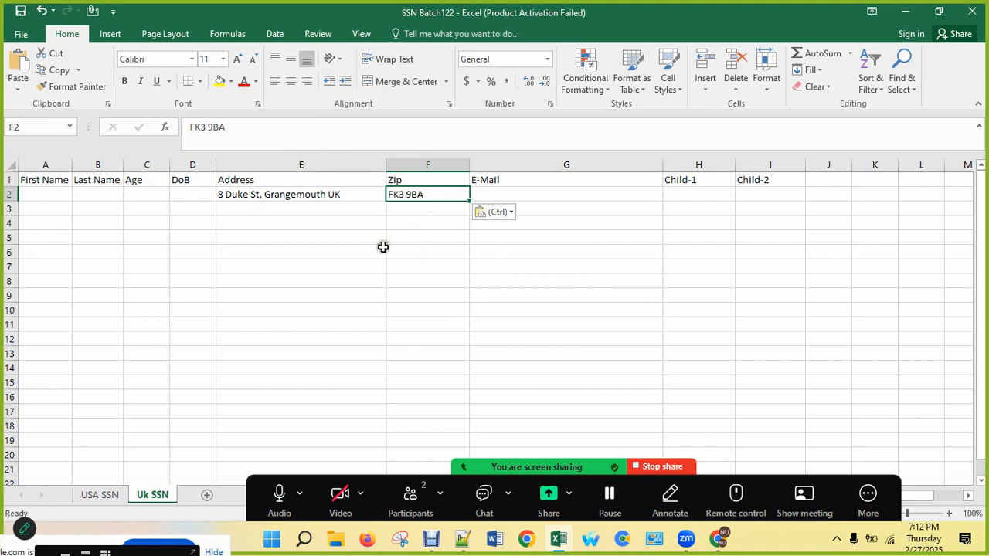
- Copy the generated identity's first name from the name generator page into First Name cell A2 in Excel and return to the generator
left_click(188, 194)
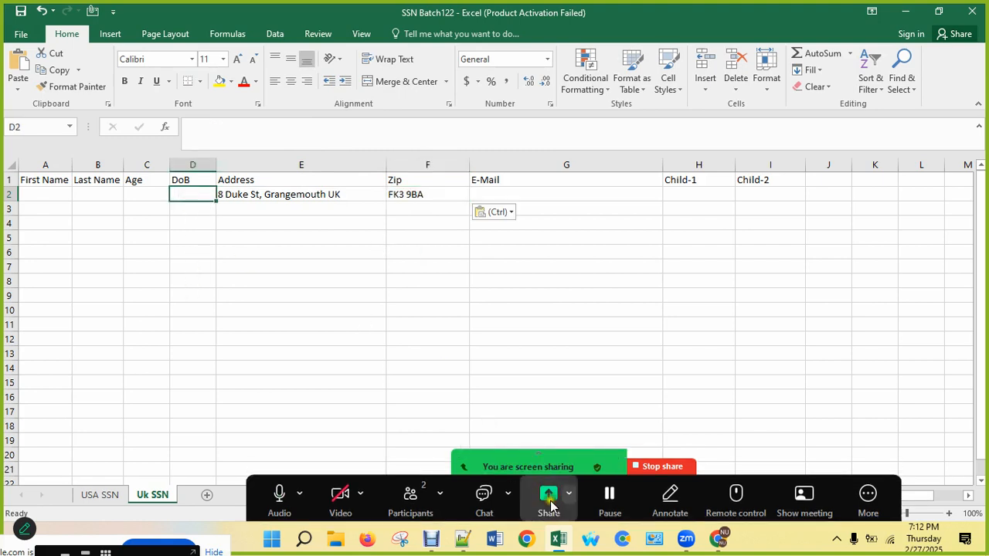
mouse_move(723, 538)
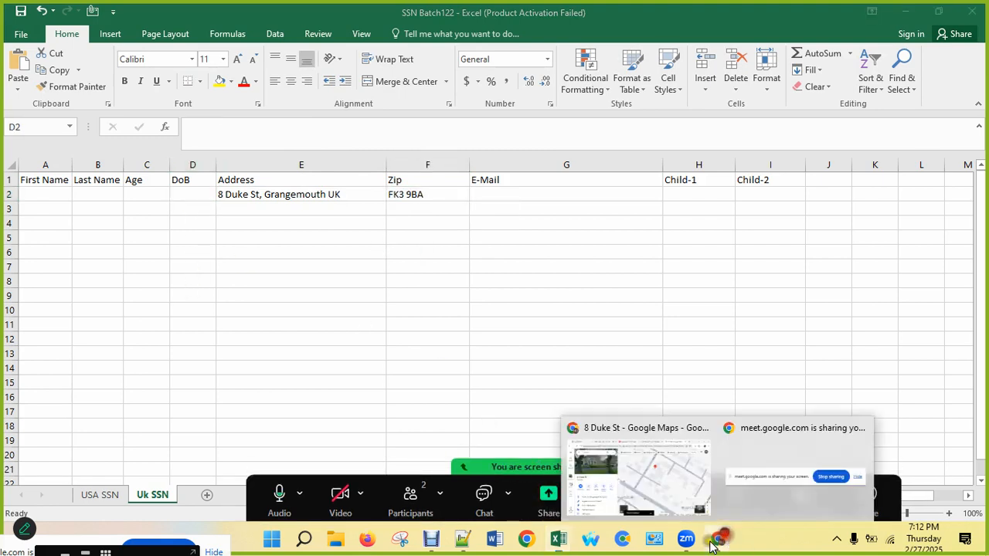
left_click(649, 409)
left_click(425, 14)
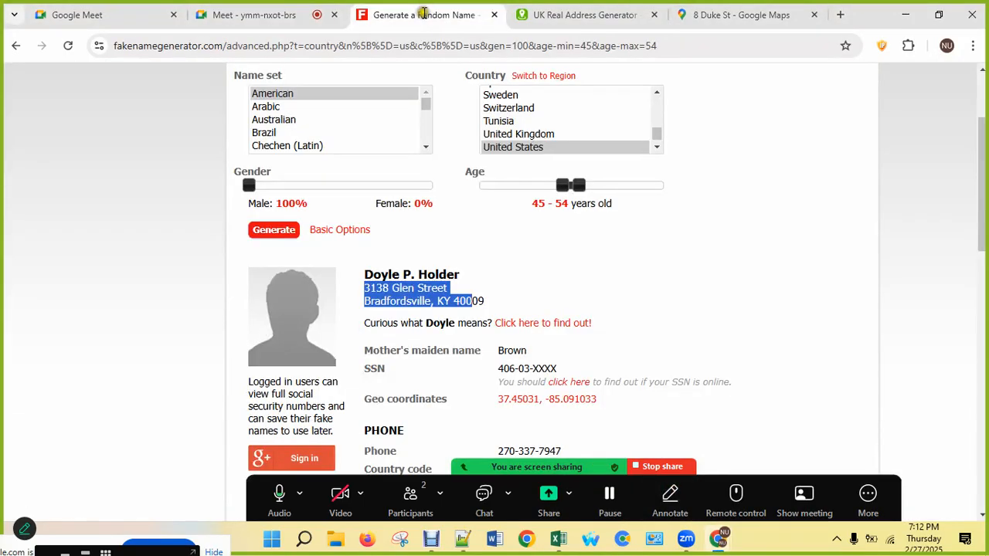
left_click(558, 288)
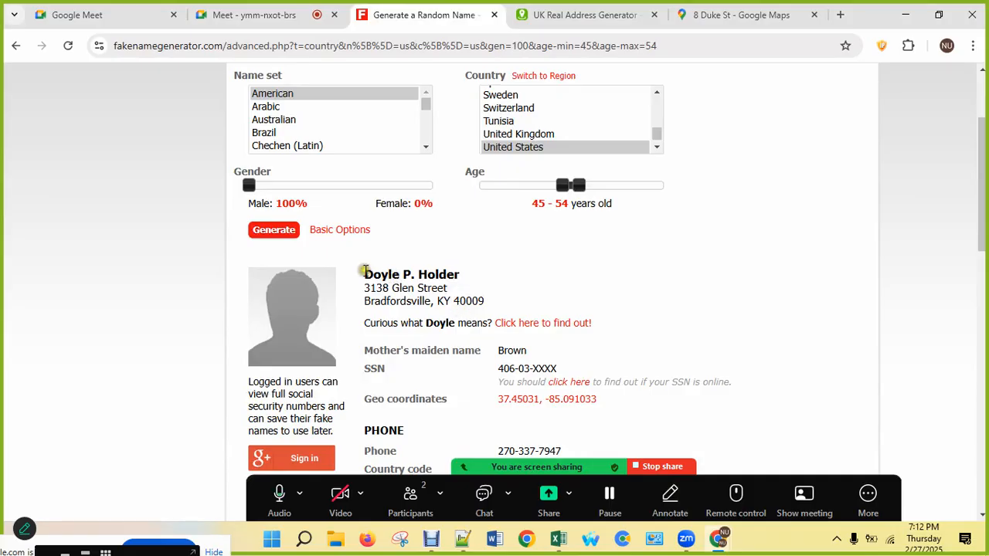
left_click_drag(365, 271, 402, 274)
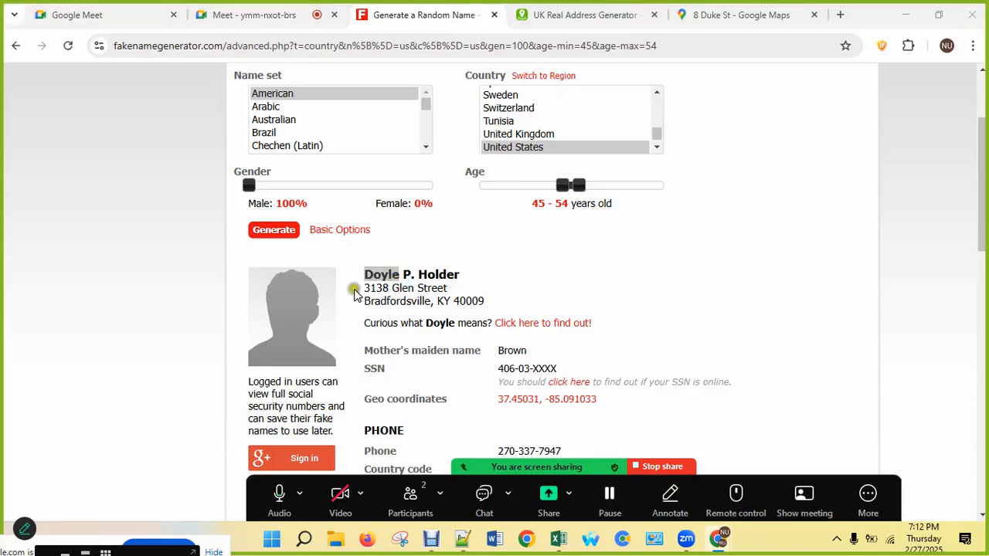
key("alt+Tab")
left_click(62, 199)
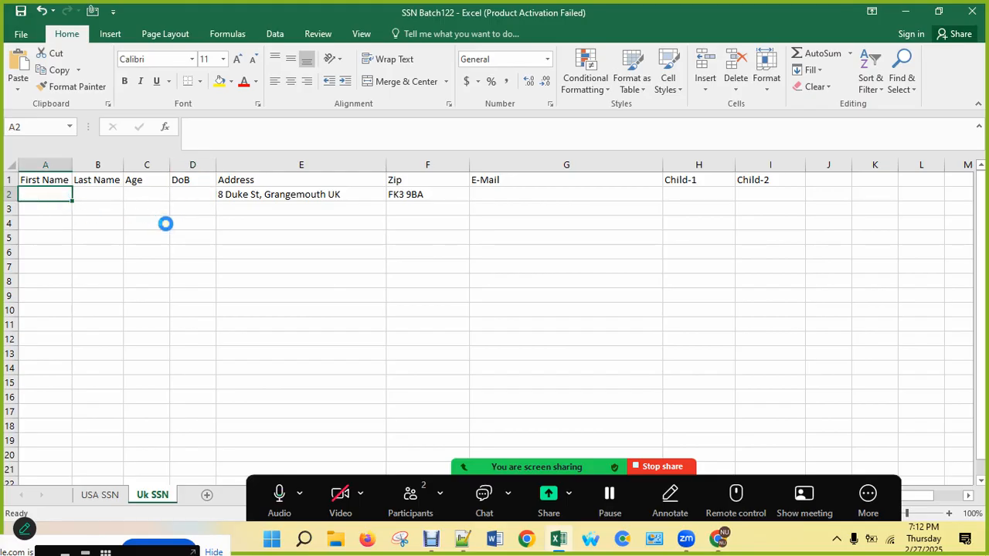
key("ctrl+v")
key("alt+Tab")
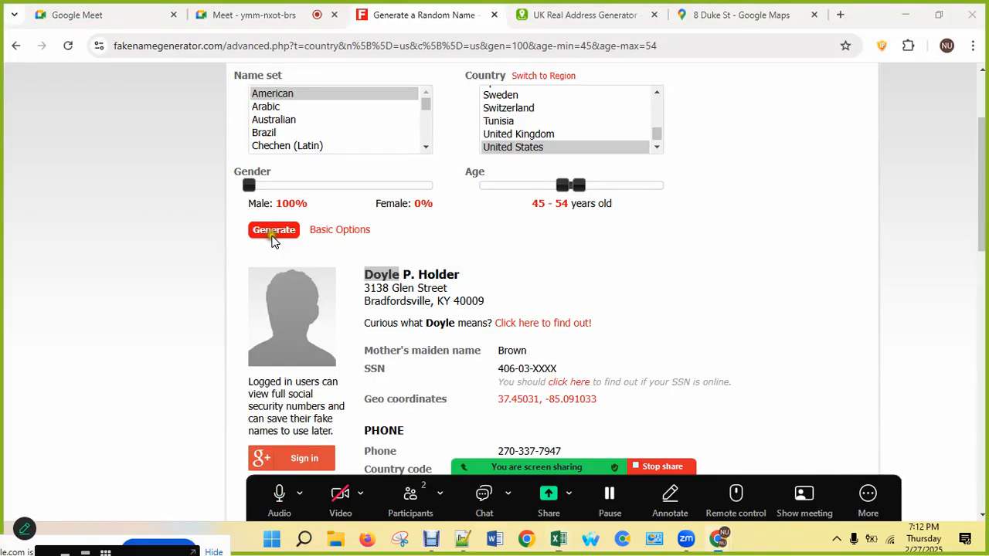
- Copy the generated identity's last name from the name generator page into Last Name cell B2 of the Uk SSN sheet in Excel
key("alt+Tab")
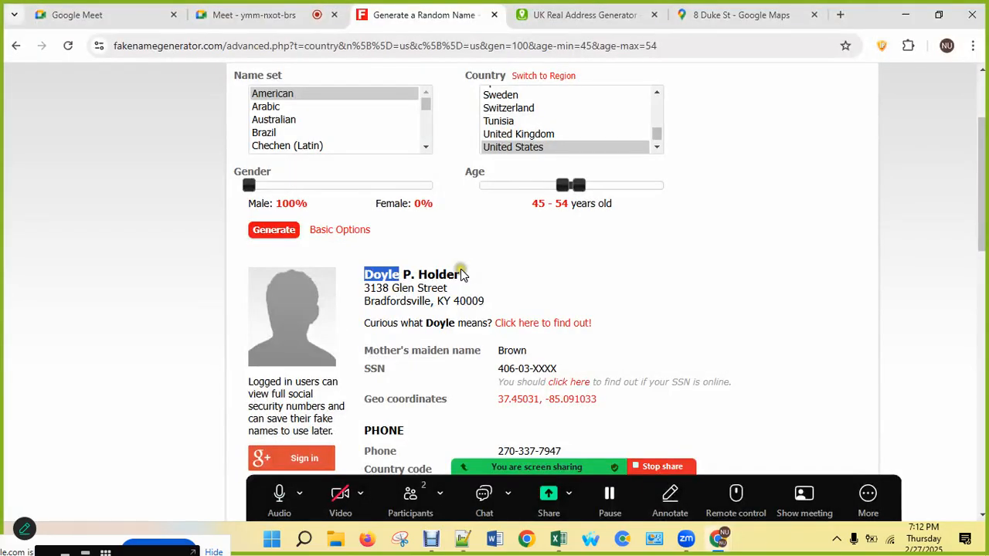
double_click(434, 275)
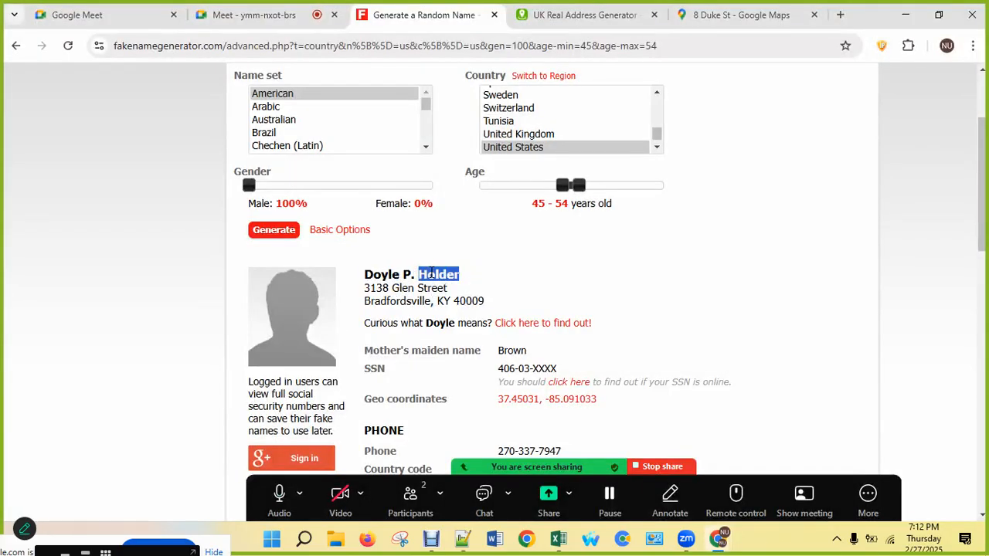
key("ctrl+c")
key("alt+Tab")
left_click(97, 194)
key("ctrl+v")
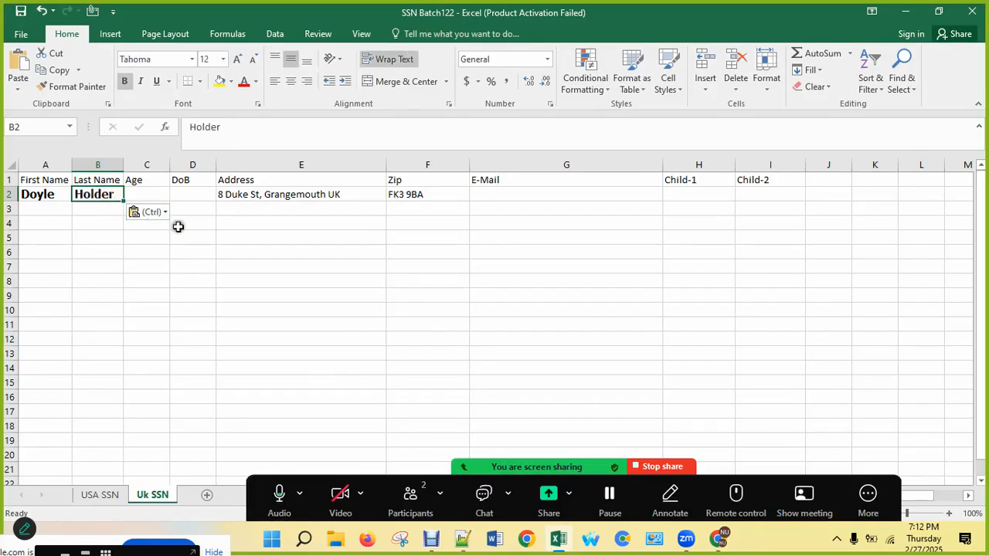
- Copy the age of 50 from the generated identity's birthday details into Age cell C2 in Excel
key("alt+Tab")
scroll(451, 317, "down", 3)
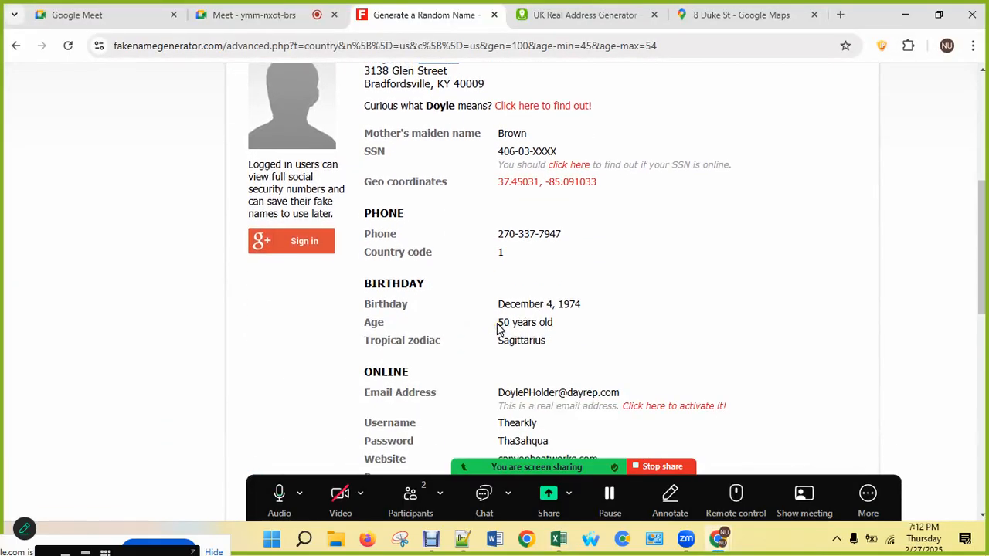
mouse_move(498, 326)
left_mouse_down()
mouse_move(561, 327)
mouse_move(508, 325)
left_mouse_up()
key("alt+Tab")
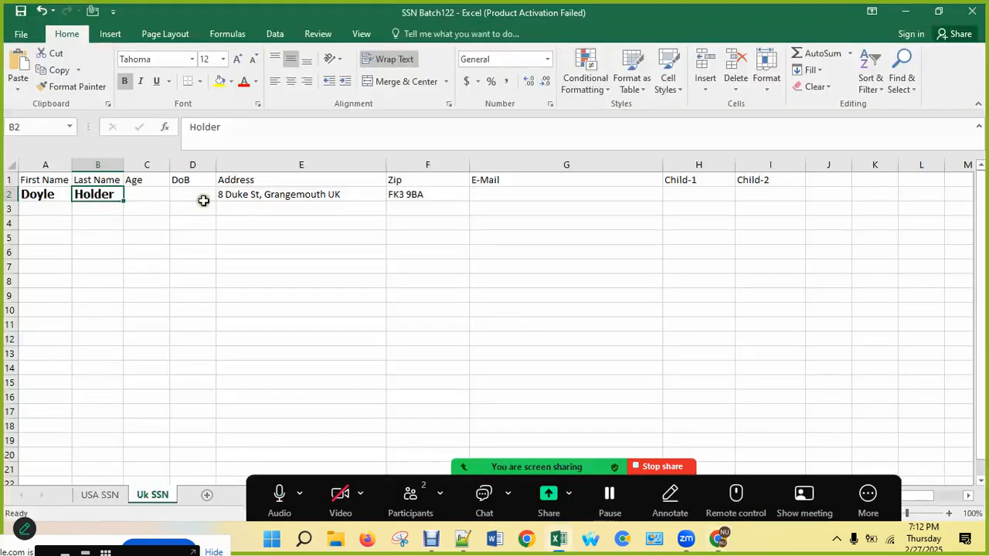
left_click(146, 193)
key("ctrl+v")
- Enter the generated identity's date of birth in DoB cell D2, checking it against the generator page, and widen column D
left_click(186, 190)
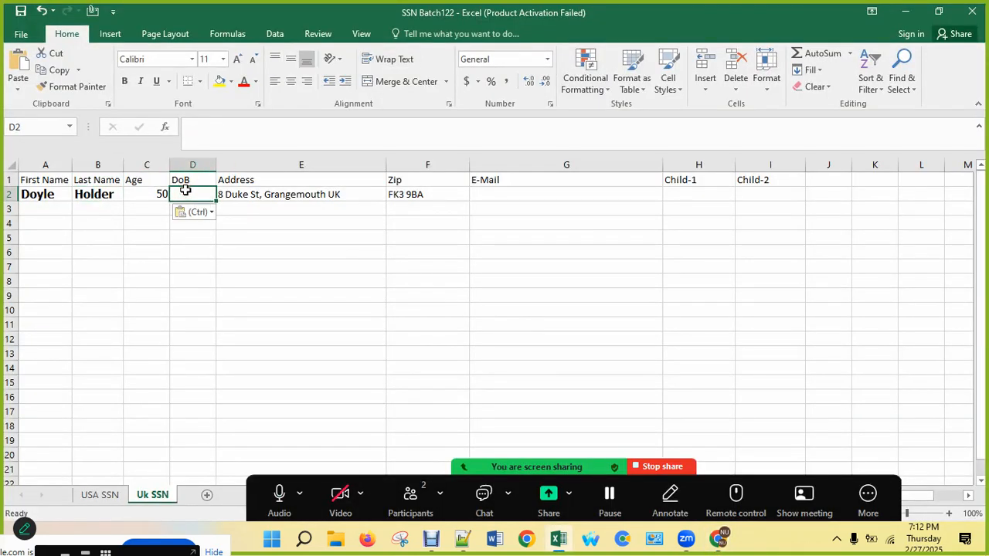
type("4 Dec")
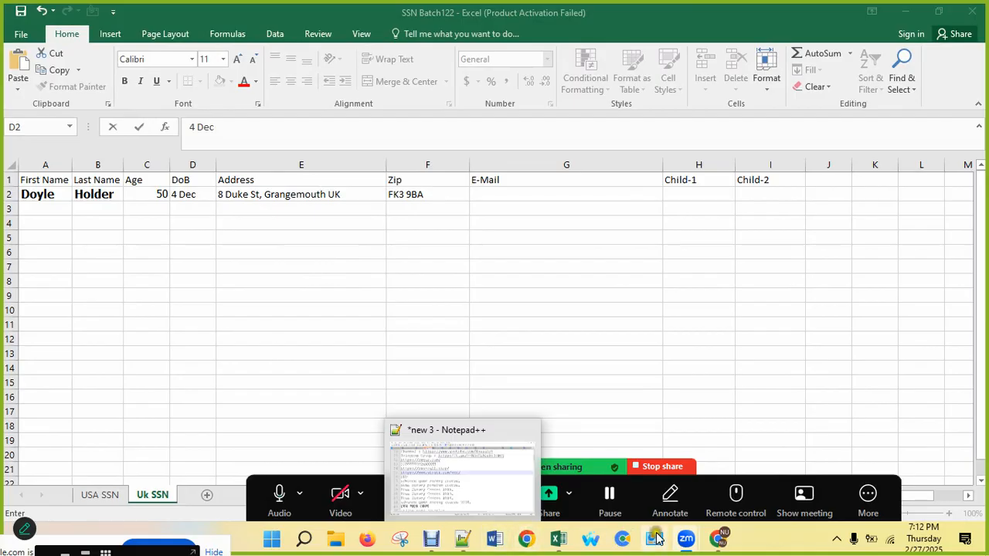
mouse_move(719, 538)
left_click(648, 504)
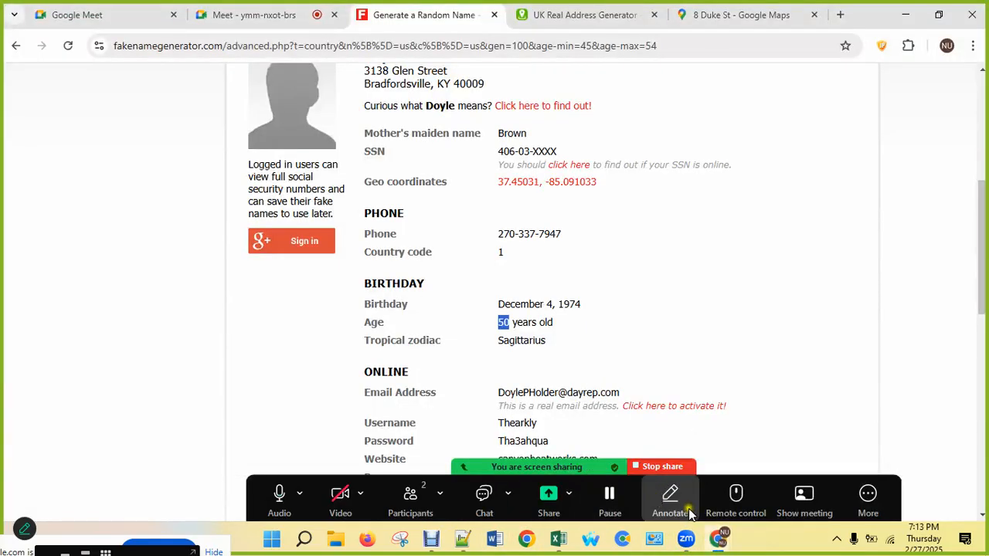
left_click(562, 539)
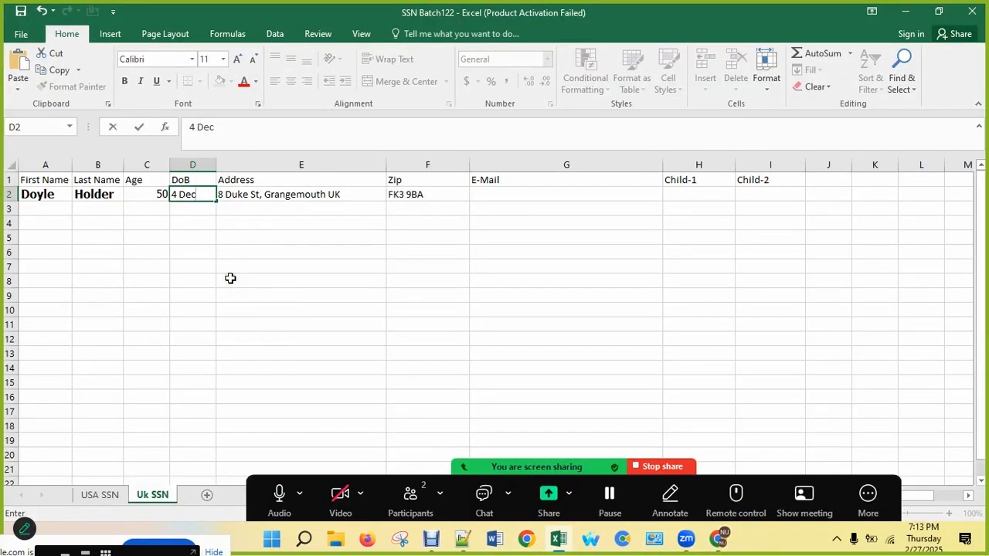
type("4 Dec 1974")
left_click(258, 234)
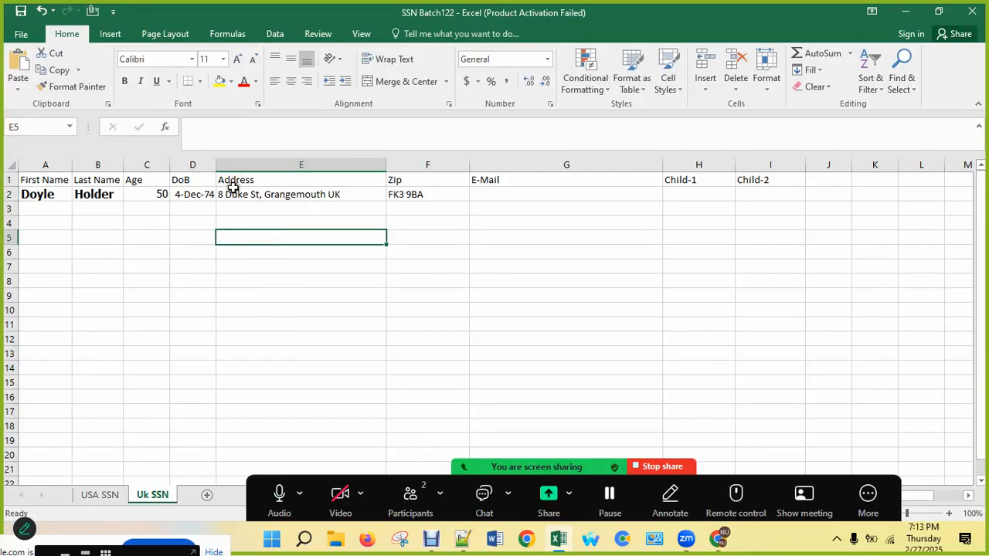
left_click_drag(217, 166, 255, 167)
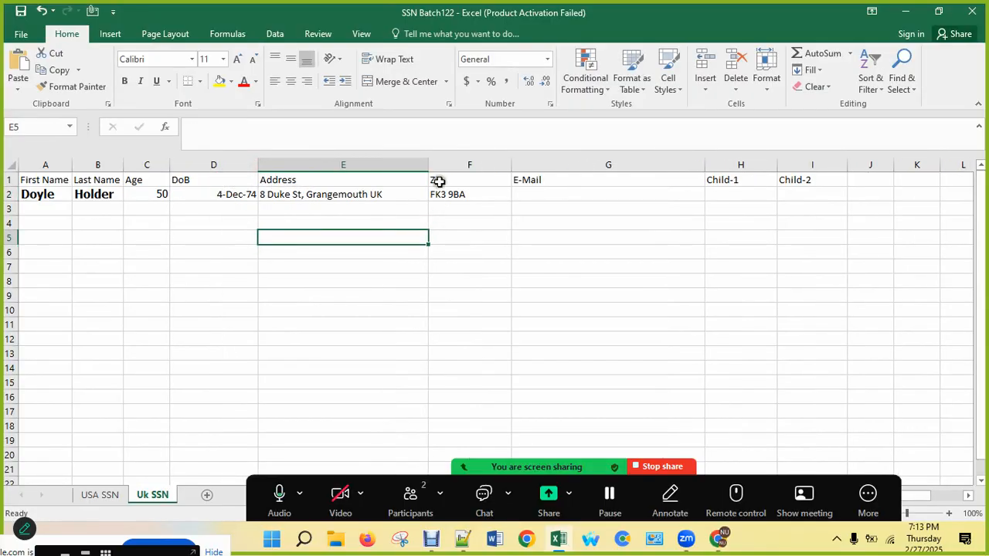
- Enter a made-up date of birth for the first child in Child-1 cell H2
left_click(548, 194)
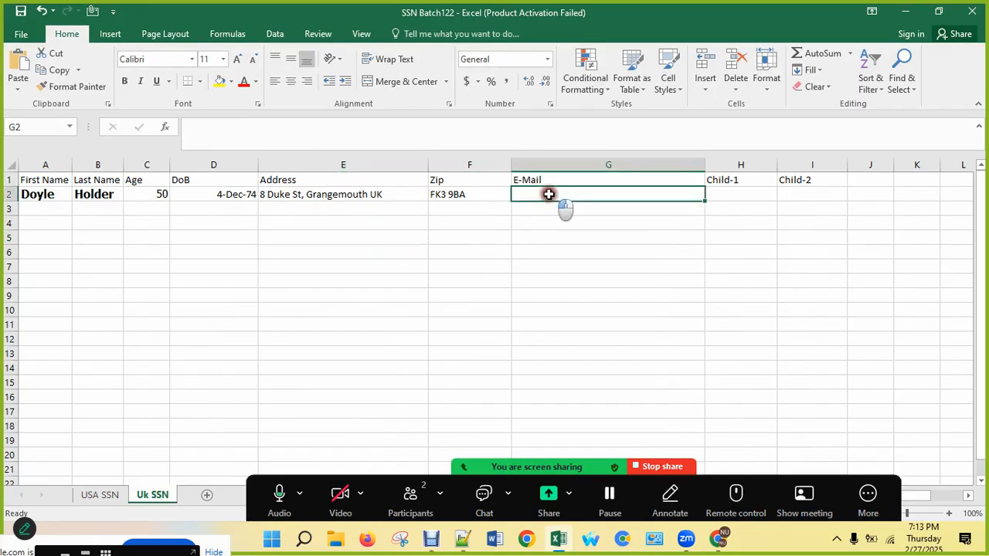
left_click(734, 196)
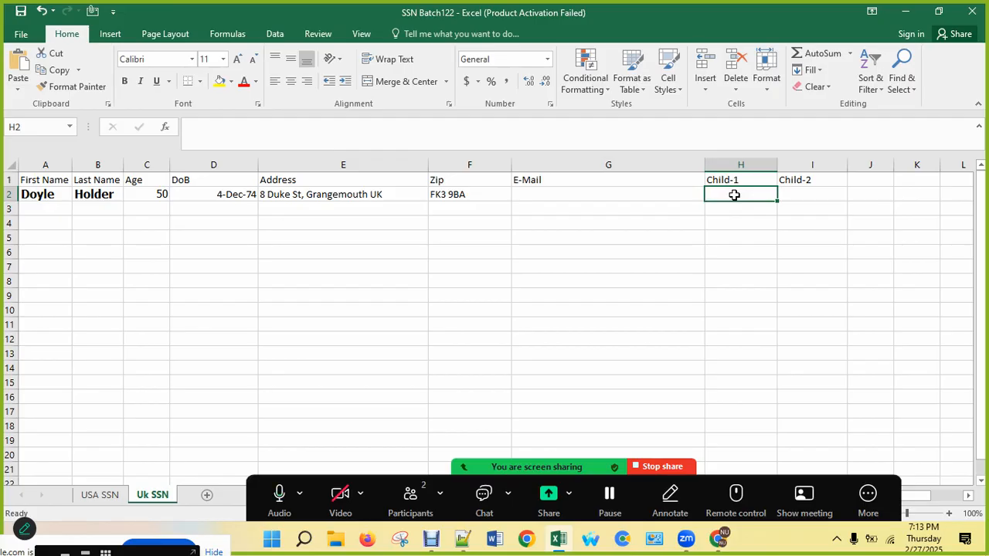
type("4Jan 2011")
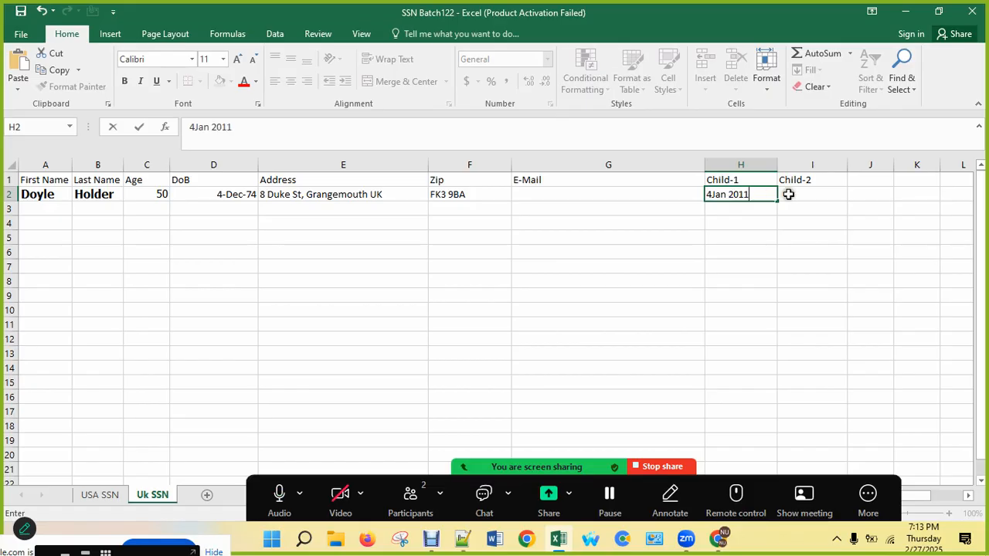
left_click(788, 194)
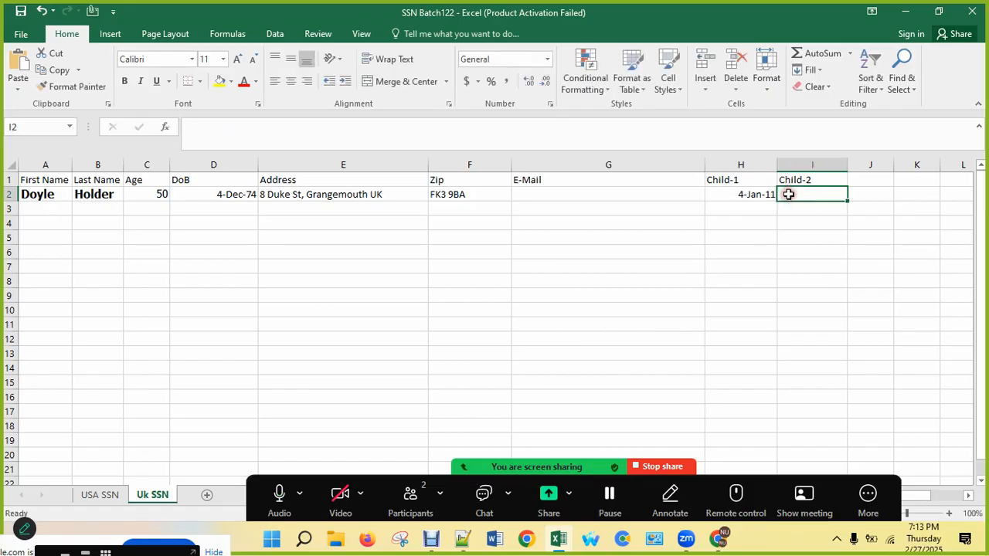
- Insert the word Girl before the date in Child-1 cell H2, removing the surplus spaces between them
double_click(721, 195)
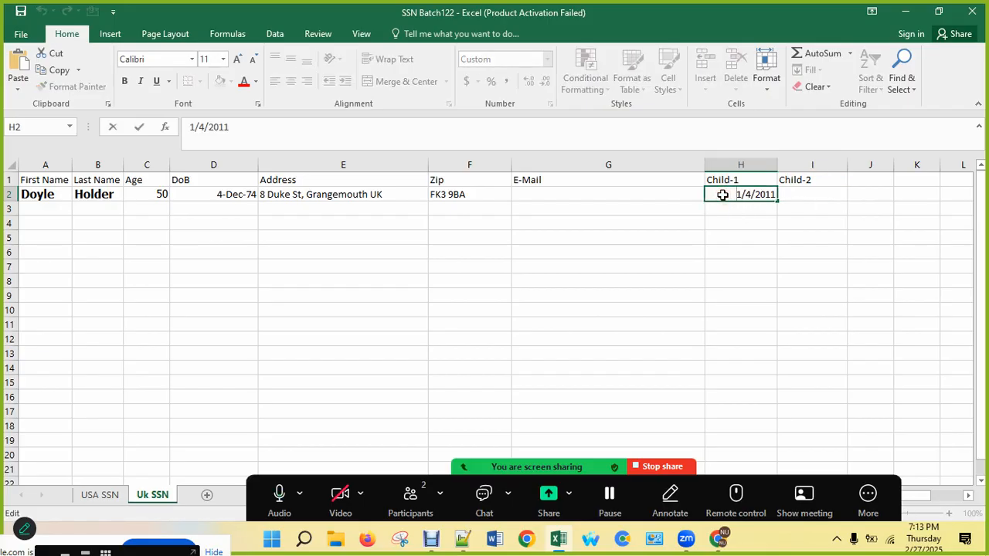
type("Gill")
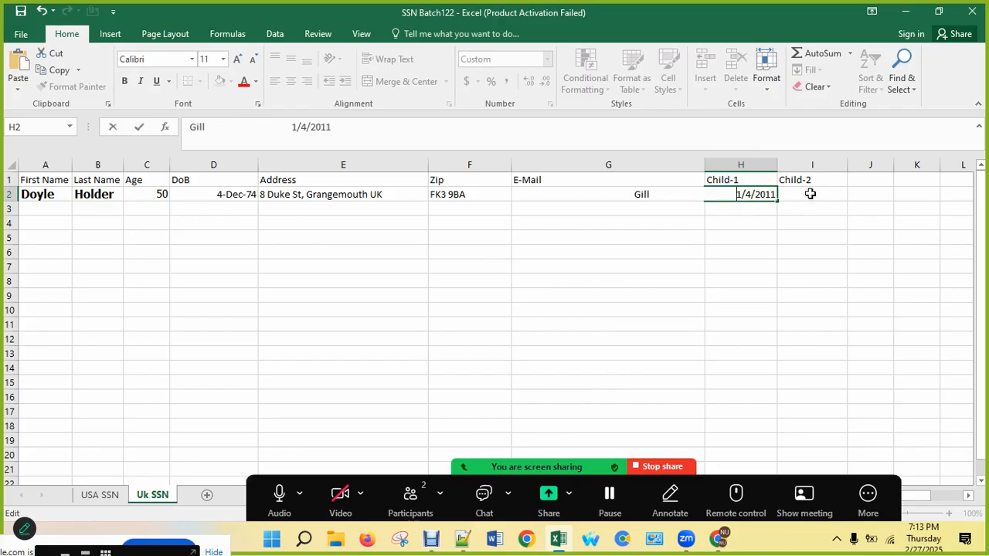
key("BackSpace")
key("BackSpace")
key("BackSpace")
key("BackSpace")
key("BackSpace")
key("BackSpace")
key("BackSpace")
key("BackSpace")
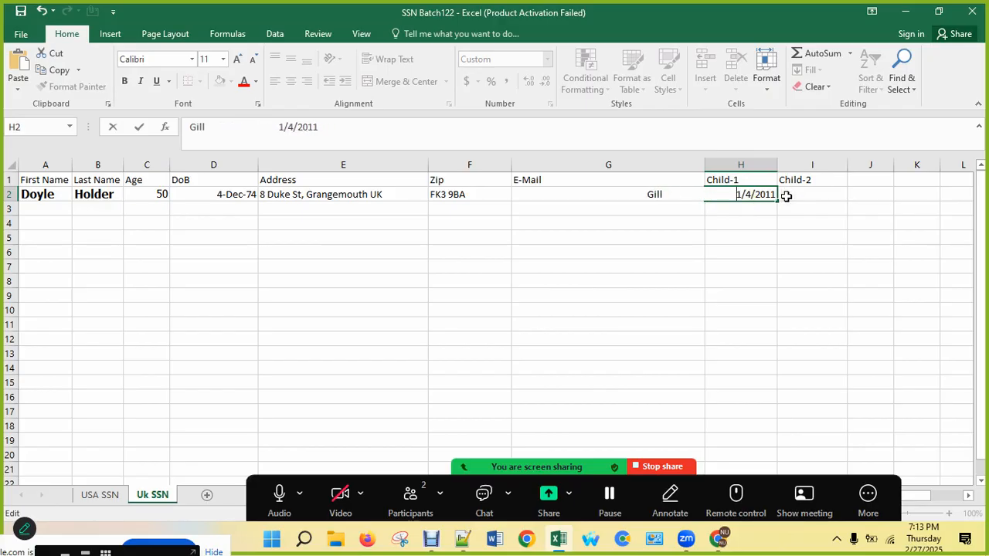
key("BackSpace")
key("BackSpace")
key("BackSpace")
key("BackSpace")
key("BackSpace")
key("BackSpace")
key("BackSpace")
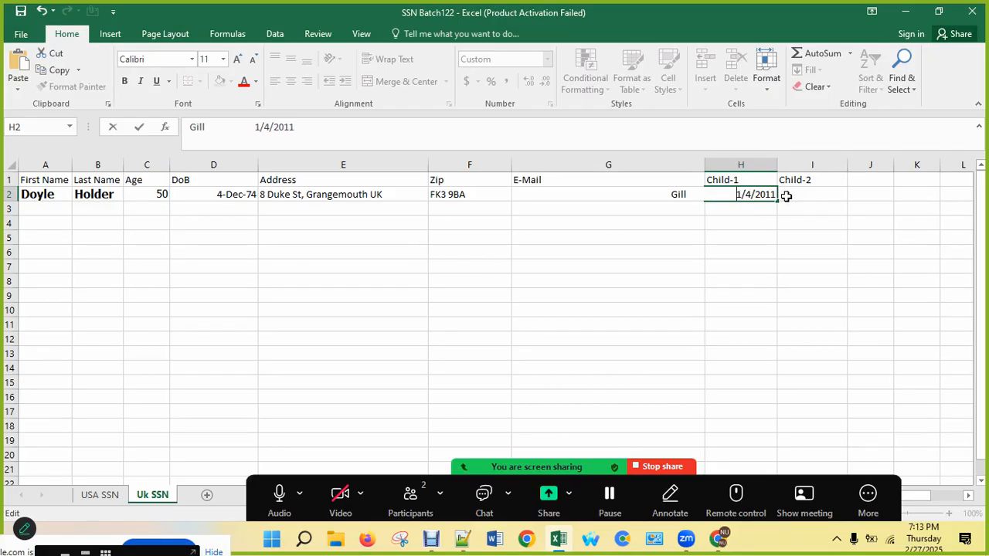
key("BackSpace")
key("BackSpace")
key("BackSpace")
key("BackSpace")
key("BackSpace")
key("BackSpace")
key("BackSpace")
key("BackSpace")
key("BackSpace")
key("BackSpace")
key("BackSpace")
key("BackSpace")
key("BackSpace")
key("BackSpace")
key("BackSpace")
key("BackSpace")
key("BackSpace")
key("BackSpace")
key("BackSpace")
key("BackSpace")
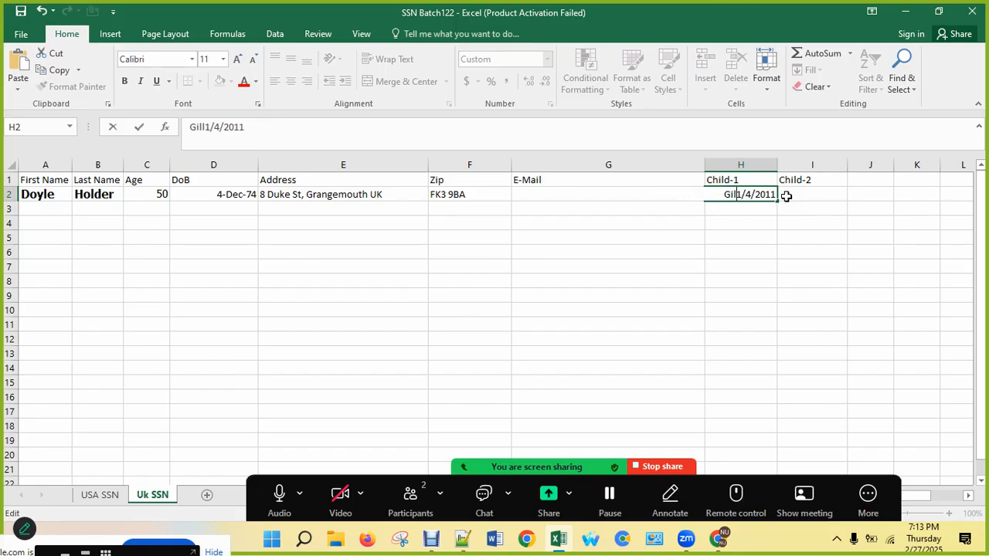
type("rl")
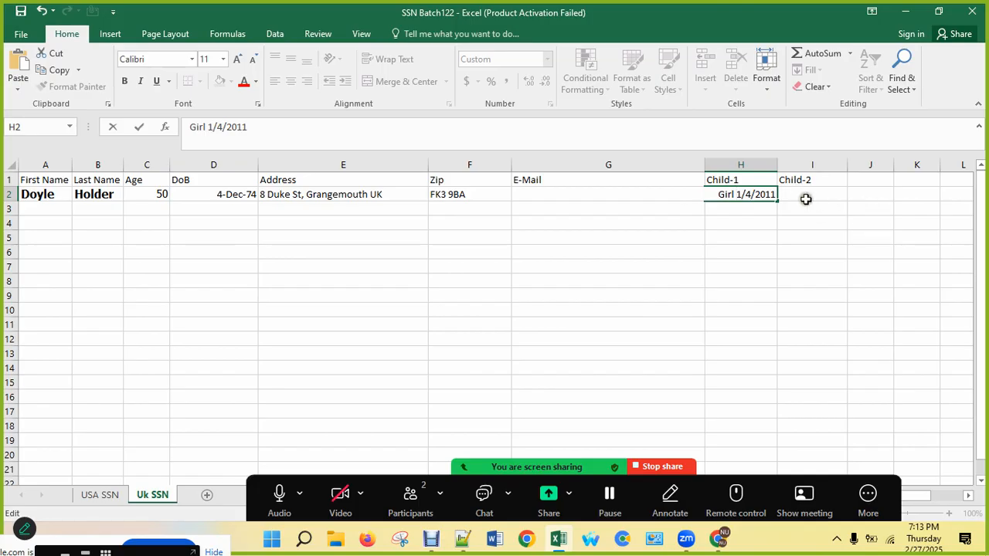
- Enter boy followed by the second child's made-up date of birth in Child-2 cell I2, correcting the year
left_click(802, 197)
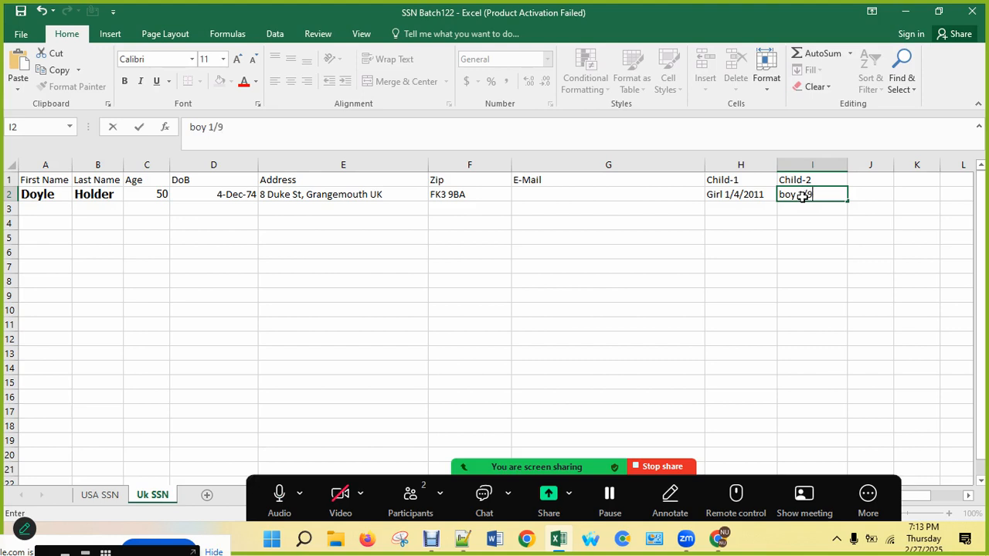
key("BackSpace")
type("/2009")
key("BackSpace")
key("BackSpace")
type("2019")
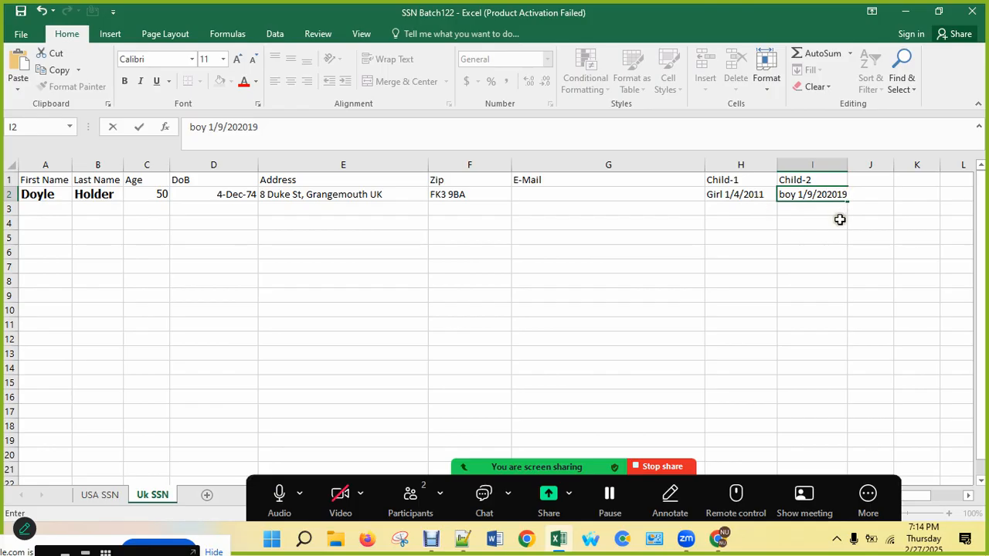
key("BackSpace")
key("BackSpace")
key("BackSpace")
key("BackSpace")
type("18")
left_click(620, 194)
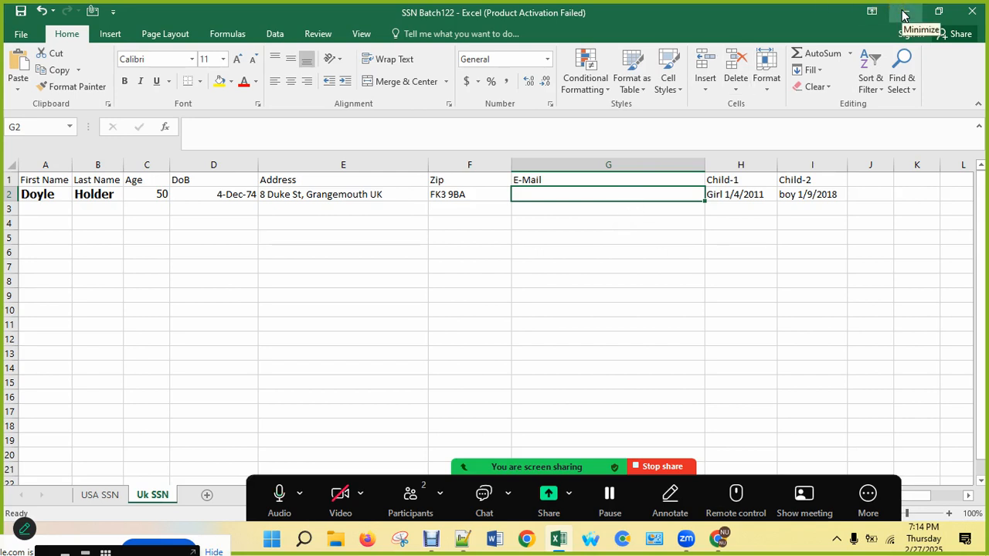
left_click(433, 538)
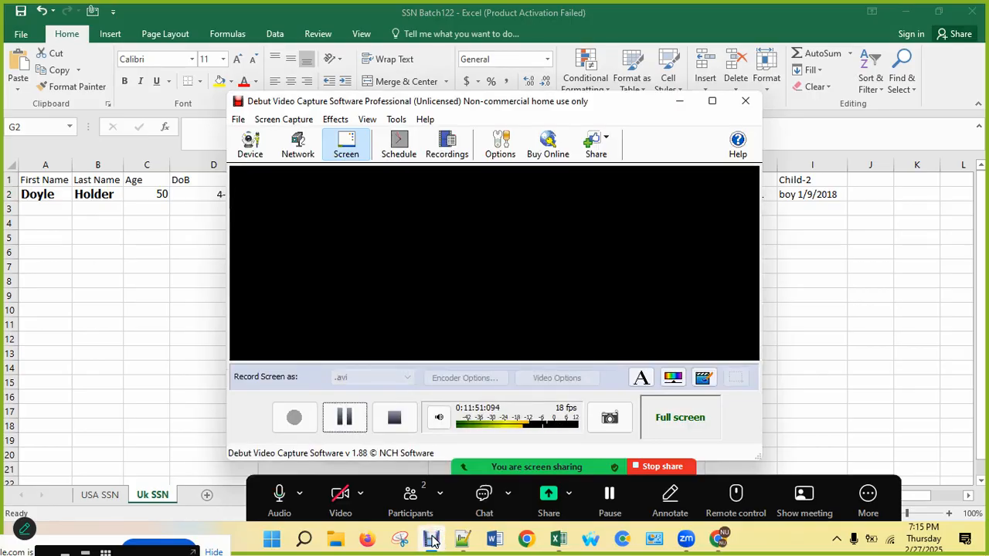
left_click(432, 539)
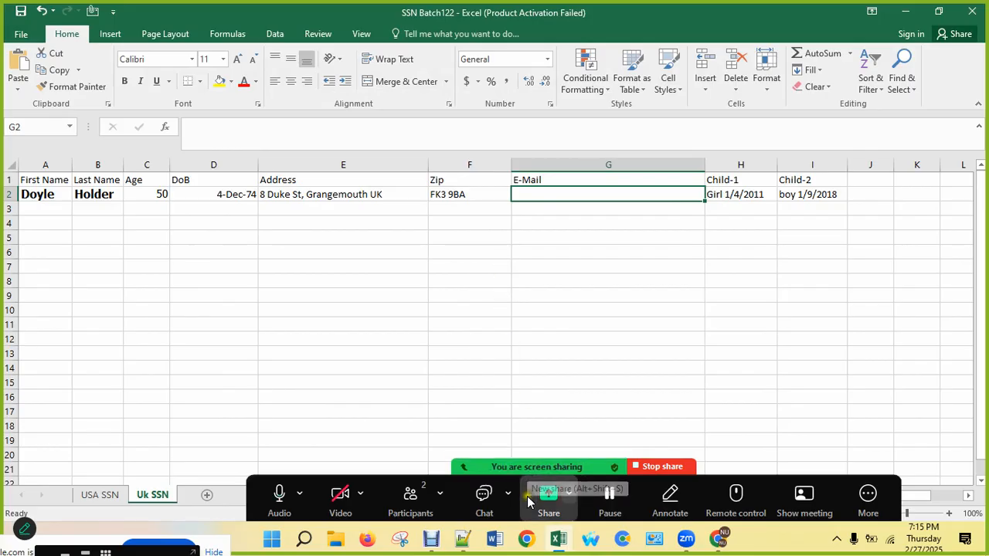
- Switch to Chrome and review the name generator, UK address generator and Google Maps pages used as sources
mouse_move(719, 543)
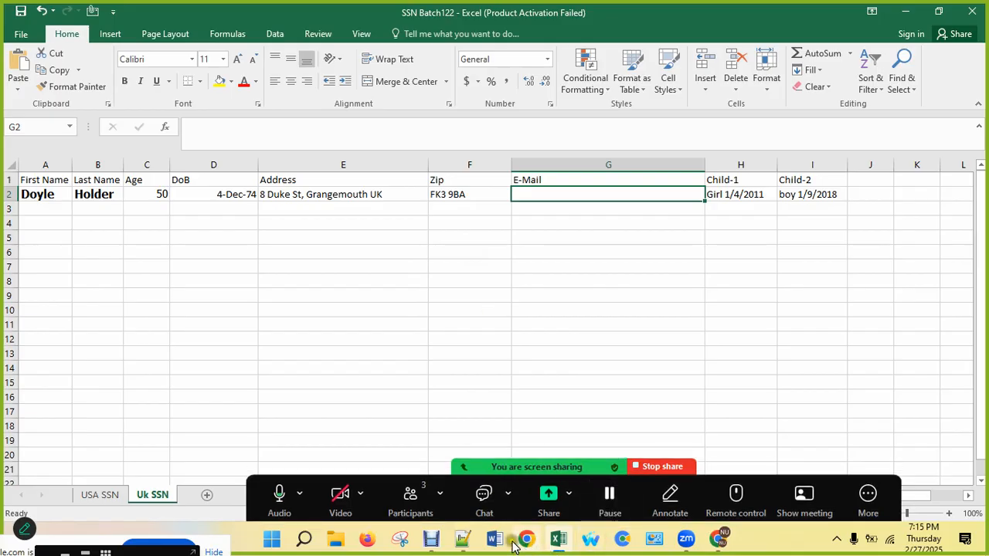
left_click(705, 532)
left_click(638, 473)
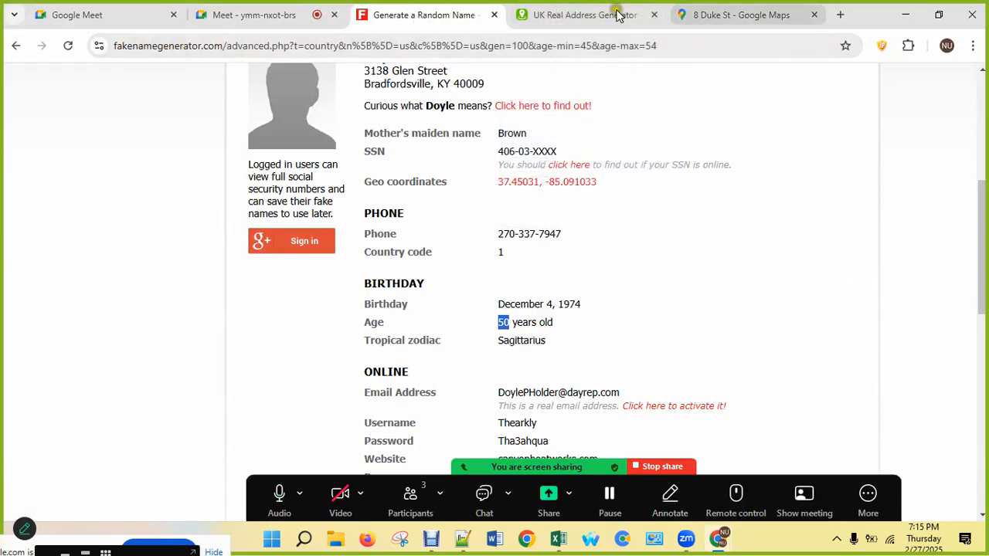
key("ctrl+Tab")
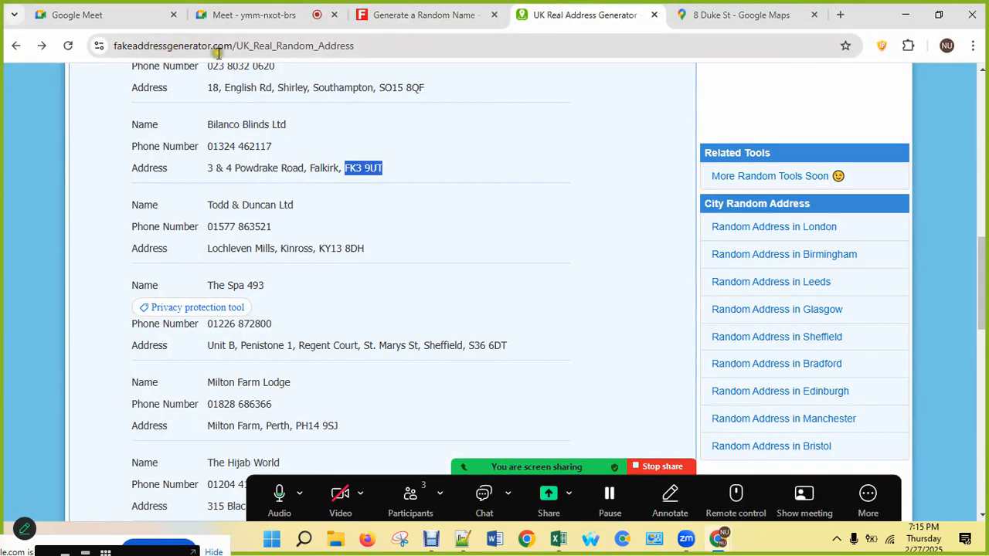
left_click(765, 17)
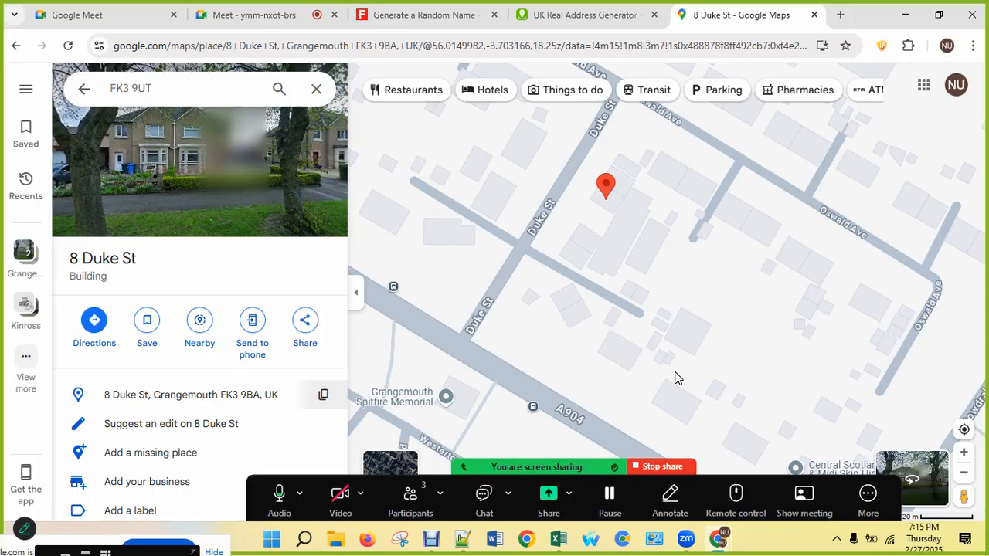
left_click(527, 541)
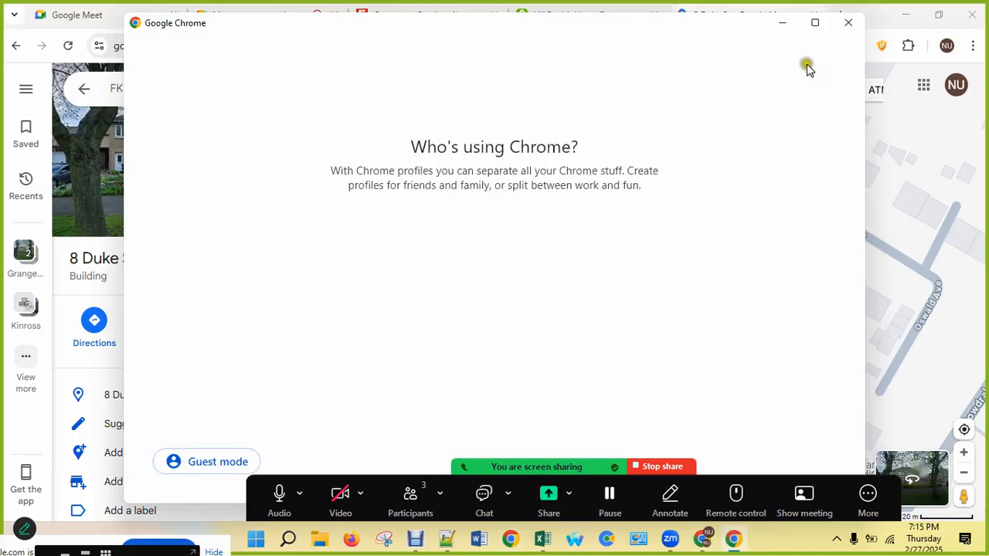
left_click(786, 22)
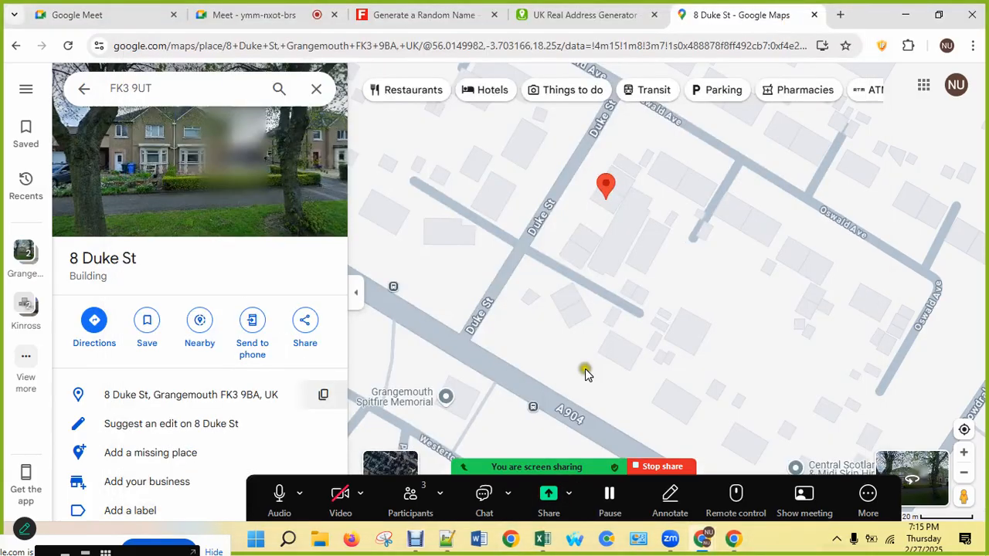
left_click(416, 539)
left_click(419, 538)
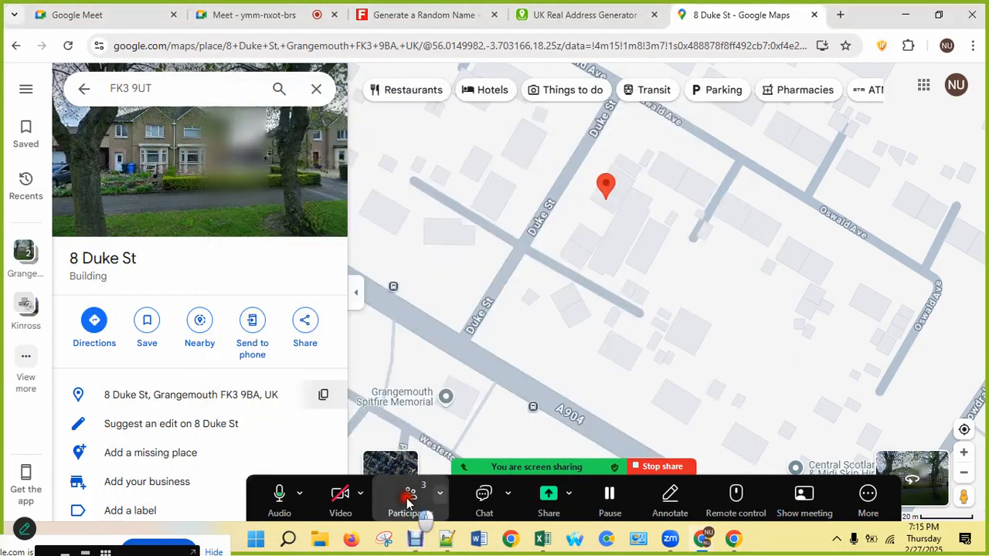
left_click(408, 501)
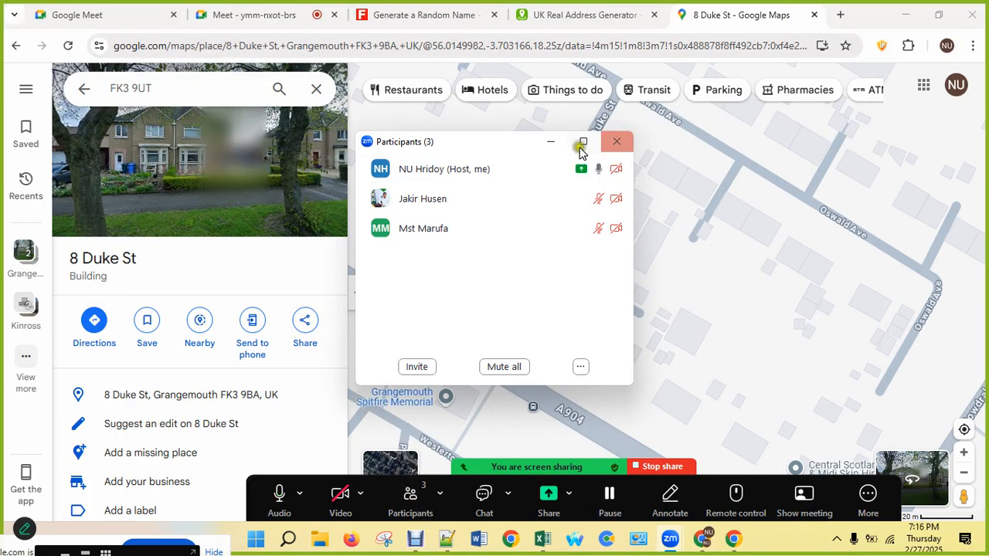
left_click(616, 142)
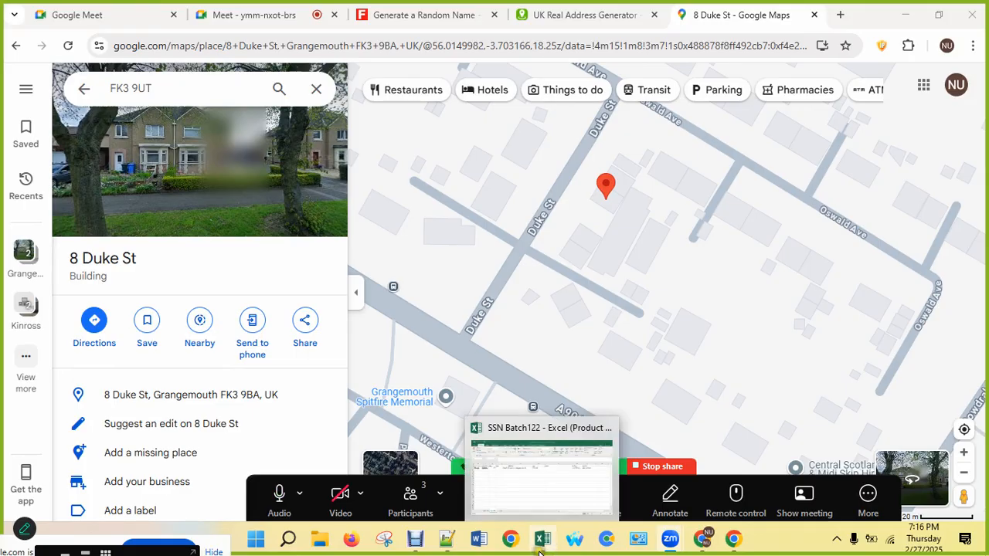
left_click(415, 539)
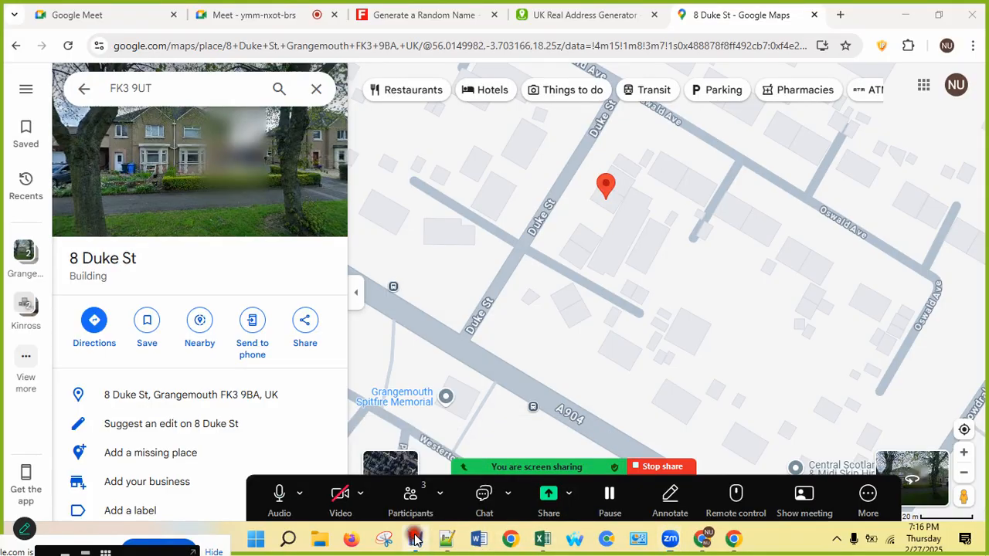